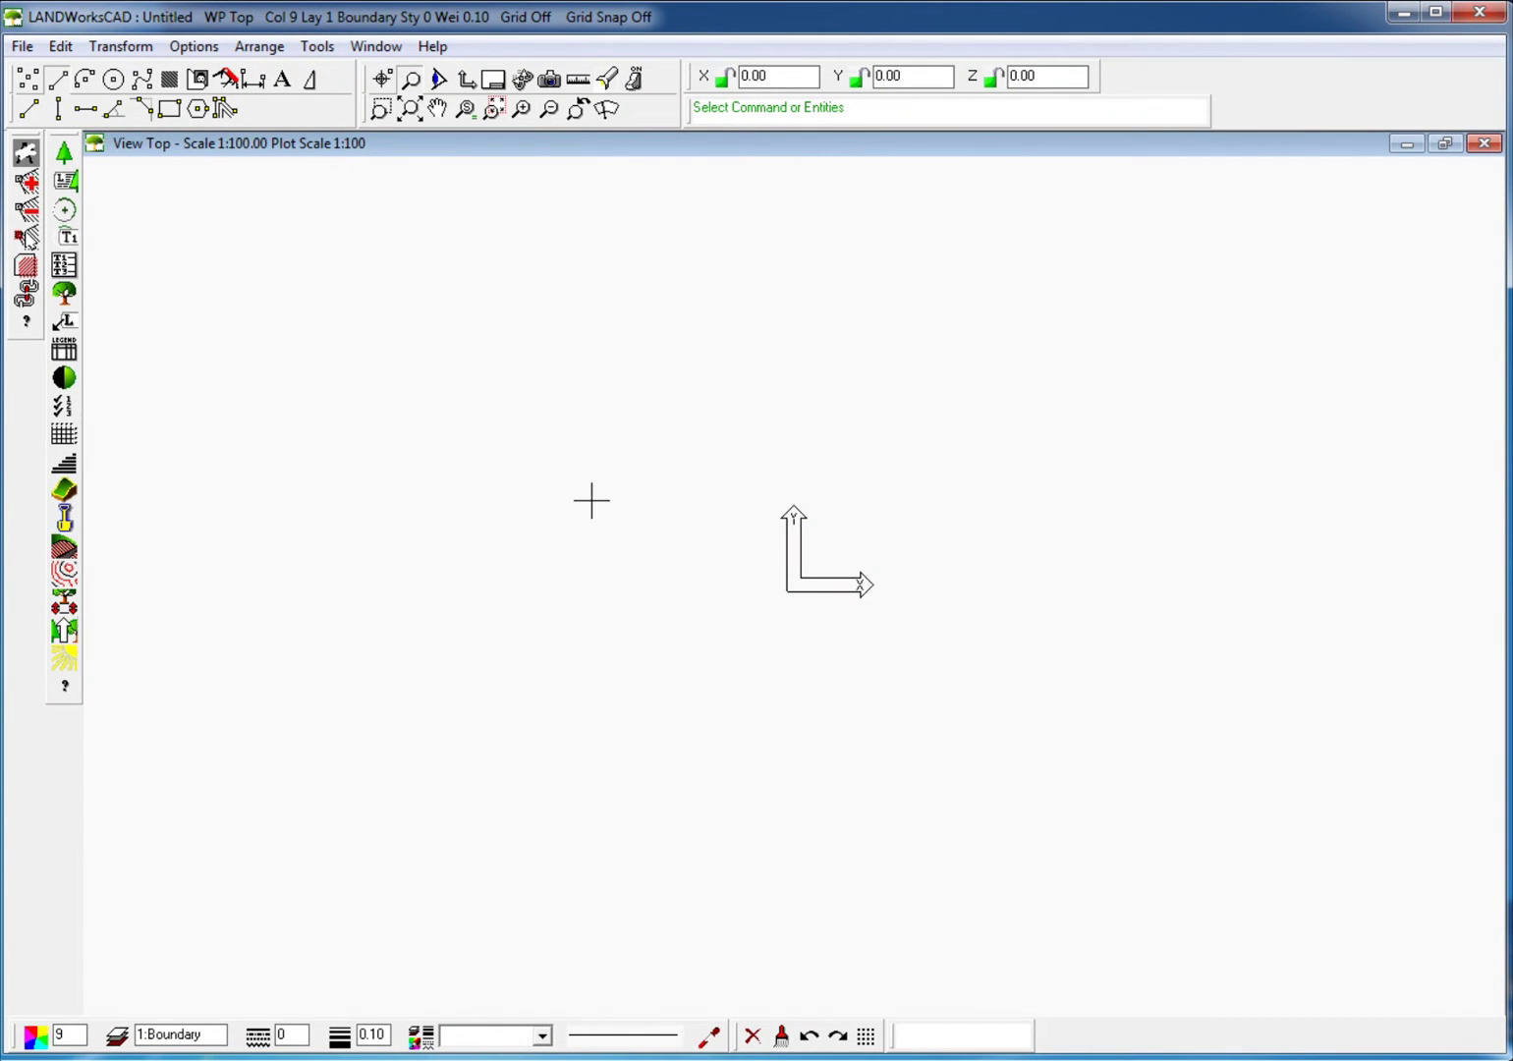
# - Pick layer 600 in the Layer Selection list and make it the current layer
pyautogui.click(117, 1036)
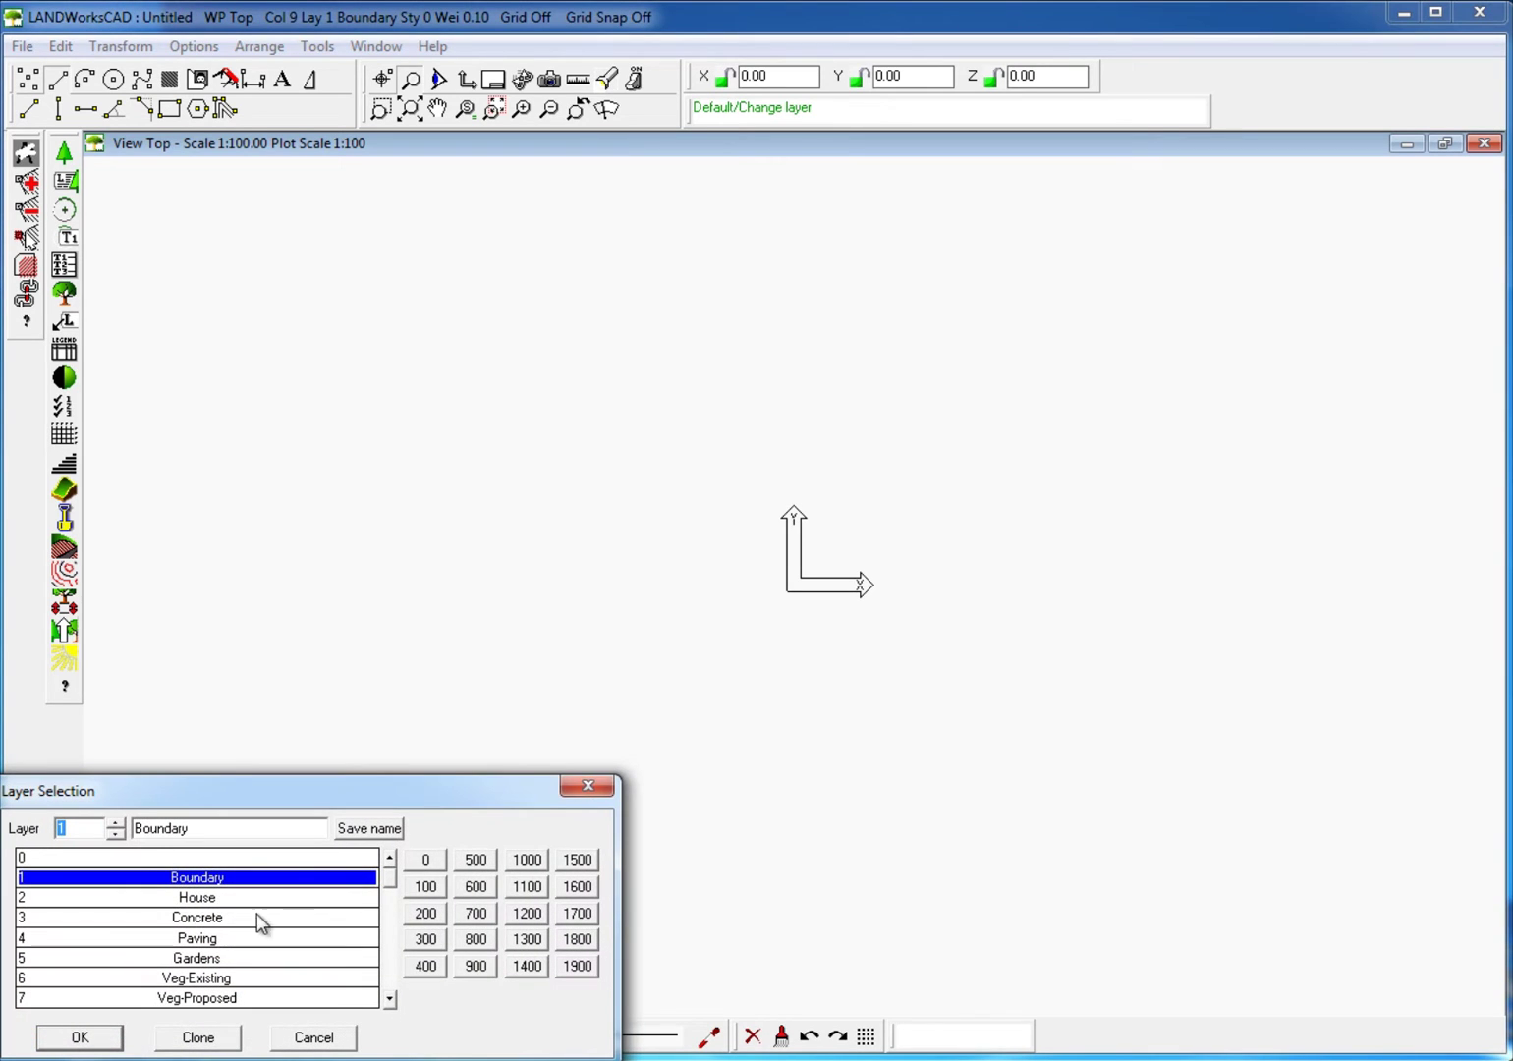
pyautogui.click(474, 886)
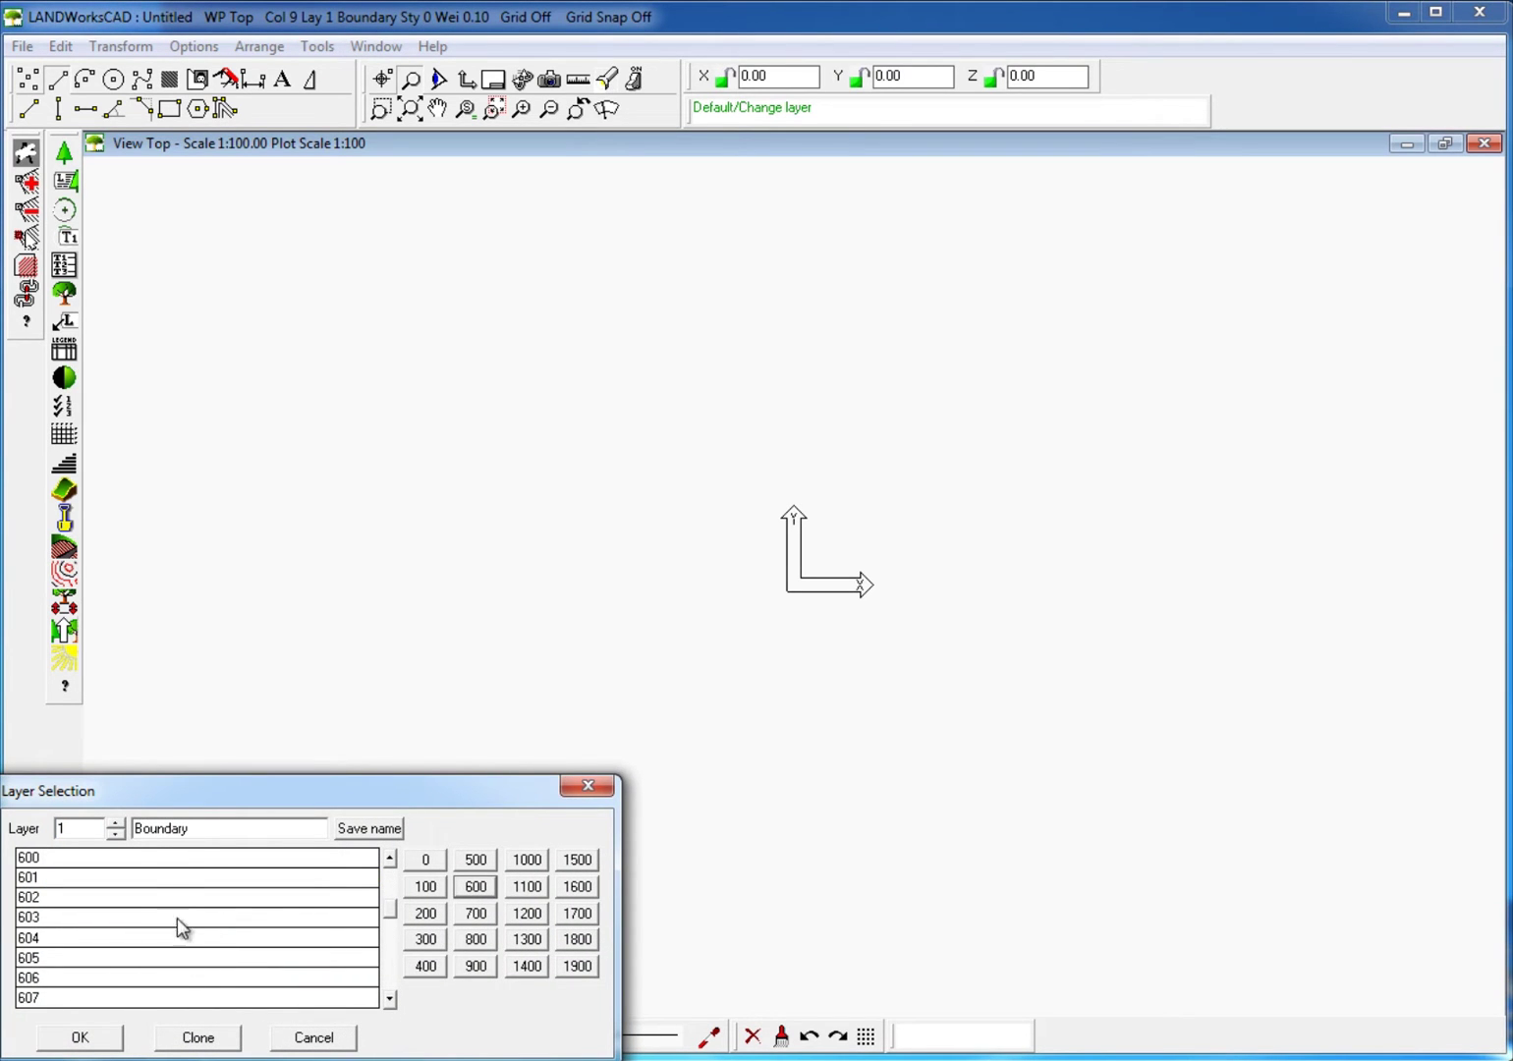
pyautogui.click(159, 861)
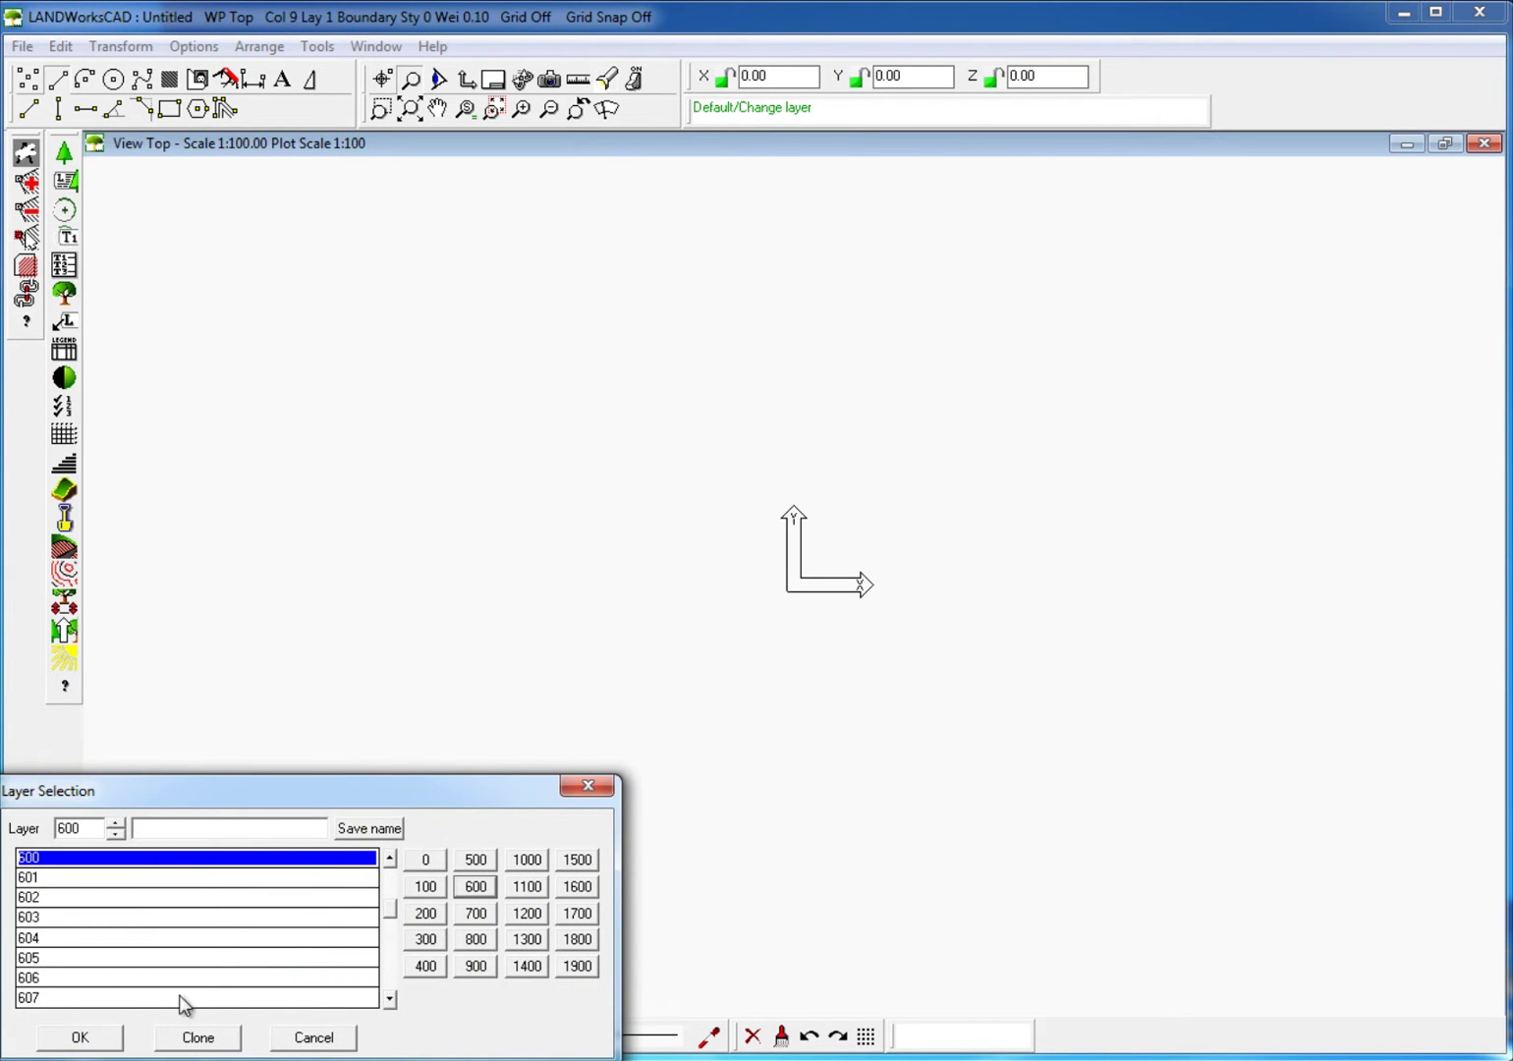
pyautogui.click(110, 1044)
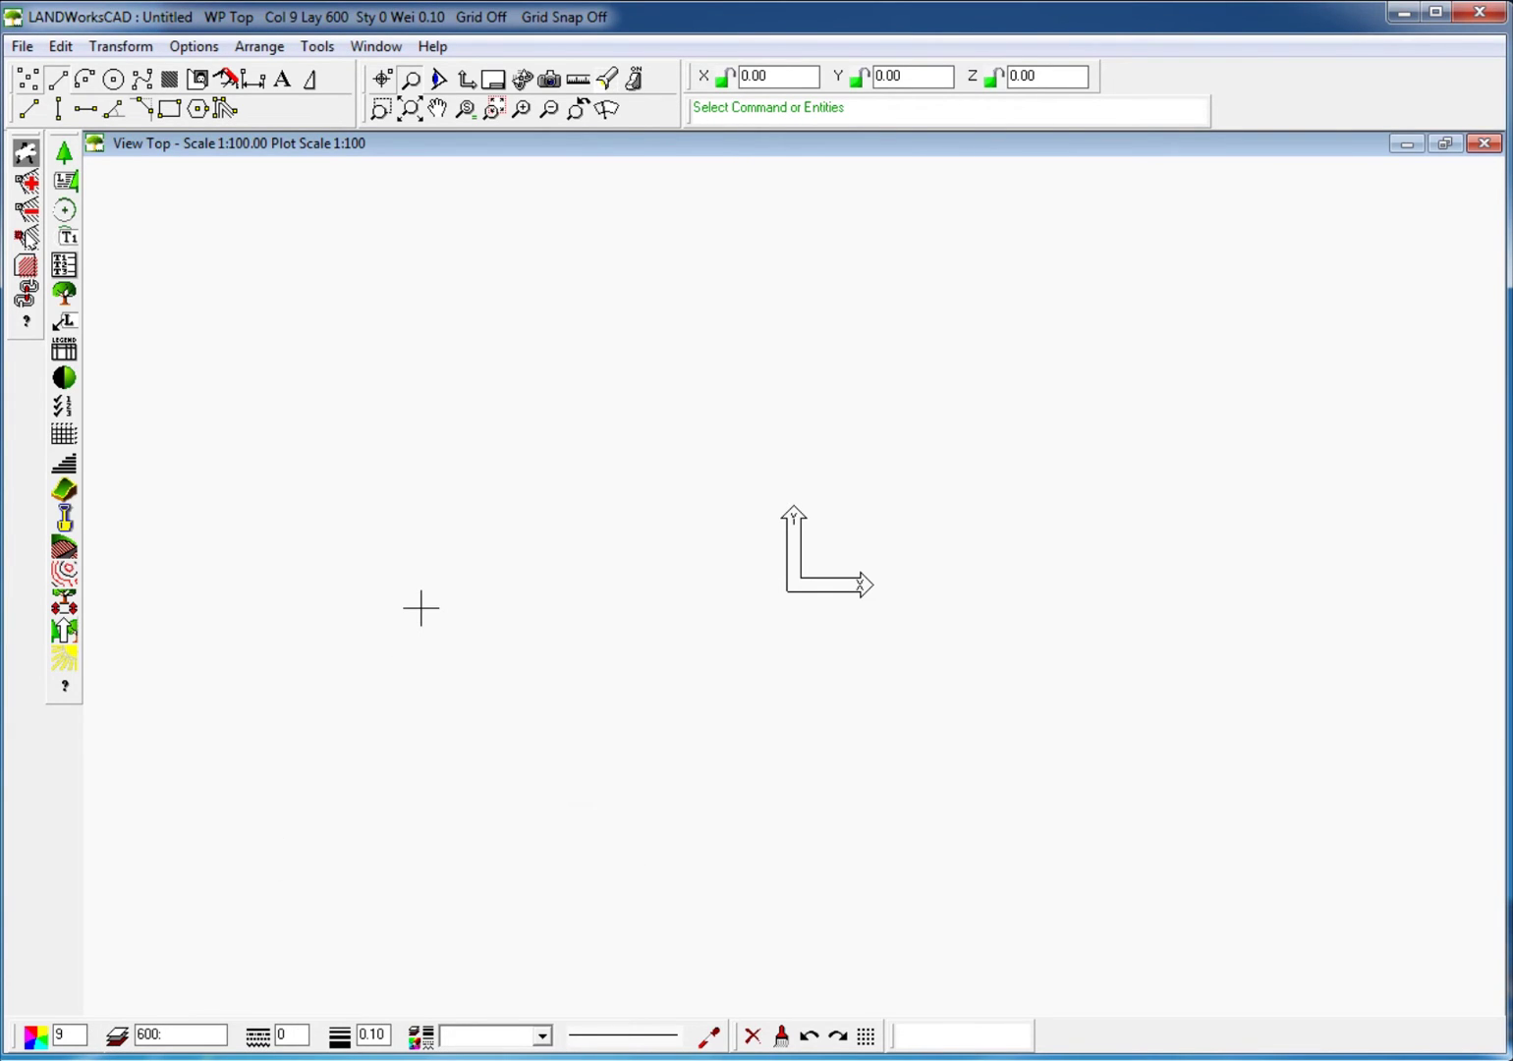
# - Insert a circle of radius 500 centred on the drawing origin, then zoom in
pyautogui.click(114, 79)
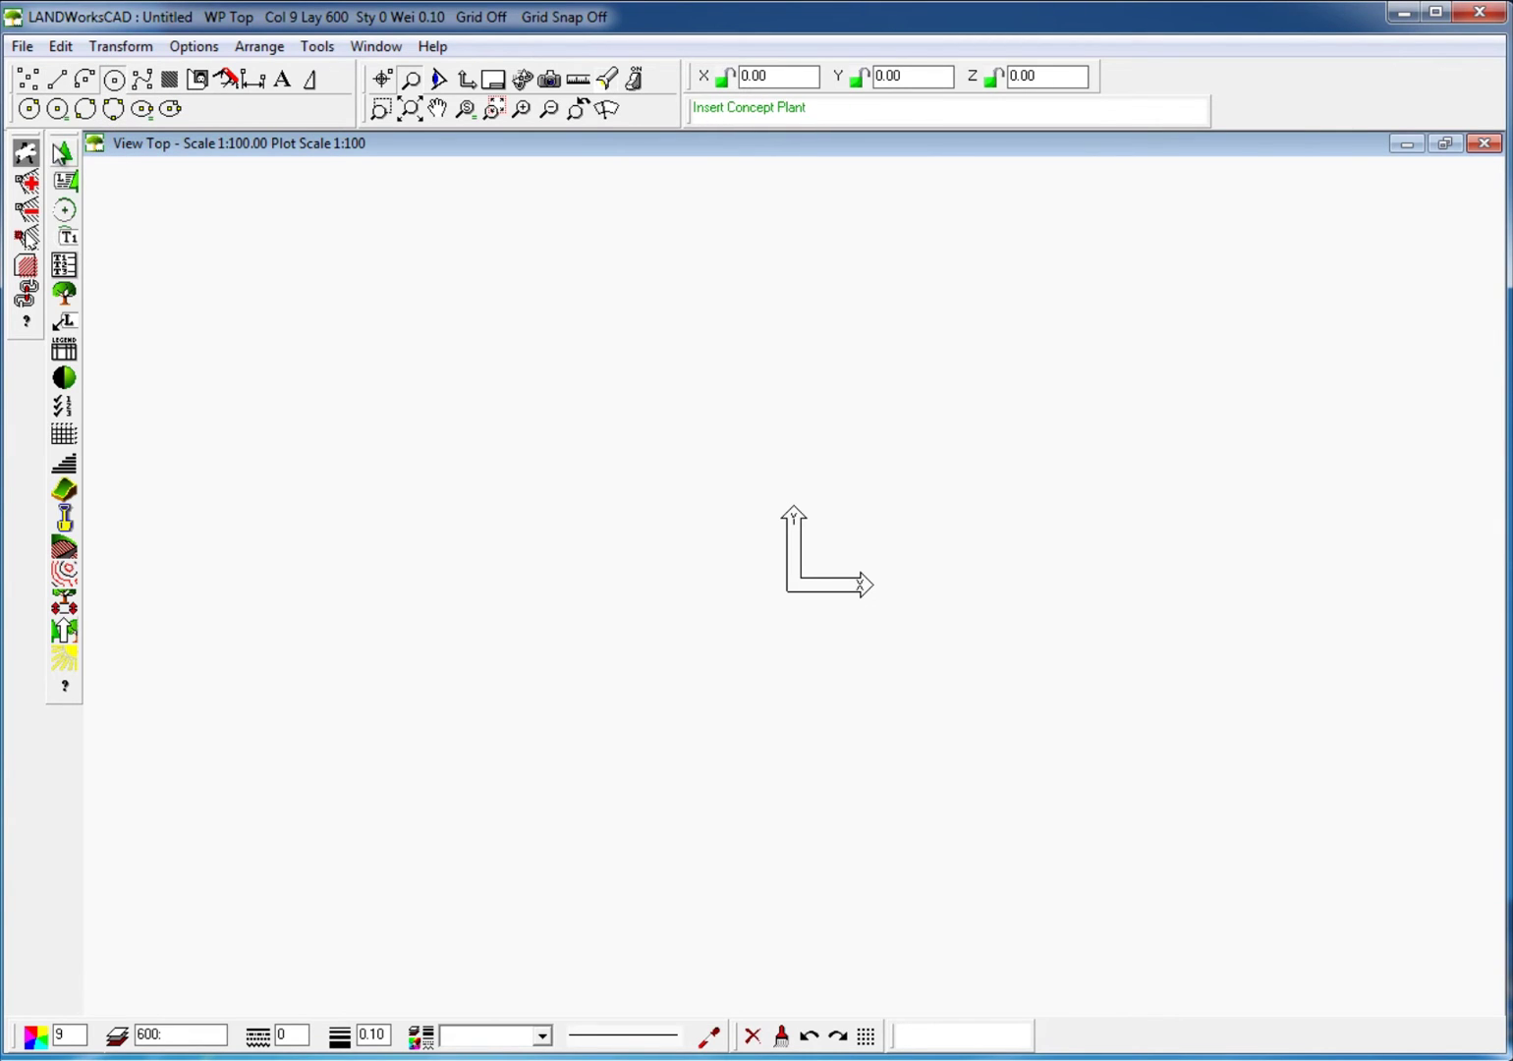
pyautogui.click(56, 110)
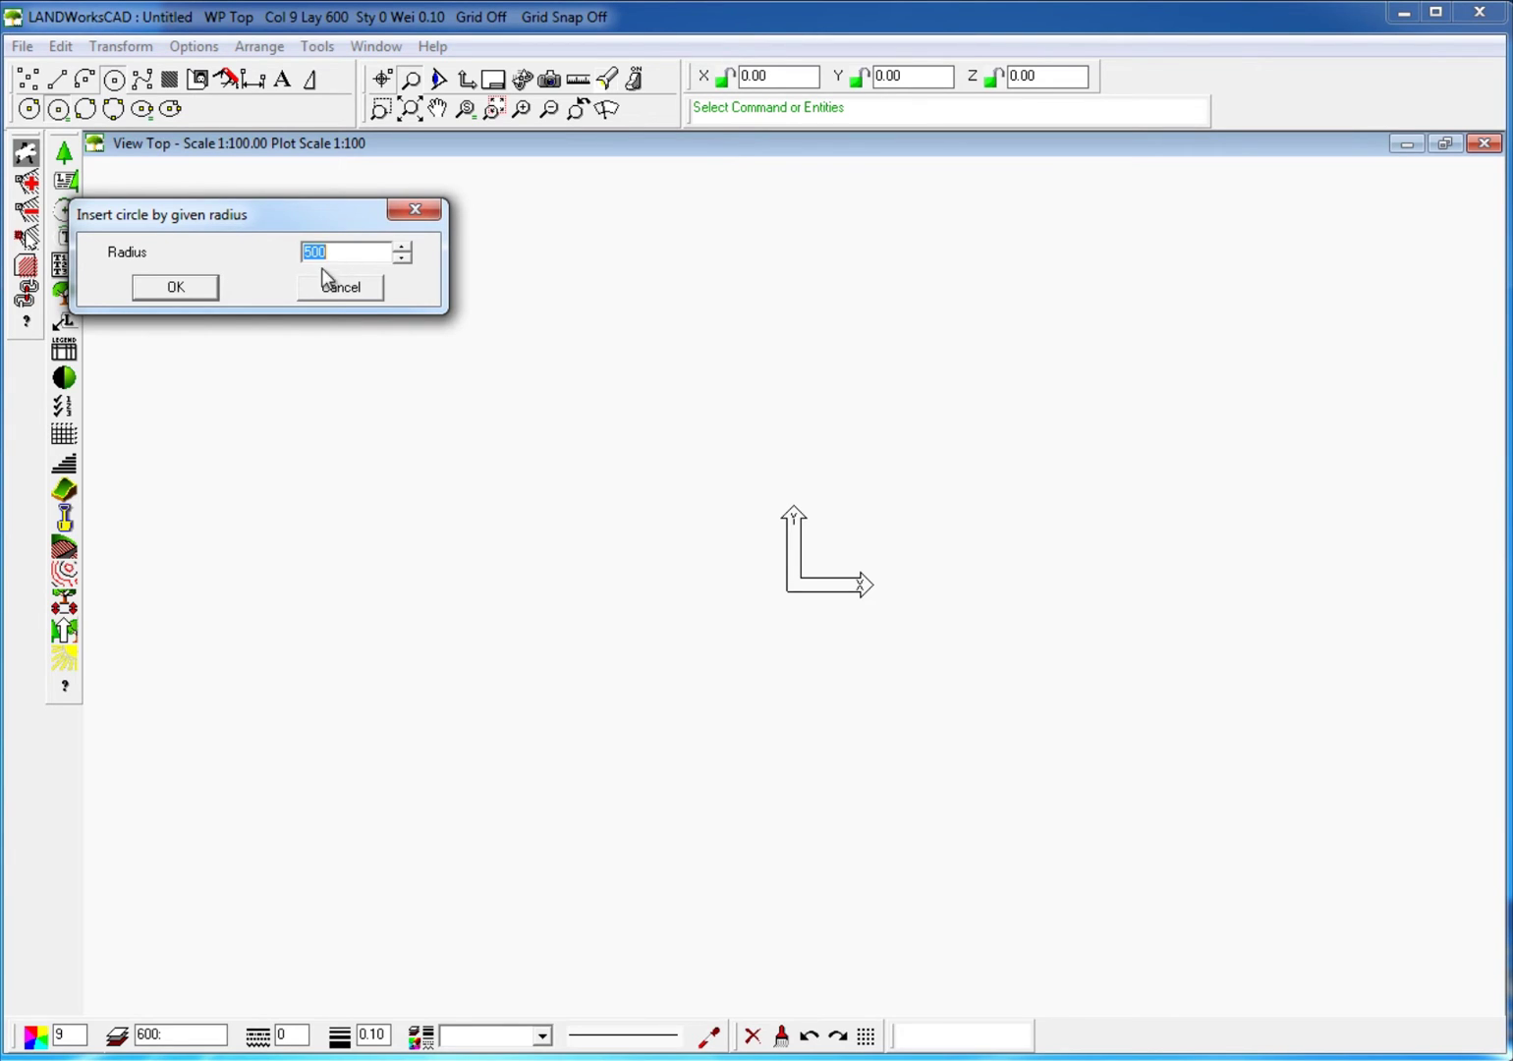
pyautogui.click(202, 288)
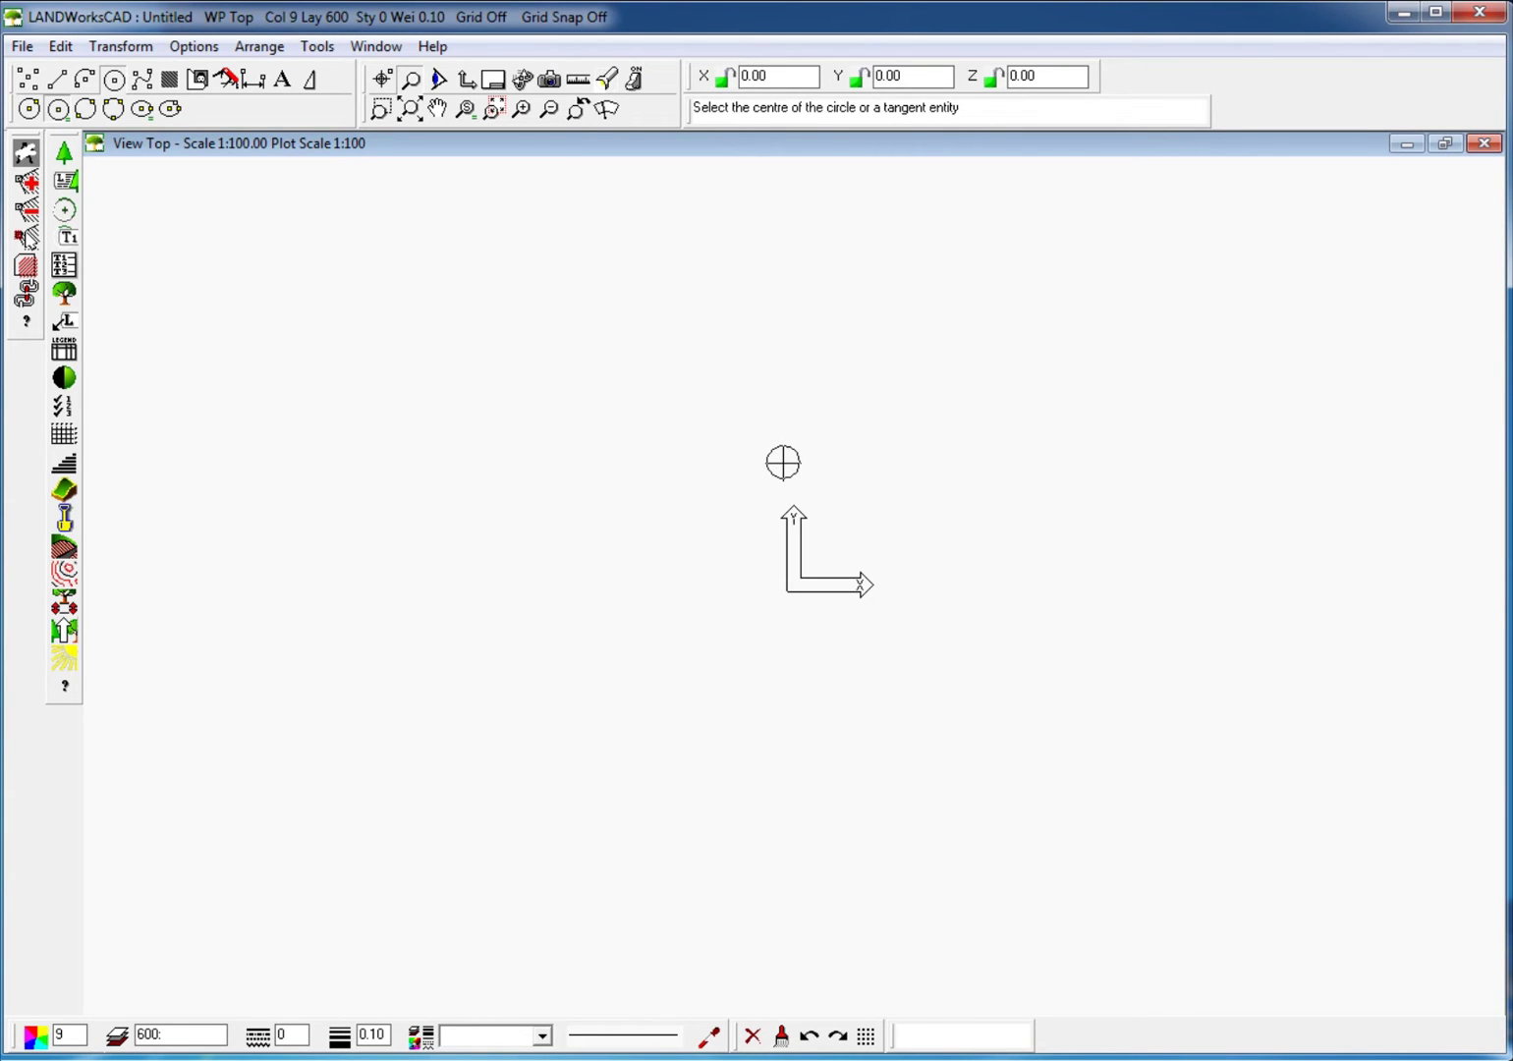
pyautogui.press('Return')
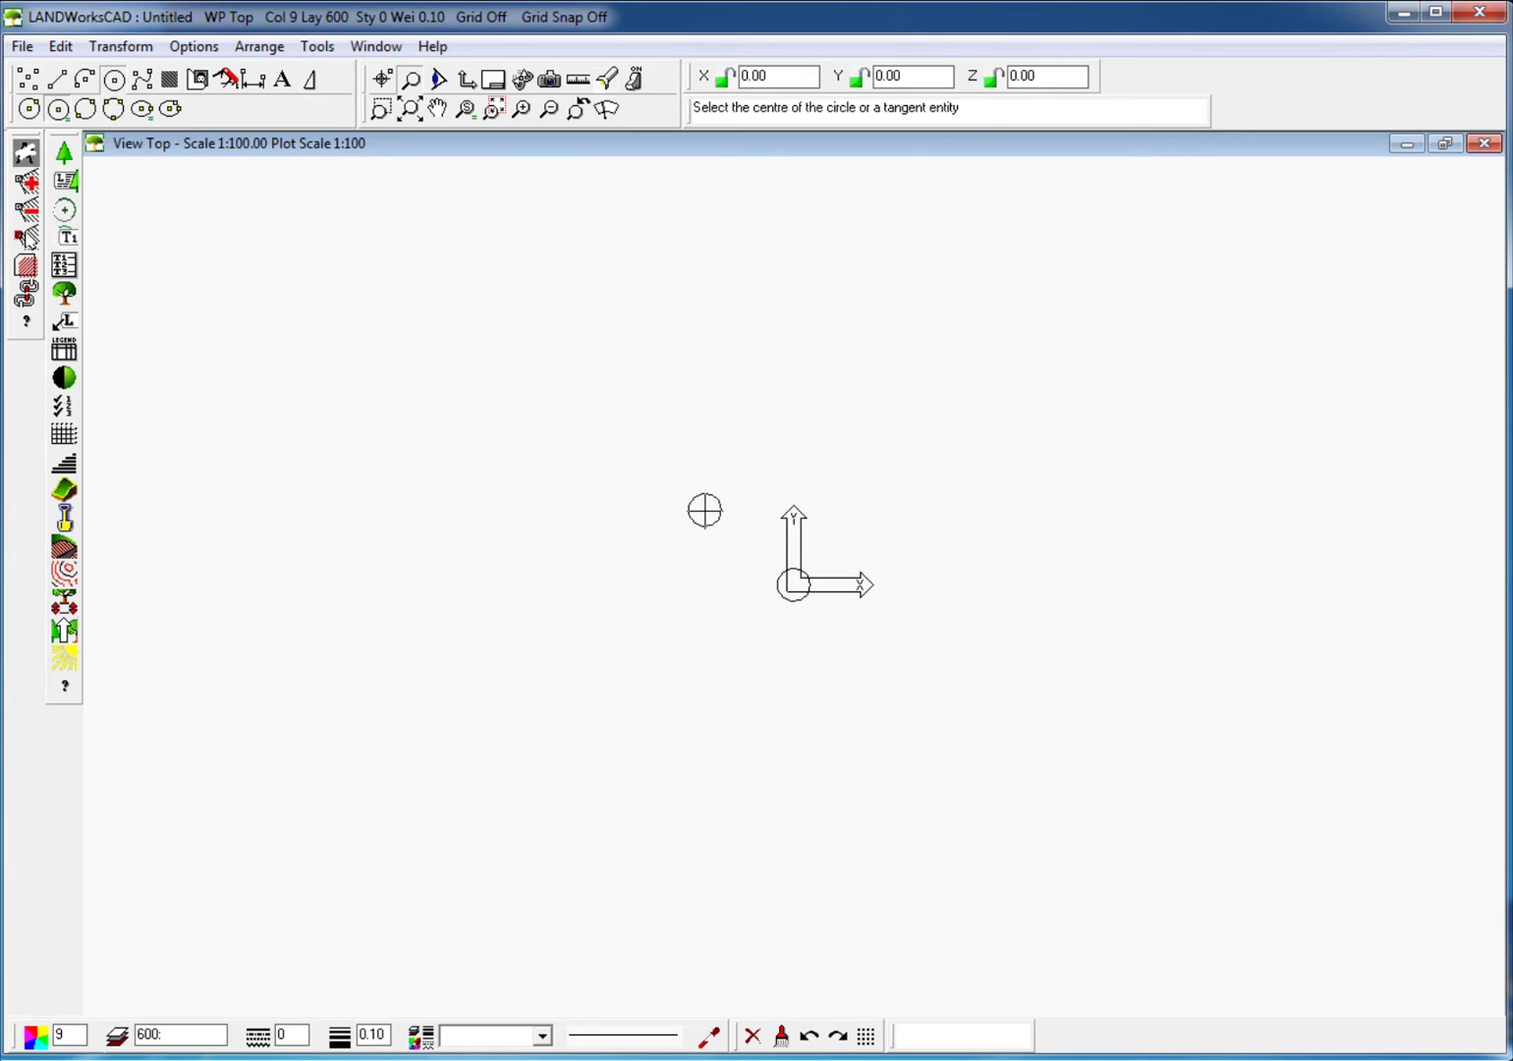
pyautogui.press('Escape')
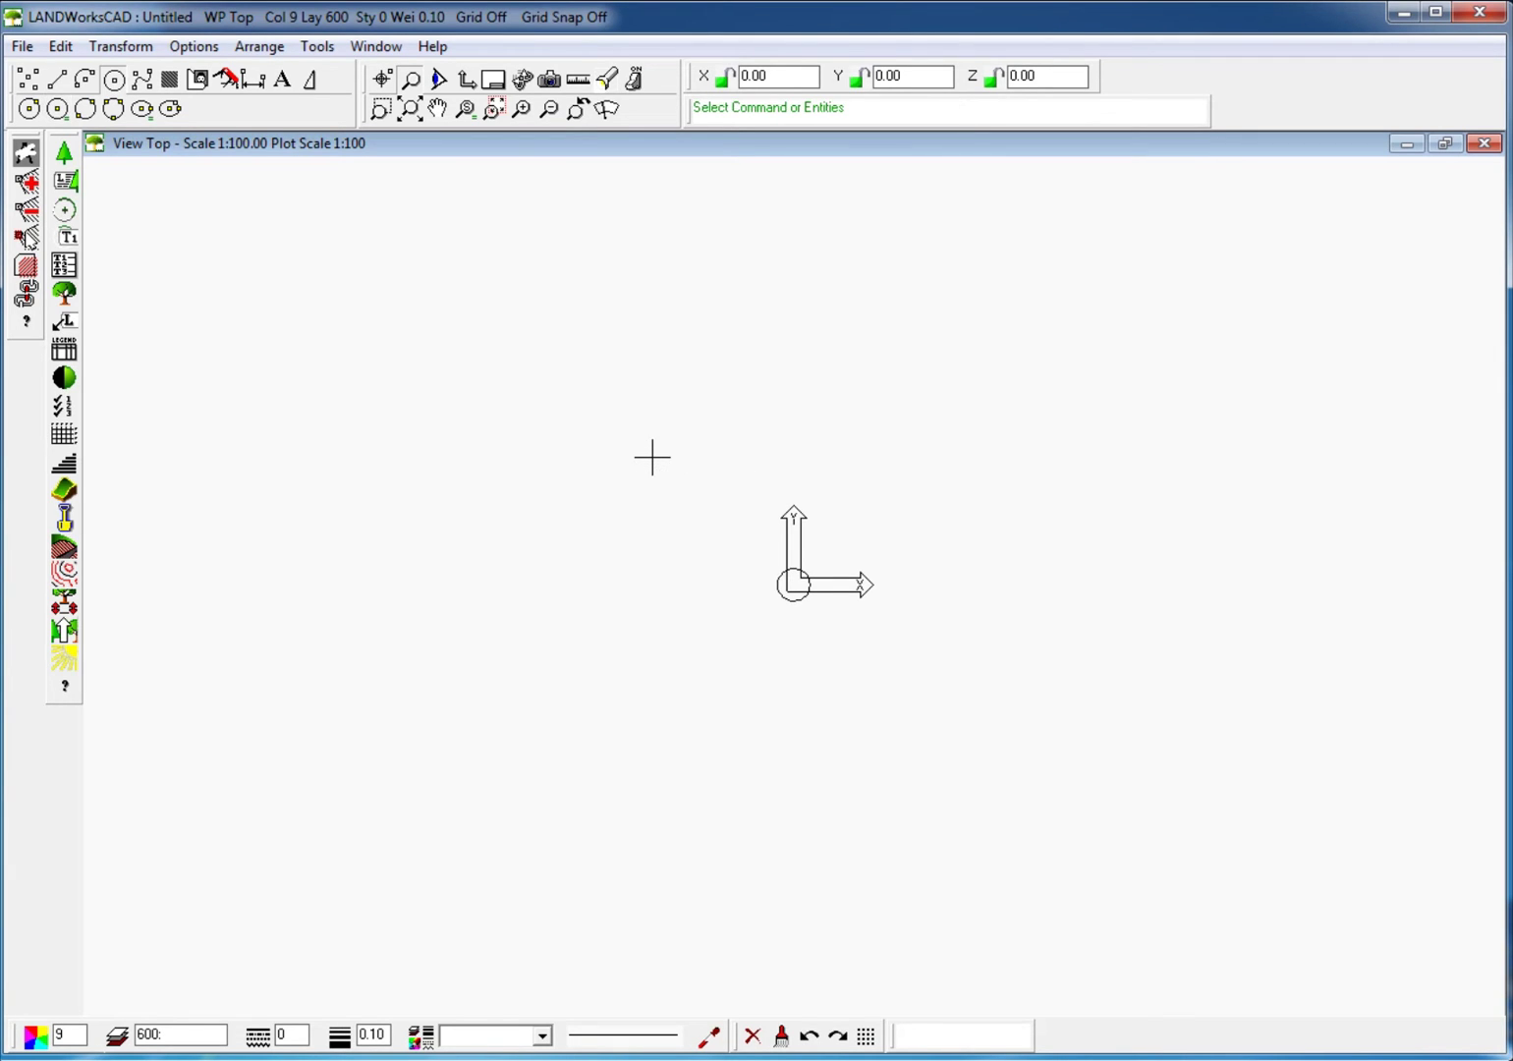
pyautogui.scroll(1, 796, 582)
pyautogui.scroll(20, 796, 585)
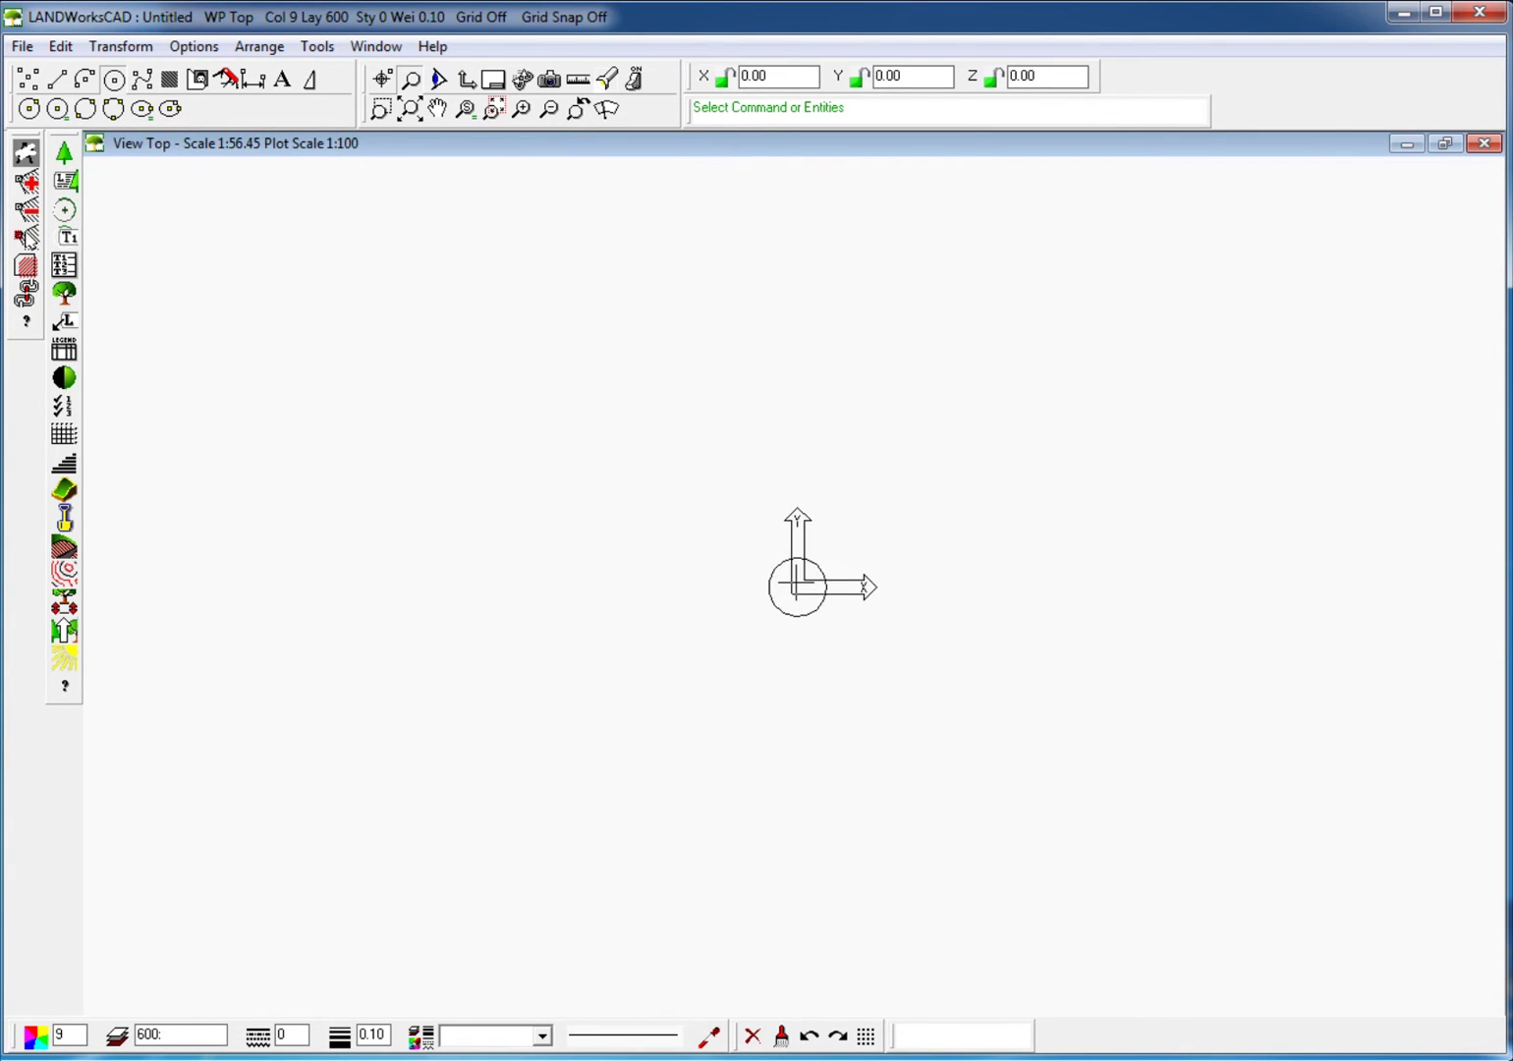
pyautogui.scroll(8, 796, 582)
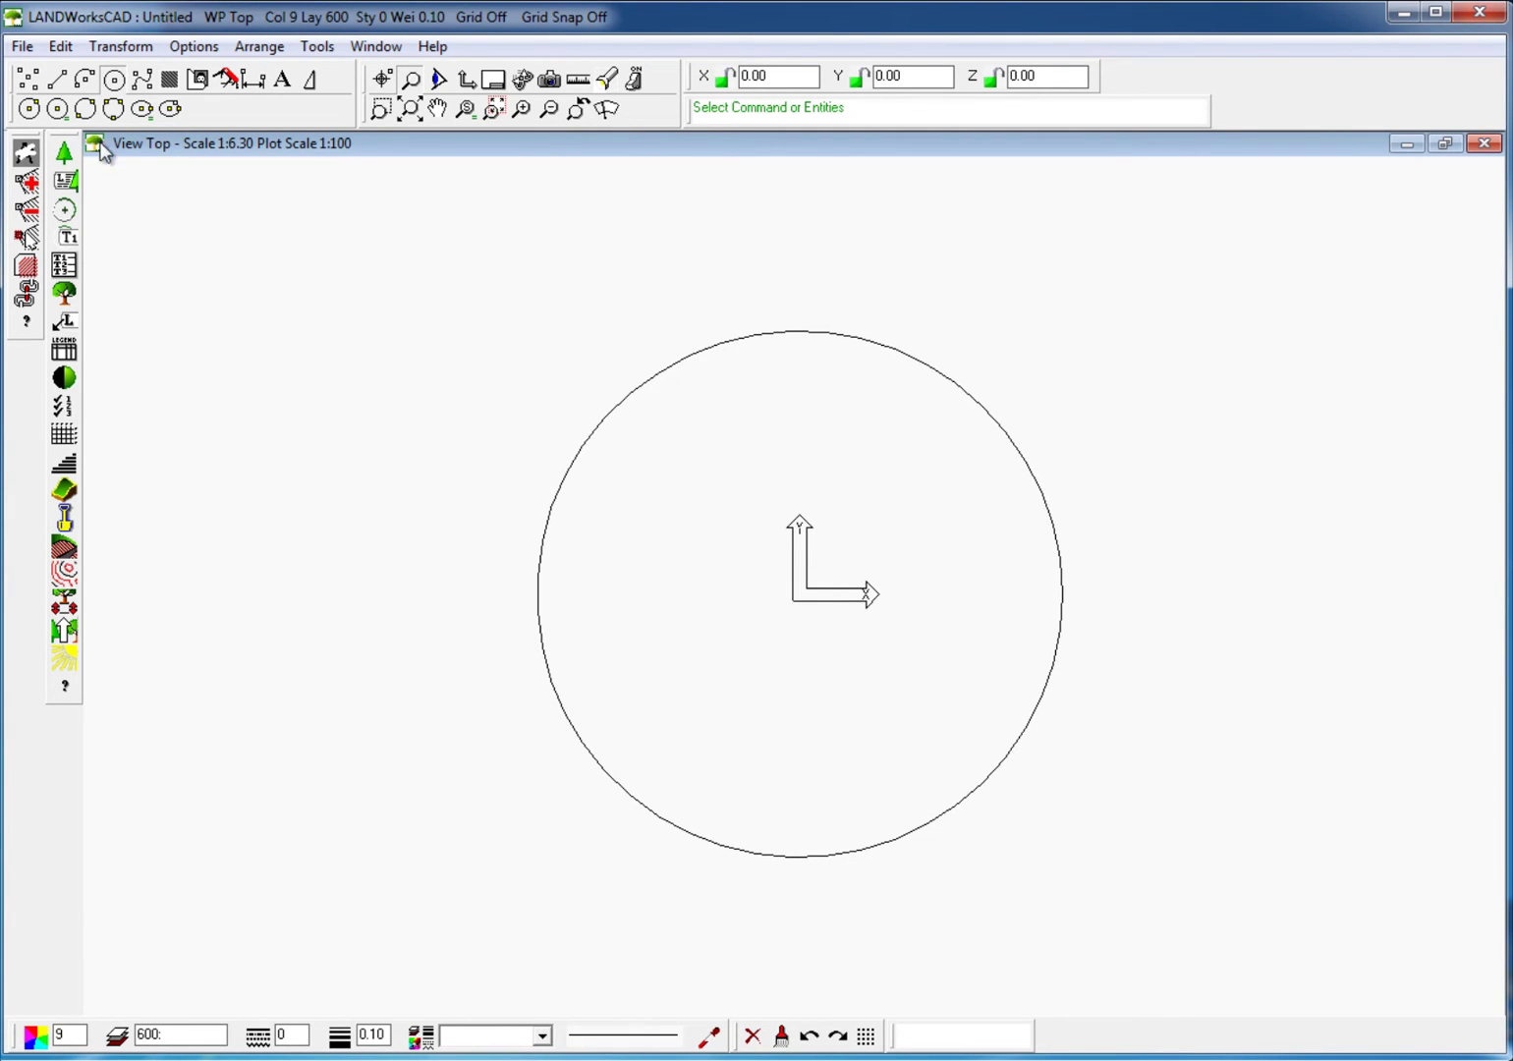
# - Trace a jagged closed line outline around the circle, curling inward at the lower right
pyautogui.click(56, 82)
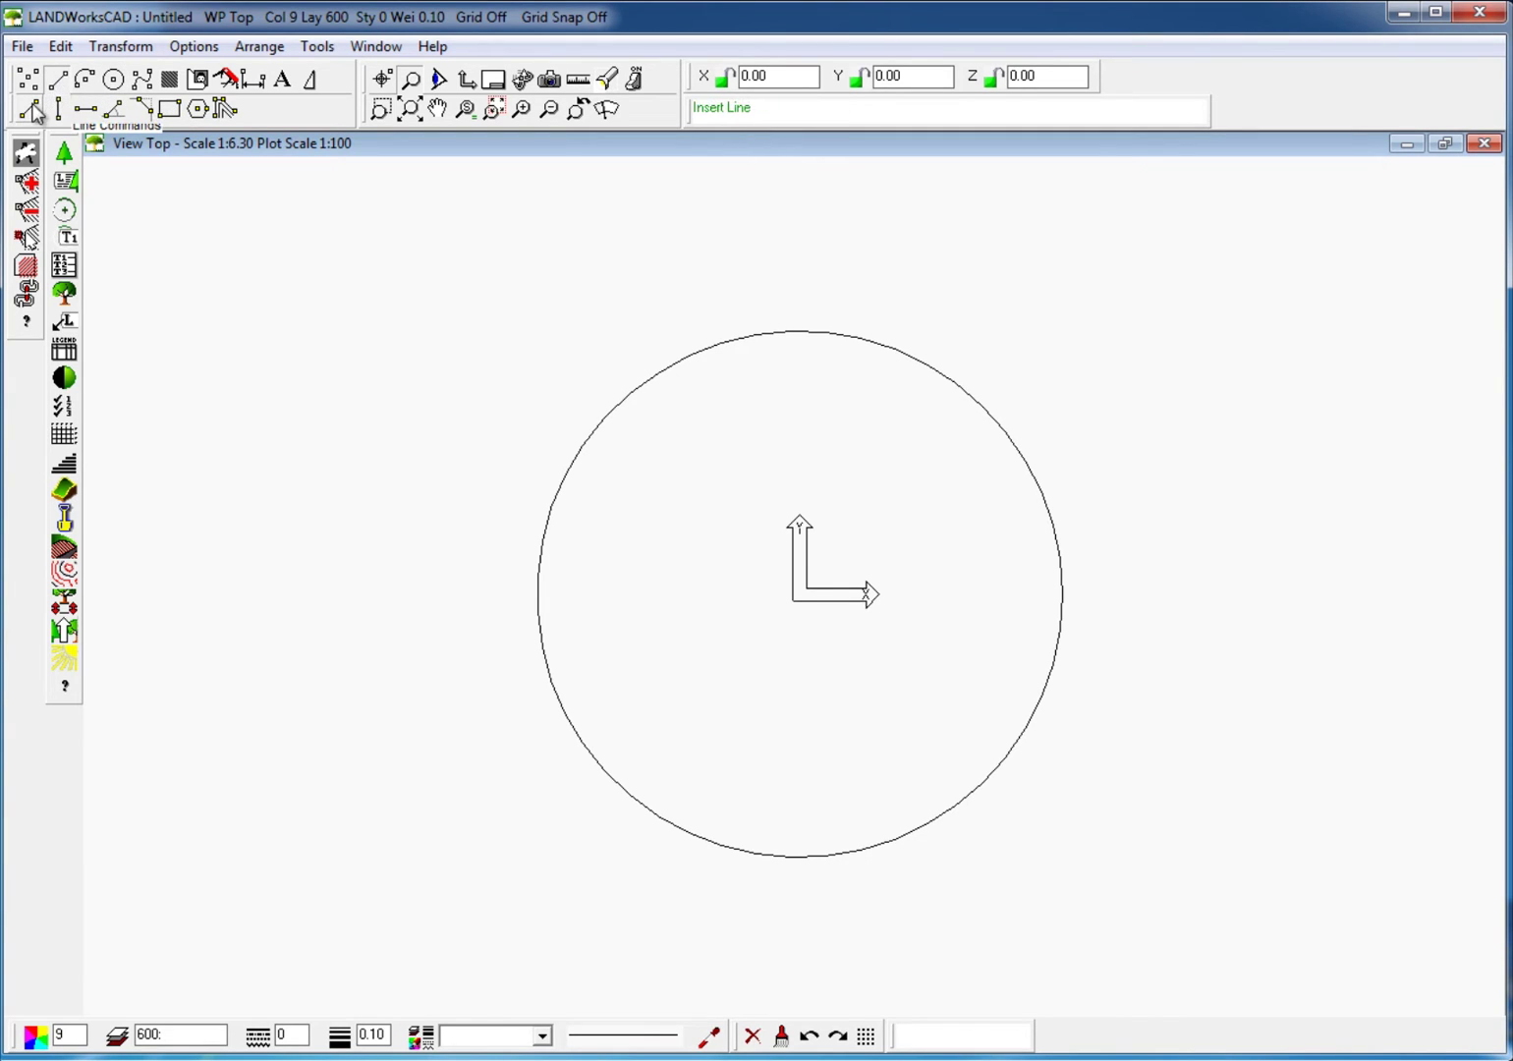
pyautogui.click(31, 110)
pyautogui.click(685, 390)
pyautogui.click(710, 315)
pyautogui.click(834, 310)
pyautogui.click(863, 364)
pyautogui.click(958, 361)
pyautogui.click(1018, 428)
pyautogui.click(1011, 476)
pyautogui.click(1030, 552)
pyautogui.click(1084, 612)
pyautogui.click(1077, 698)
pyautogui.click(1039, 749)
pyautogui.click(990, 744)
pyautogui.click(1003, 693)
pyautogui.click(956, 639)
pyautogui.click(840, 652)
pyautogui.click(799, 728)
pyautogui.click(830, 778)
pyautogui.click(889, 808)
pyautogui.click(950, 834)
pyautogui.click(883, 865)
pyautogui.click(732, 866)
pyautogui.click(630, 821)
pyautogui.click(628, 763)
pyautogui.click(542, 691)
pyautogui.click(521, 559)
pyautogui.click(577, 529)
pyautogui.click(575, 432)
pyautogui.click(626, 361)
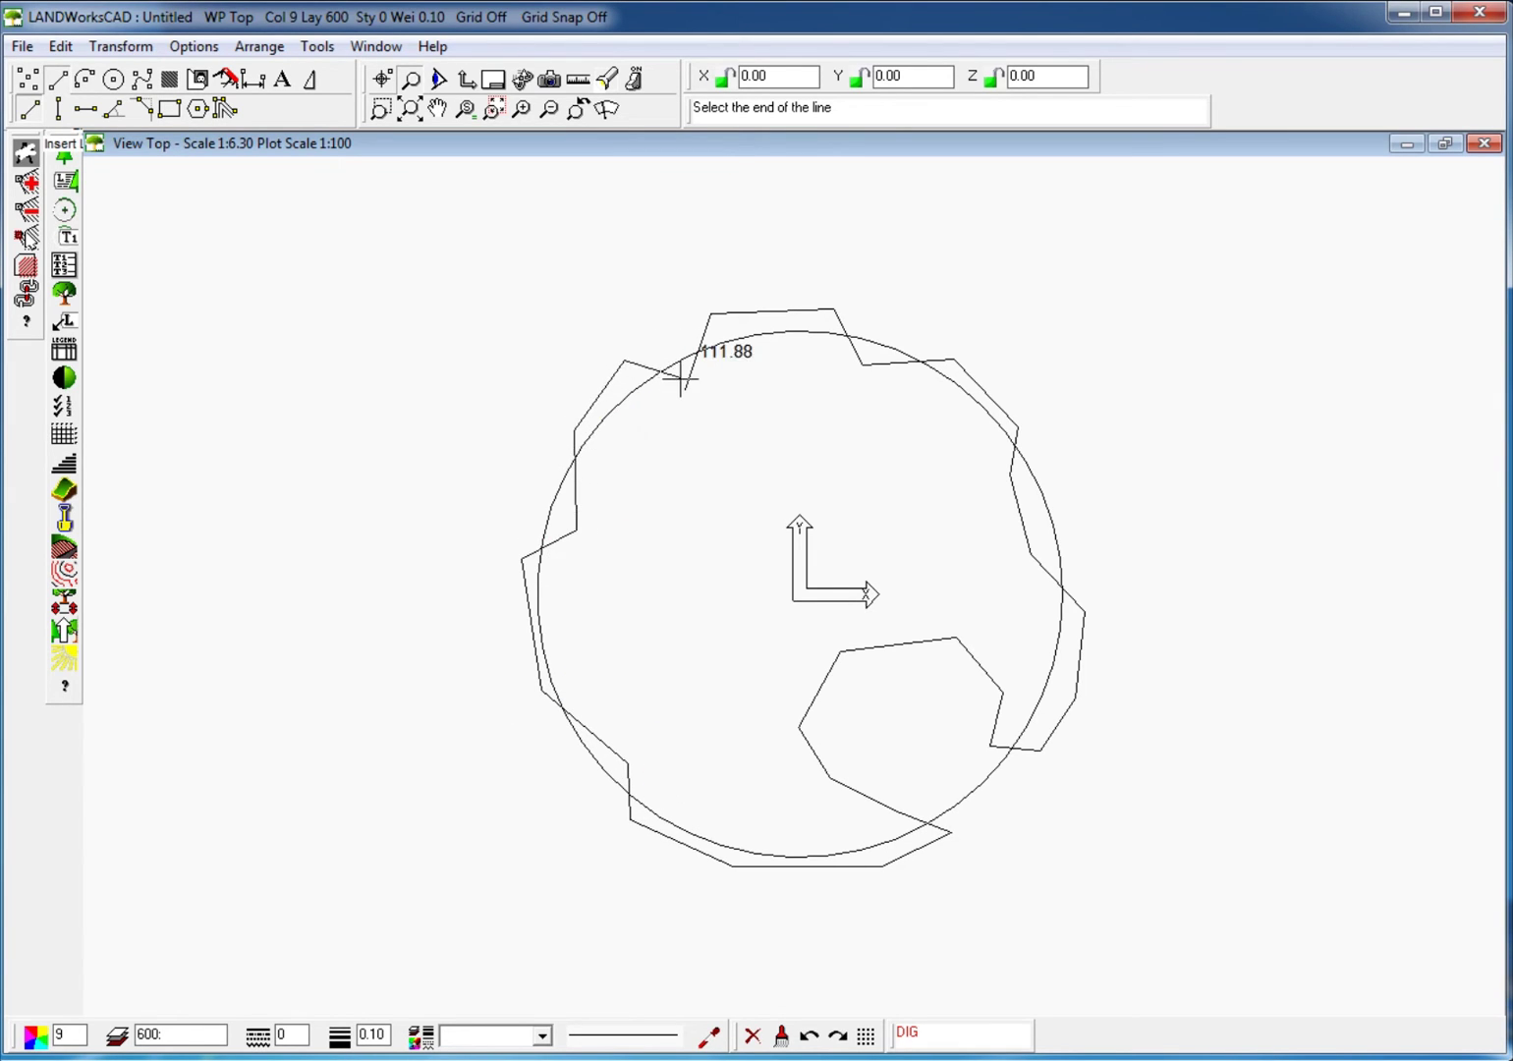
pyautogui.click(685, 389)
pyautogui.rightClick(794, 521)
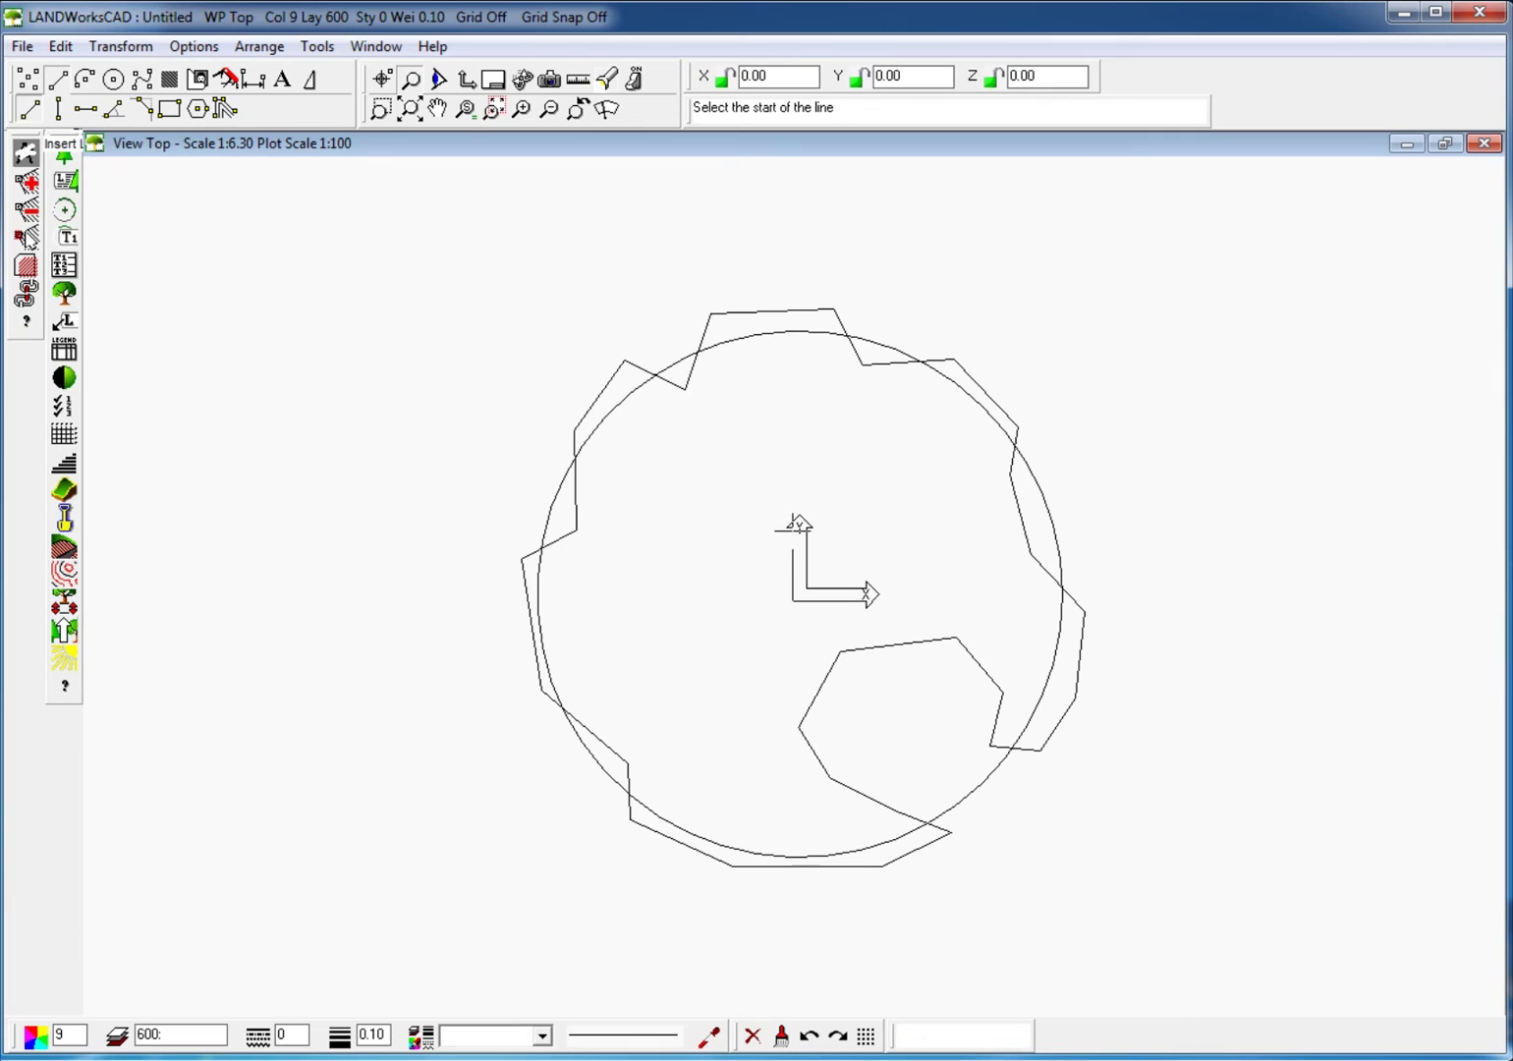
# - Draw a small closed line shape inside the curl of the outline
pyautogui.click(842, 729)
pyautogui.click(867, 683)
pyautogui.click(944, 678)
pyautogui.click(963, 732)
pyautogui.click(1005, 789)
pyautogui.click(974, 805)
pyautogui.click(922, 770)
pyautogui.click(873, 769)
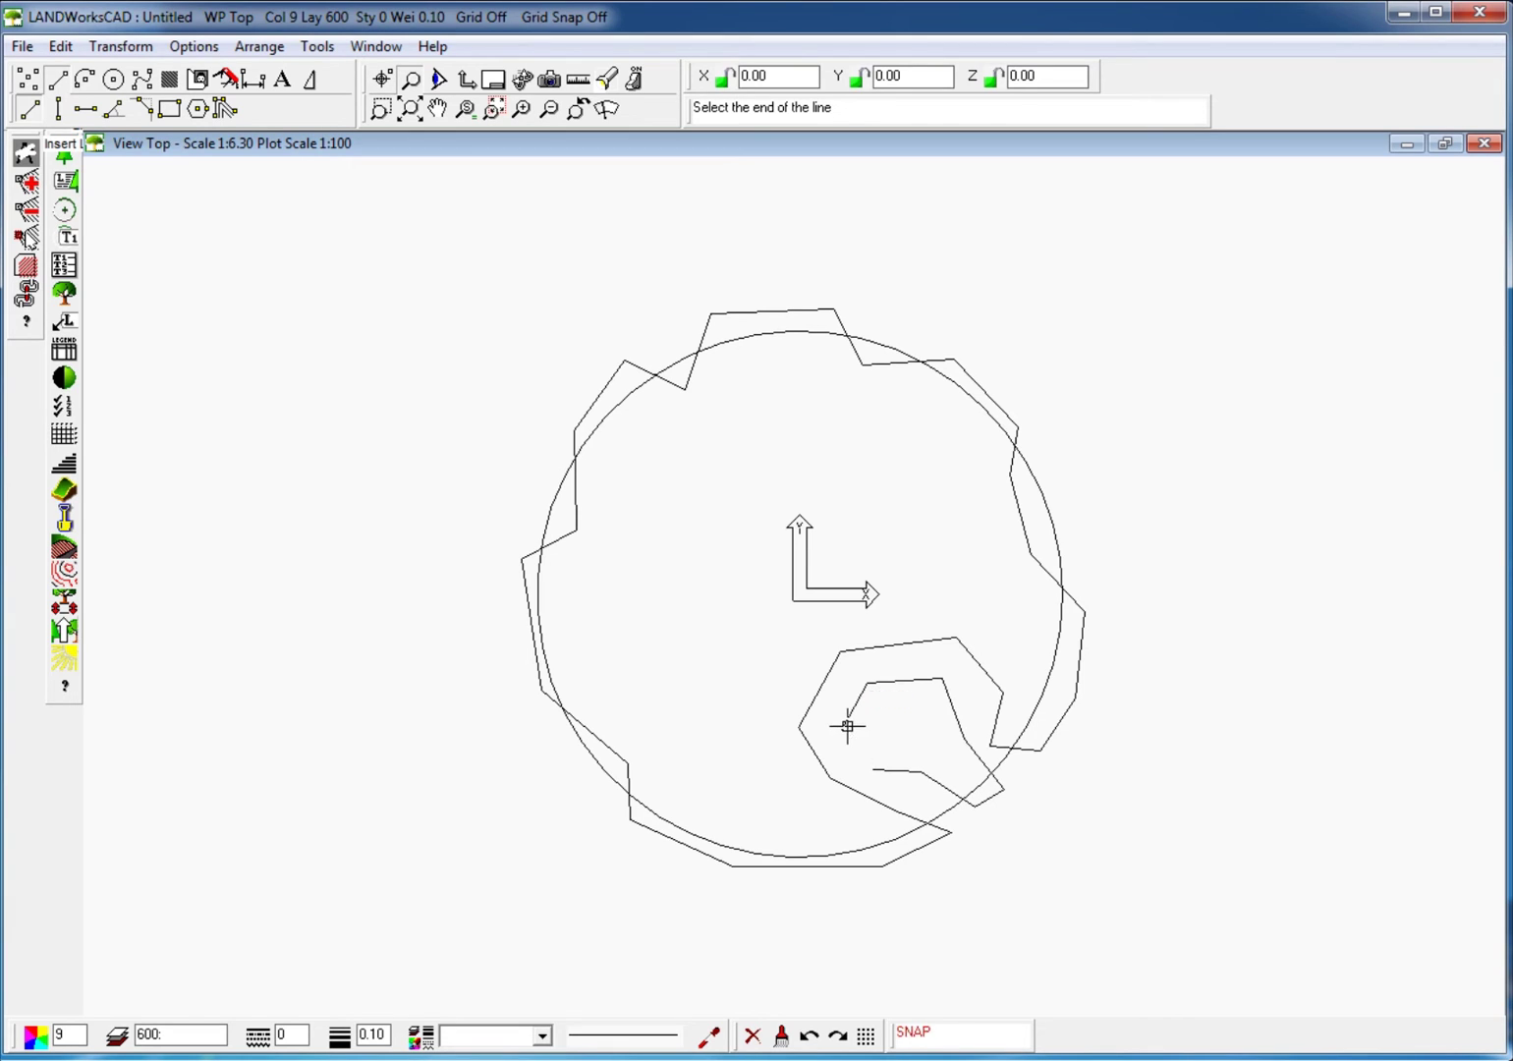
pyautogui.click(842, 729)
pyautogui.rightClick(840, 727)
pyautogui.press('Escape')
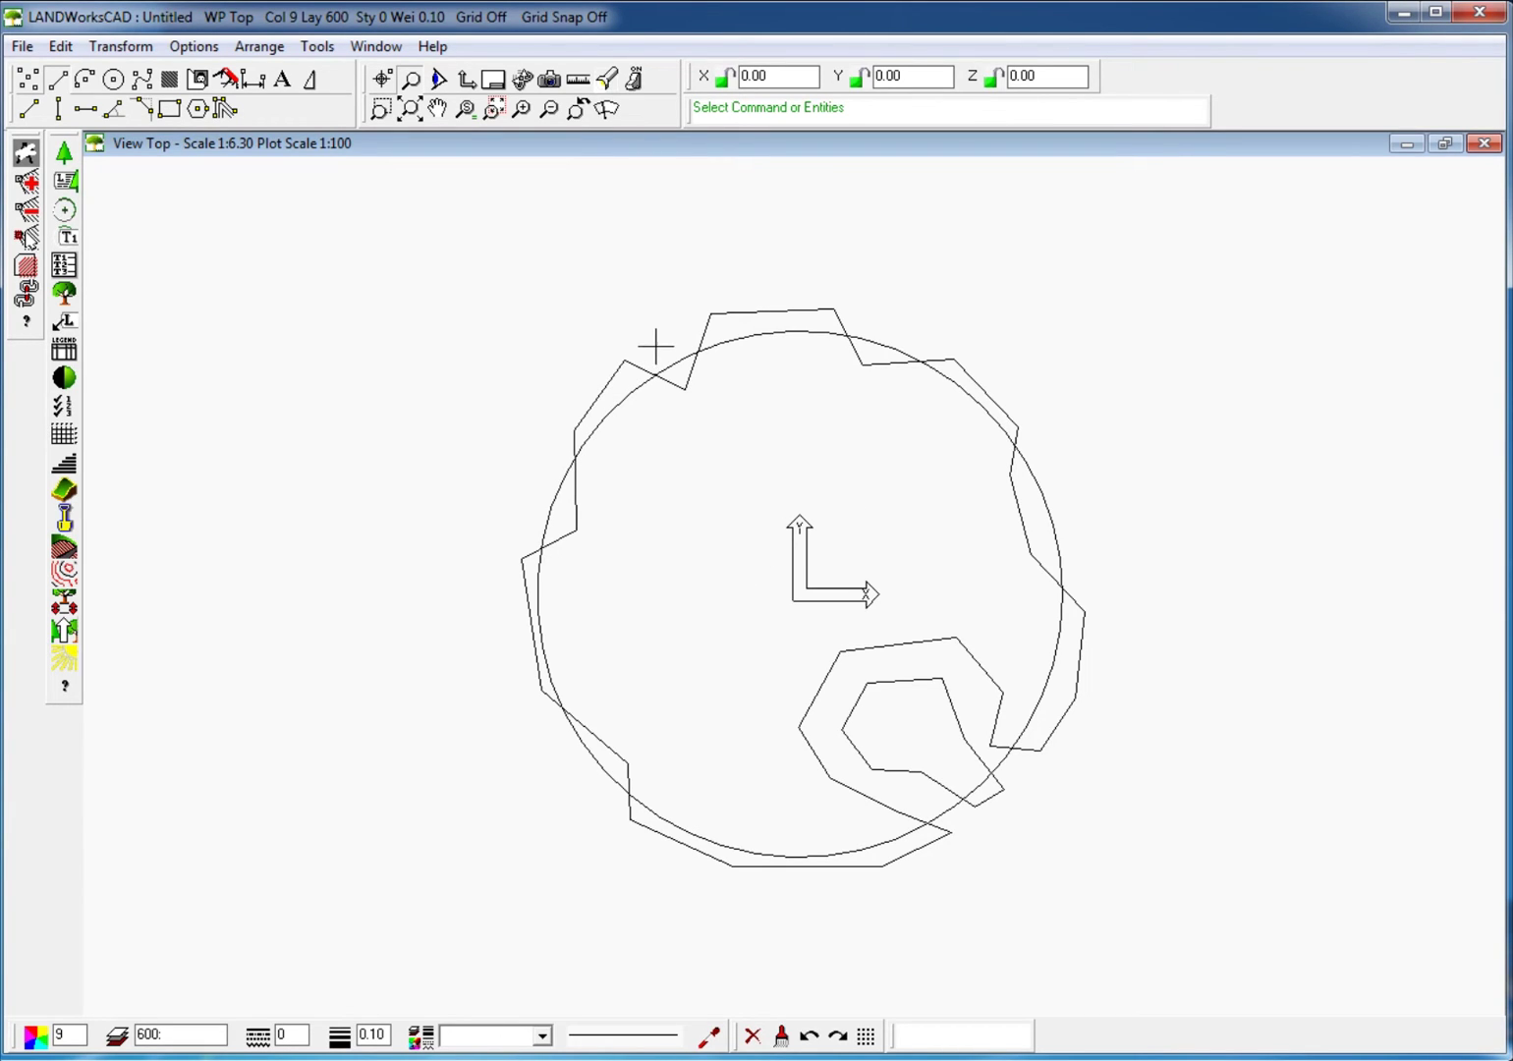
# - Delete the guide circle and zoom in on the remaining outline
pyautogui.click(880, 343)
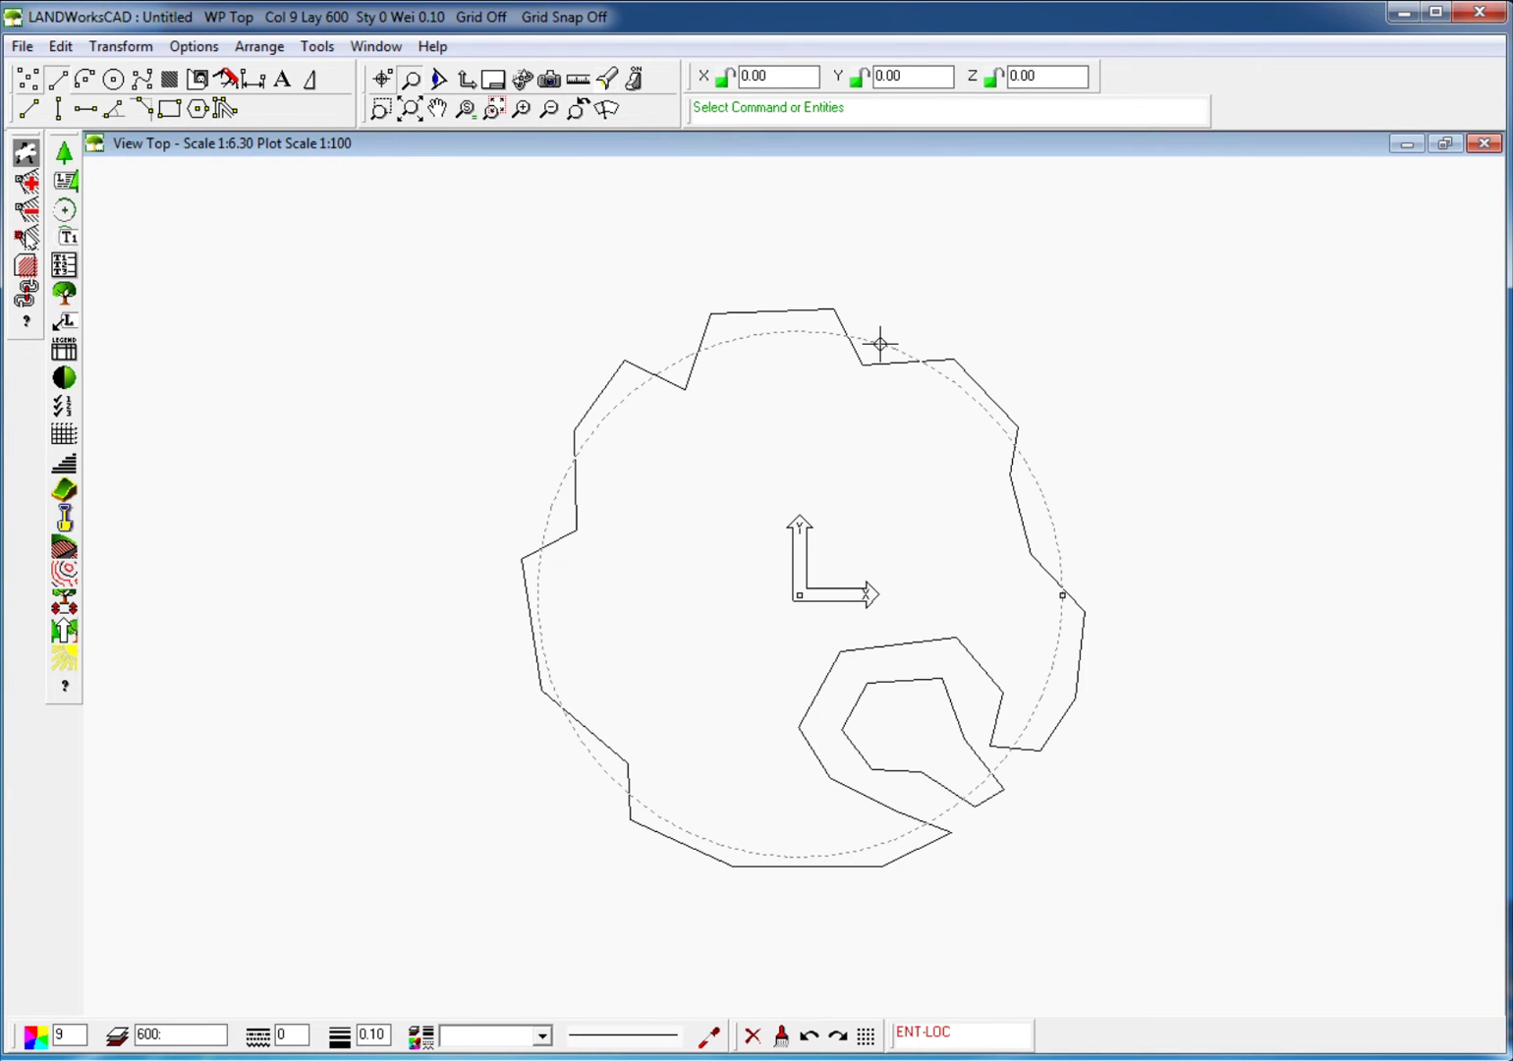
pyautogui.press('Delete')
pyautogui.scroll(1, 748, 620)
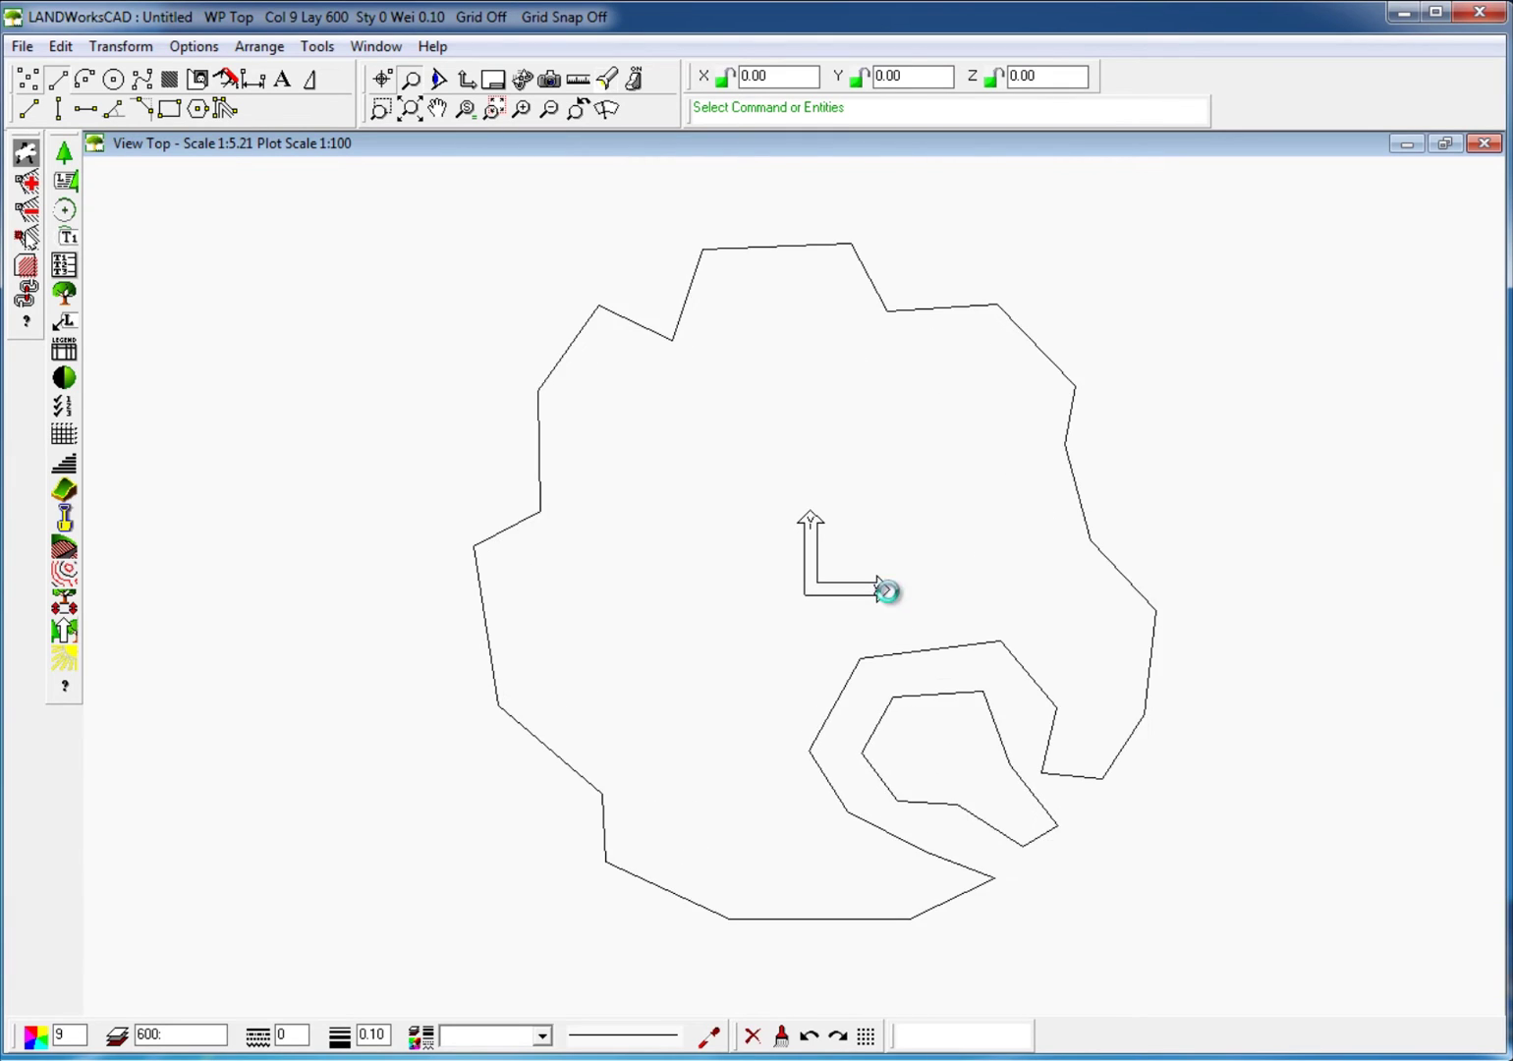
pyautogui.scroll(1, 865, 619)
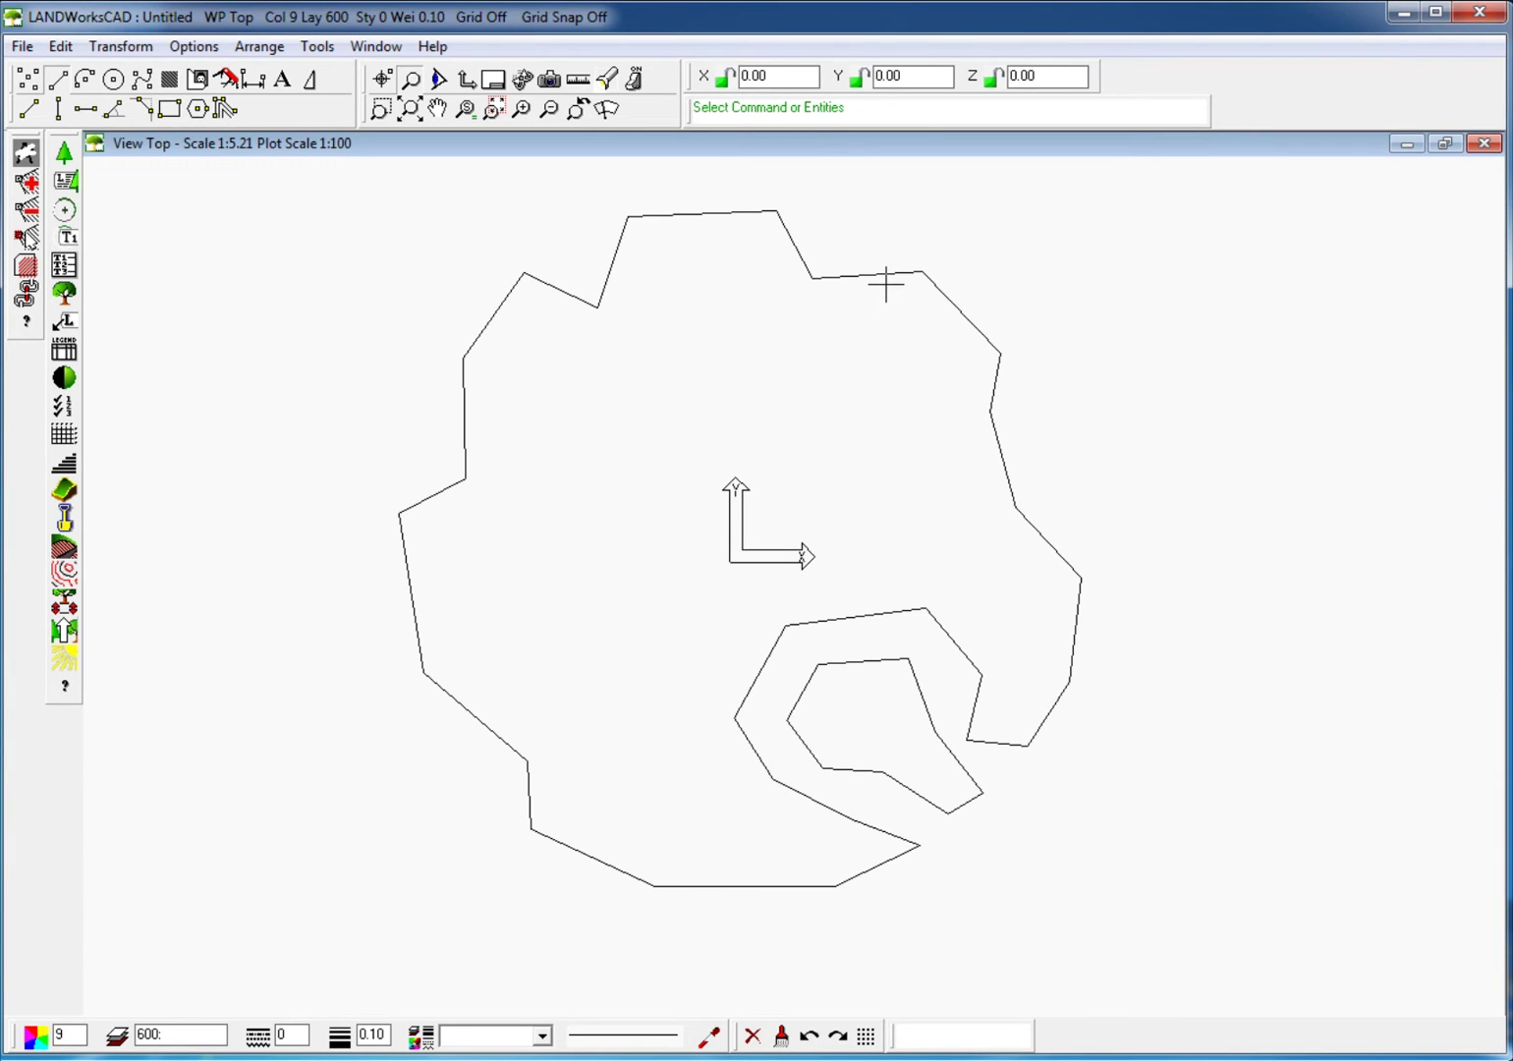
# - Set the Plane options fill type to Solid fill, with transparency 0
pyautogui.click(194, 46)
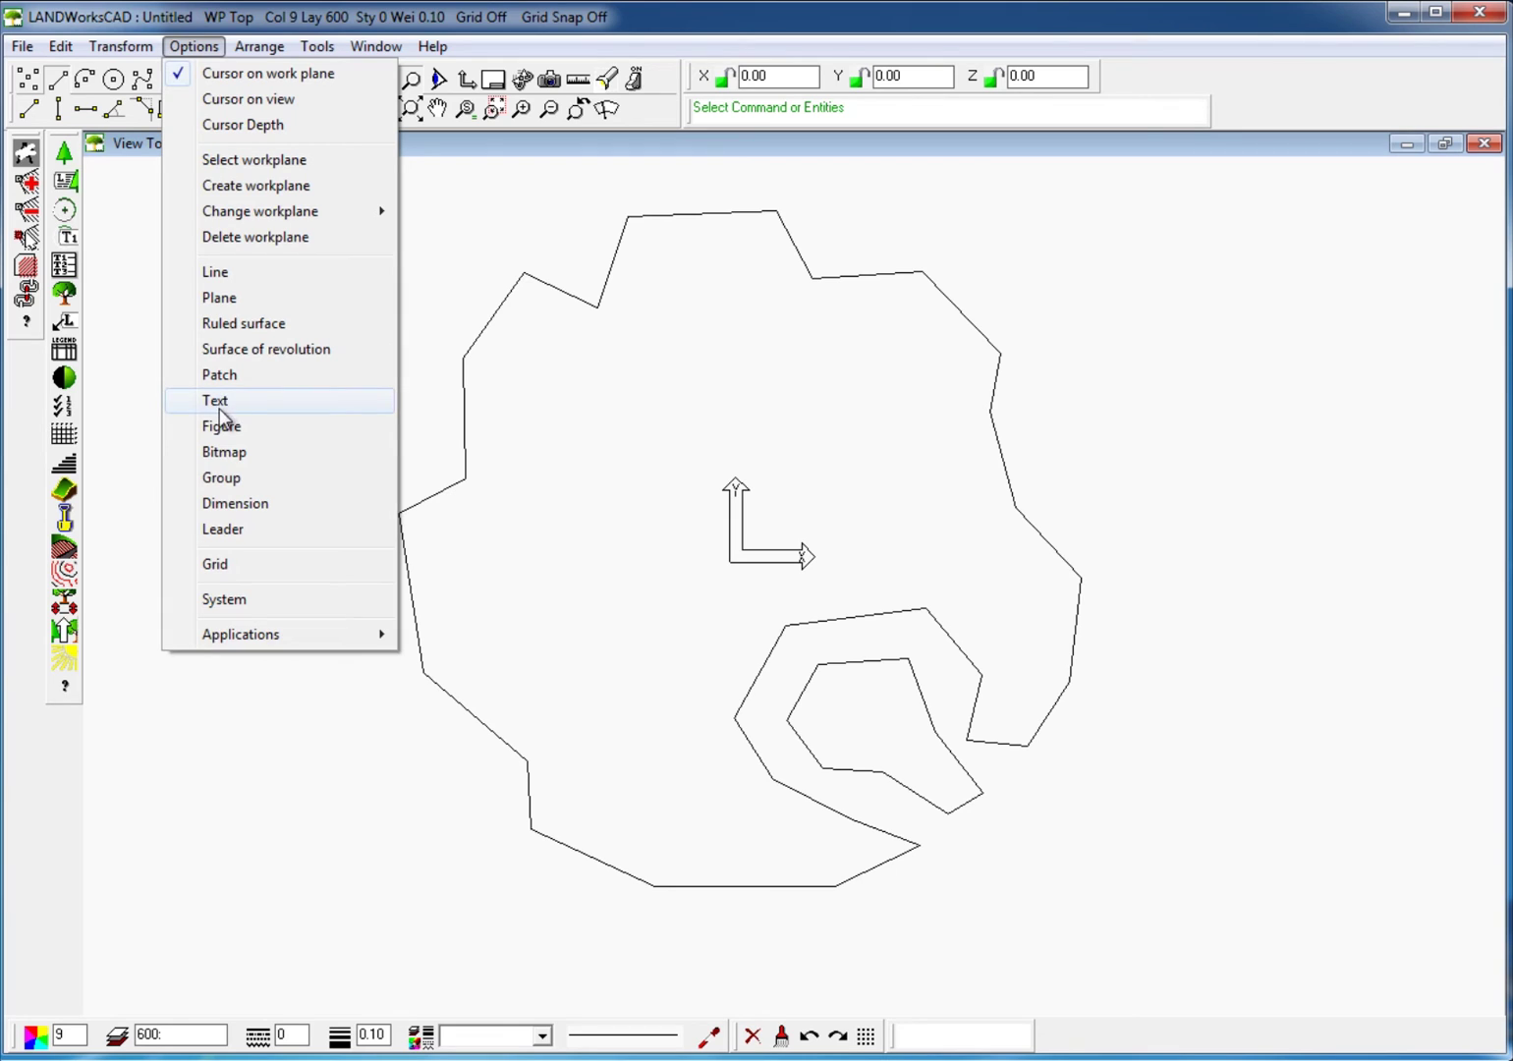
pyautogui.click(219, 297)
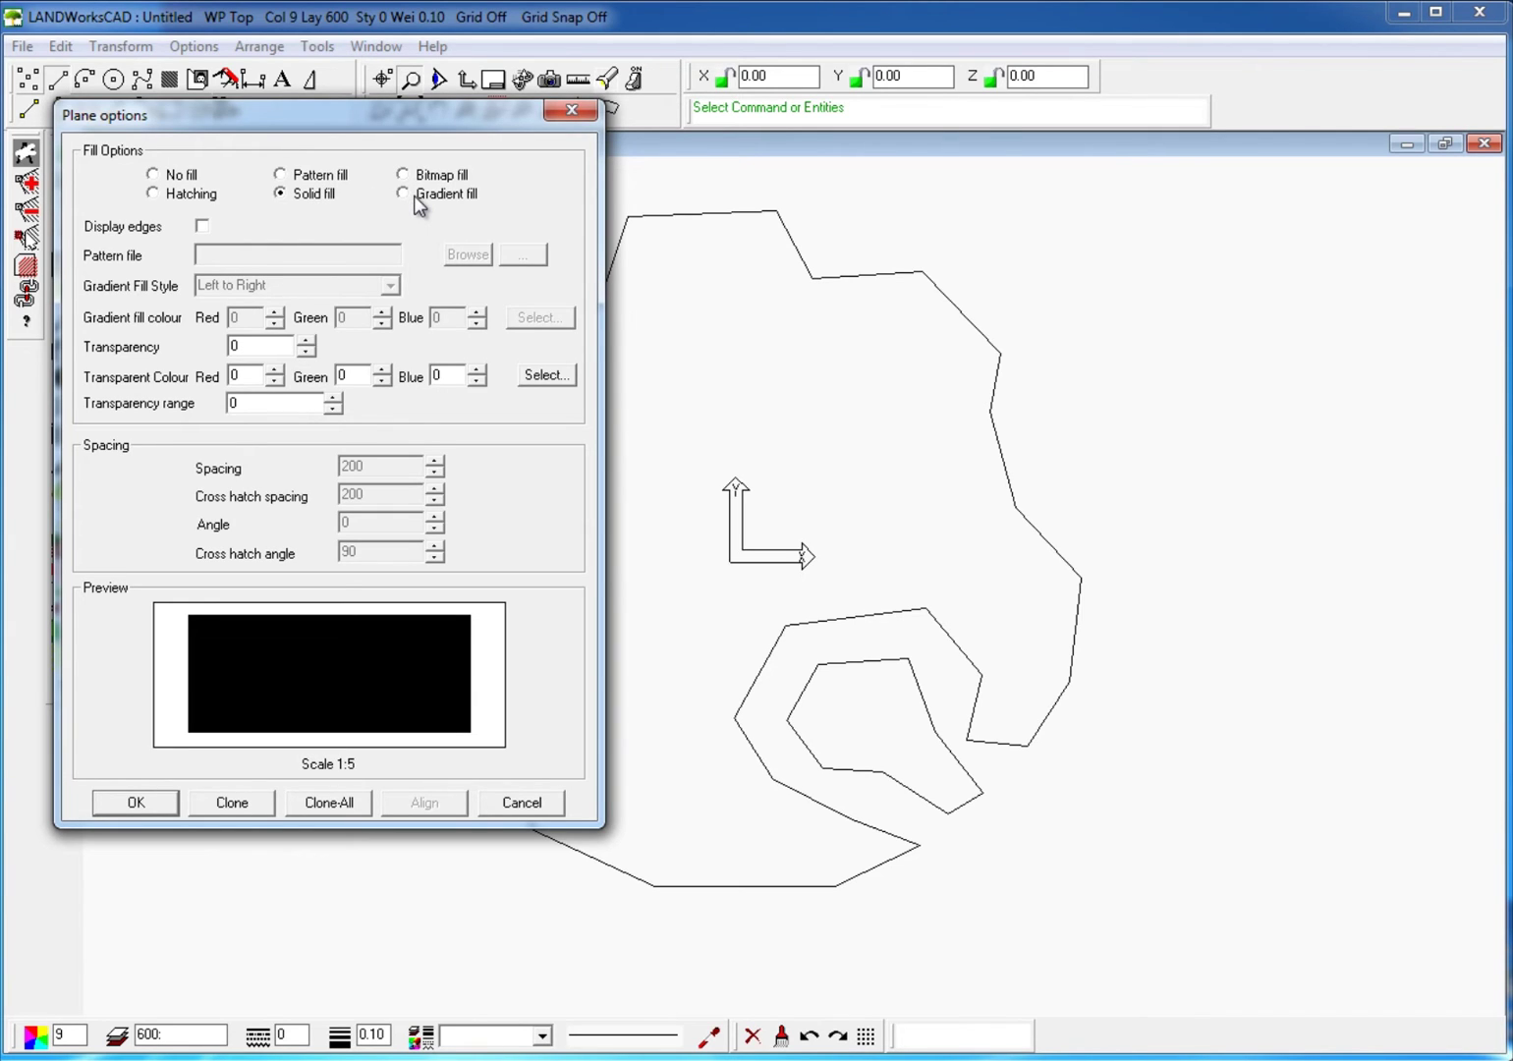
pyautogui.click(137, 803)
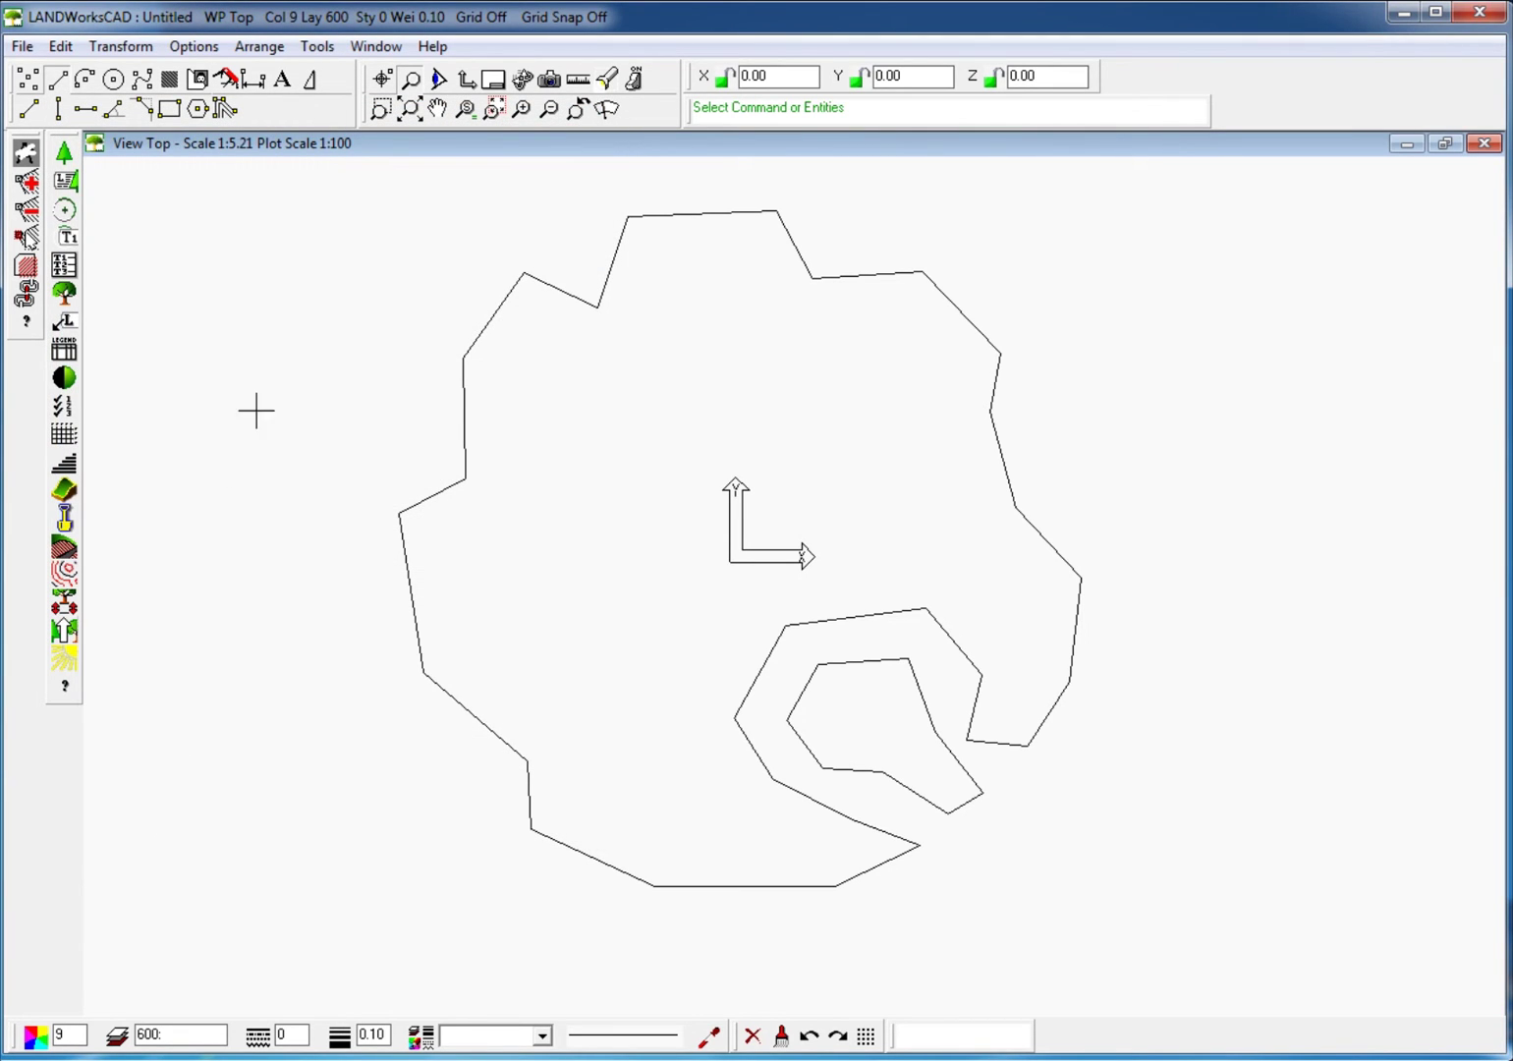
# - Fill both selected outlines with a solid plane hatch by boundary, leaving the inner island empty
pyautogui.moveTo(336, 180); pyautogui.dragTo(1186, 925)
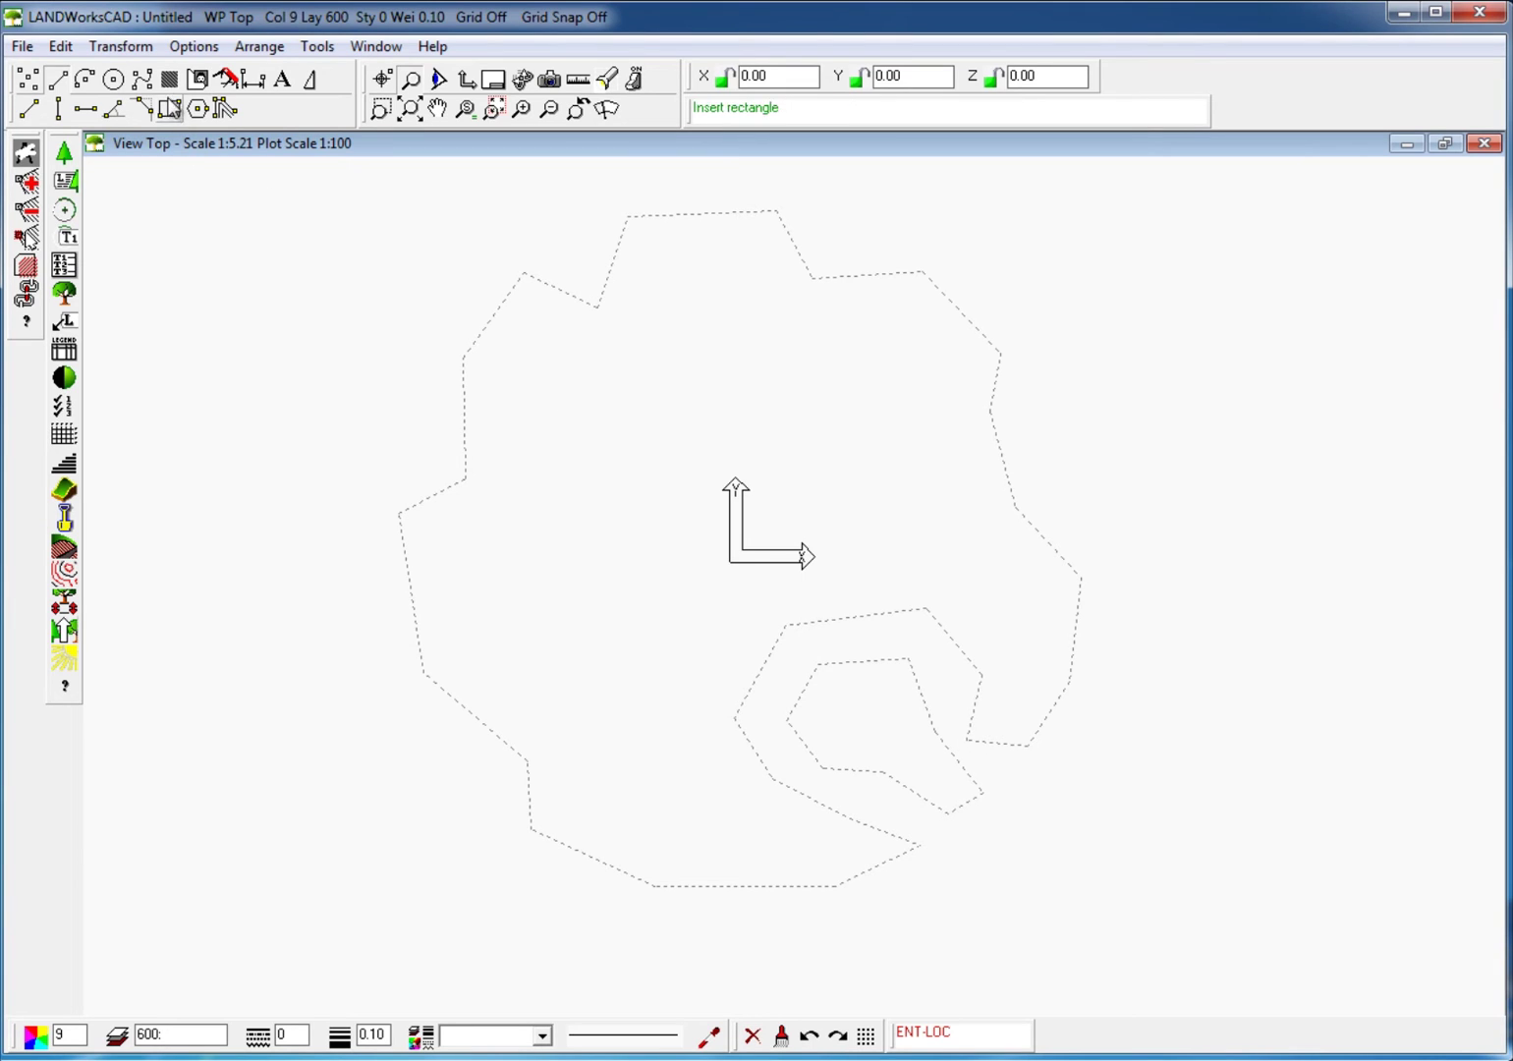
pyautogui.click(166, 84)
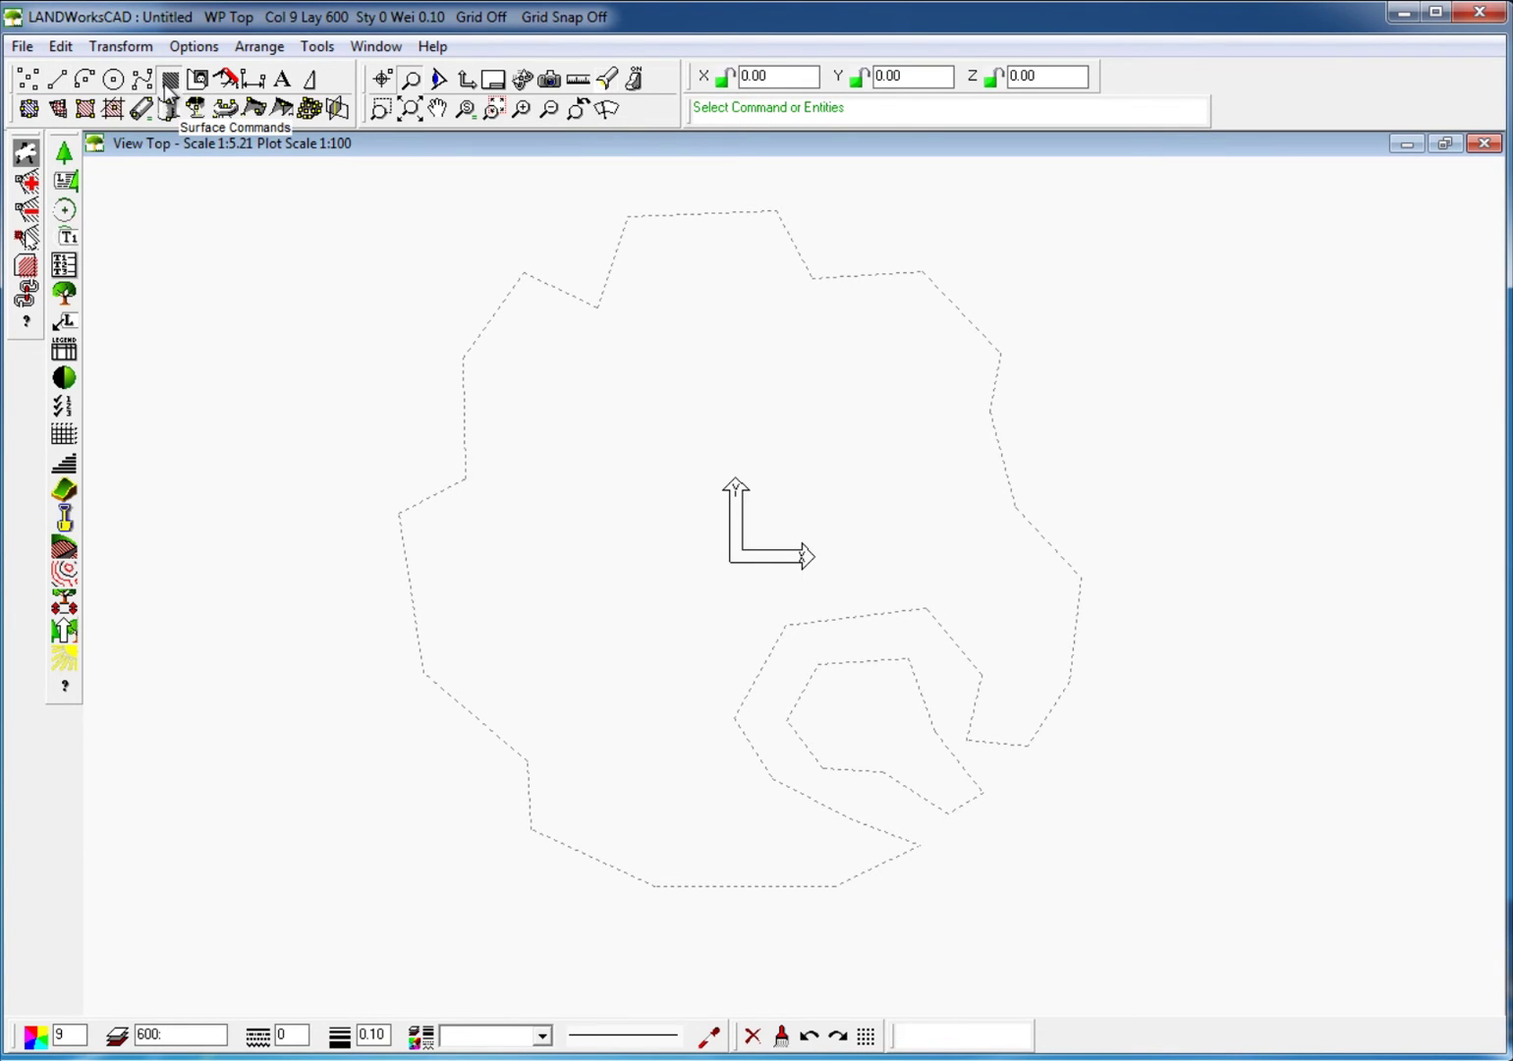
pyautogui.click(30, 108)
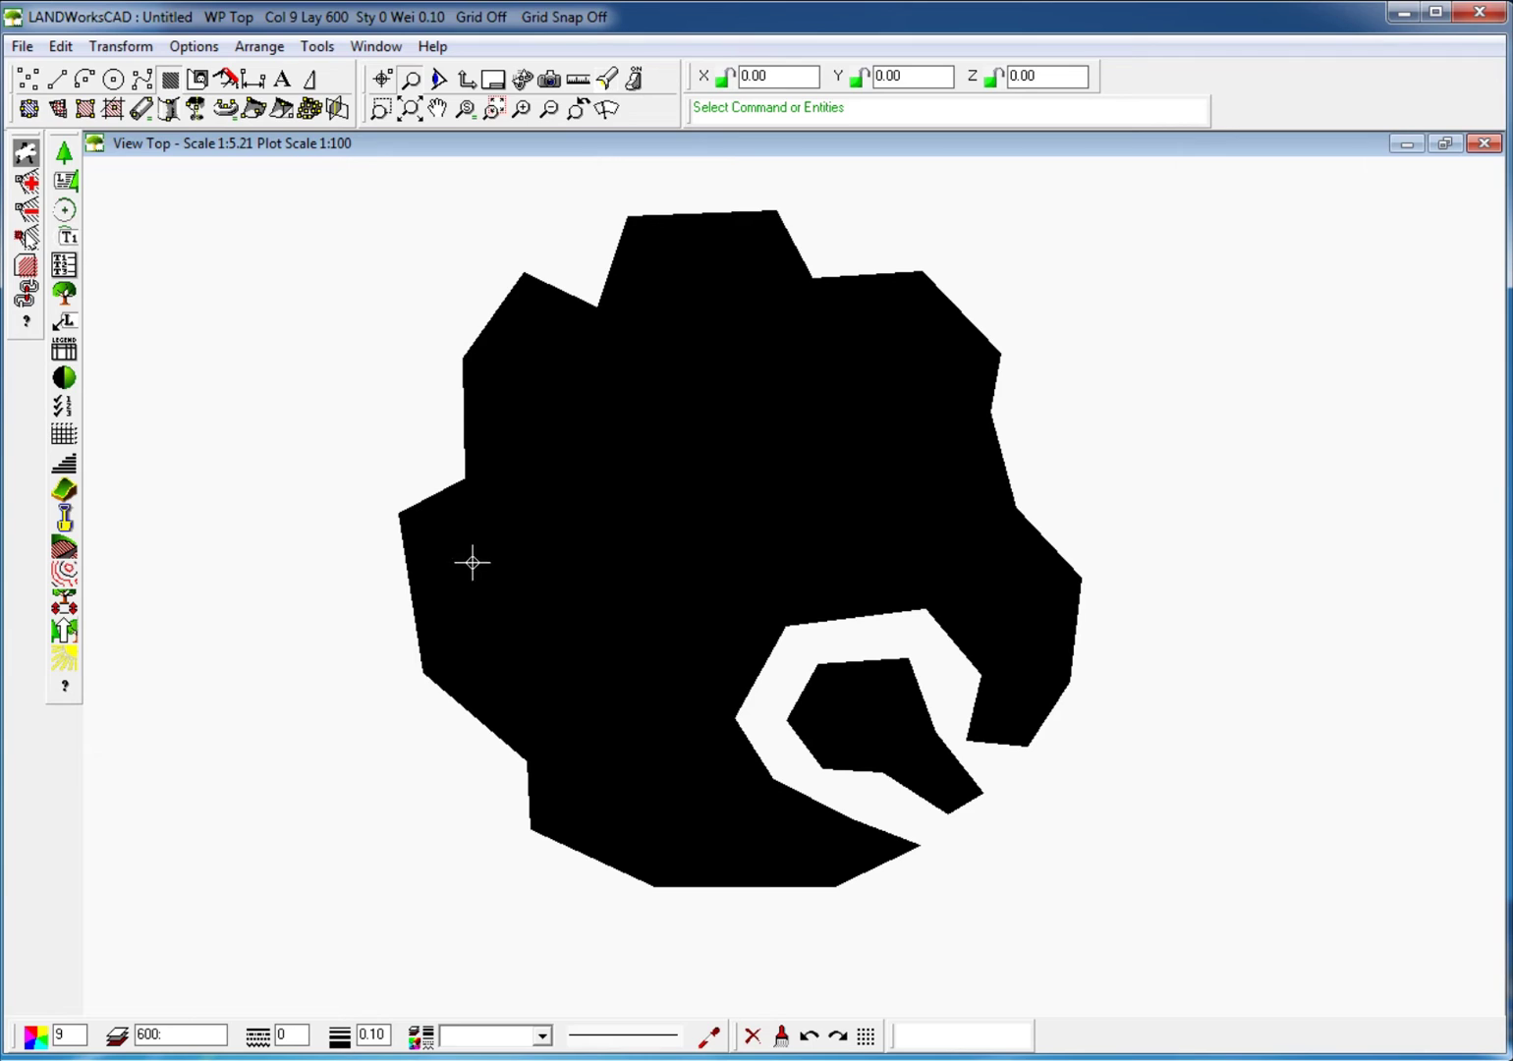
pyautogui.click(530, 545)
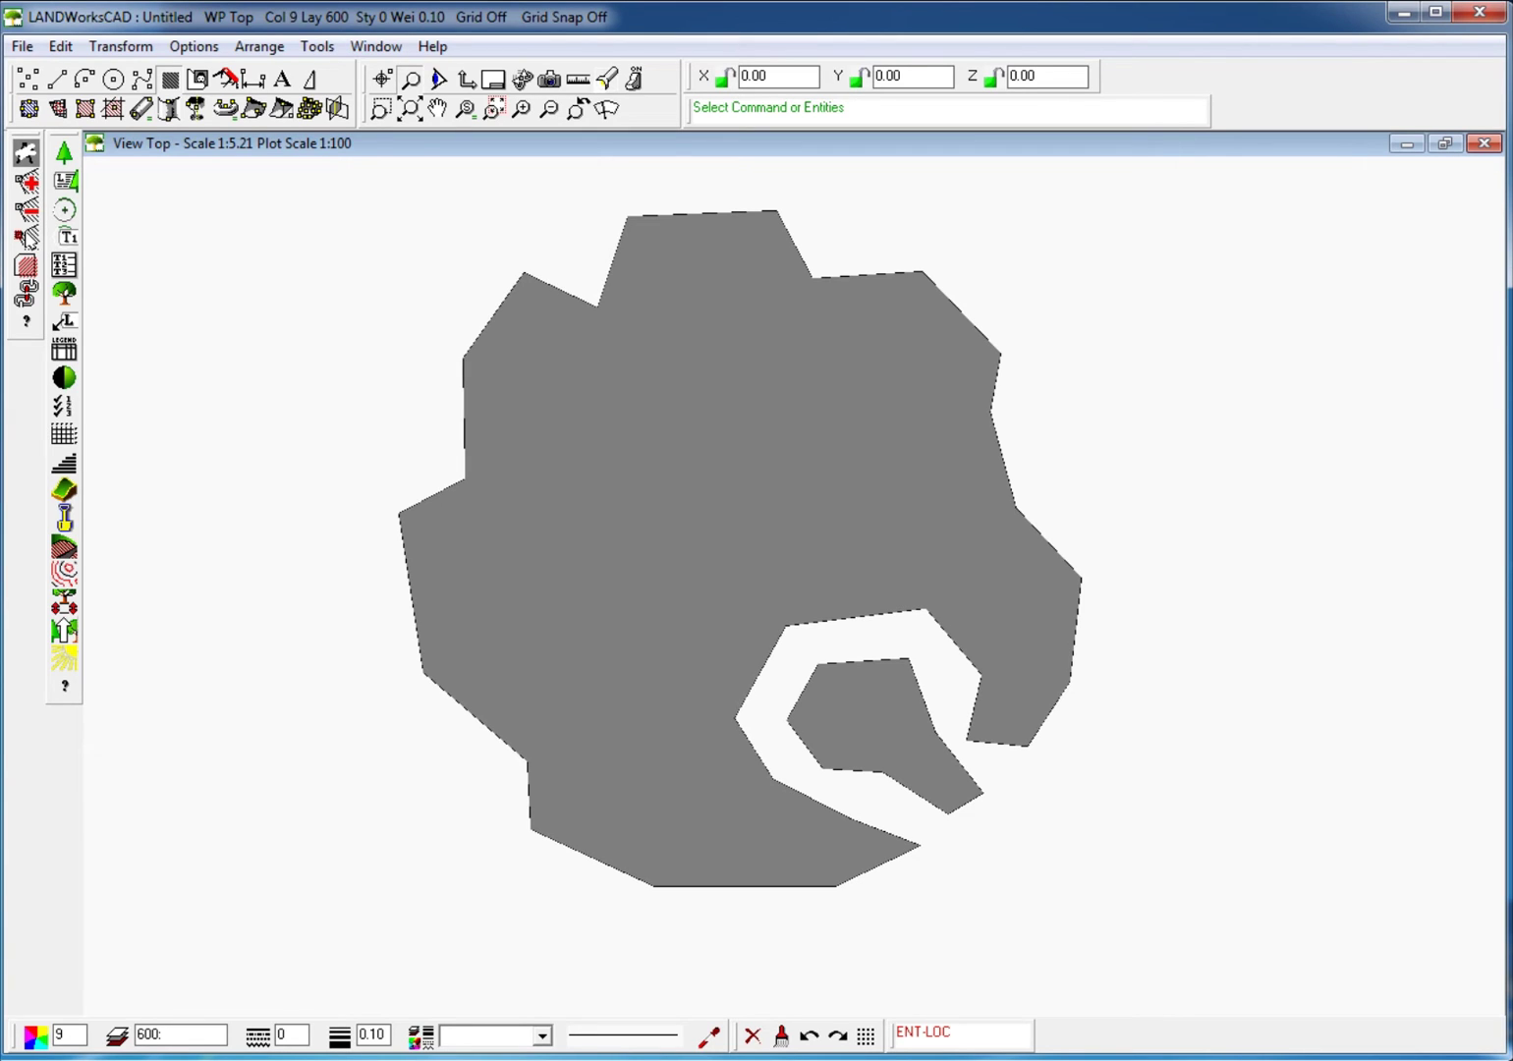
# - Change the fill's colour to colour 7 (green)
pyautogui.click(35, 1036)
pyautogui.click(211, 877)
pyautogui.click(99, 1041)
# - Move the fill onto layer 601
pyautogui.click(118, 1039)
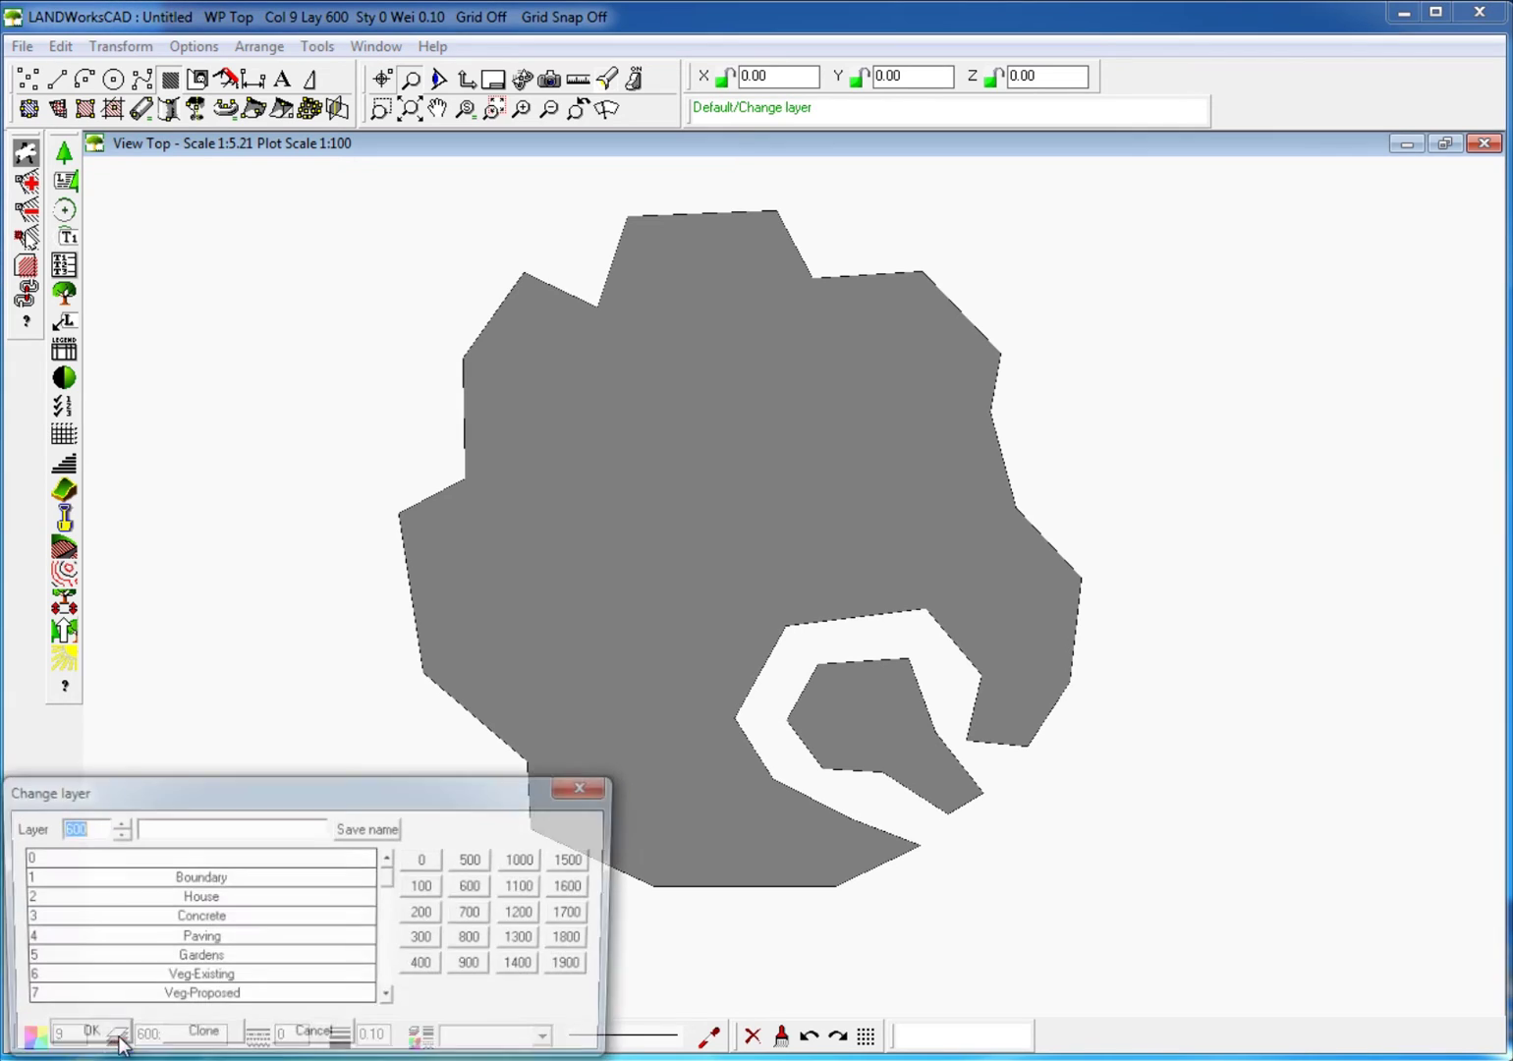
pyautogui.click(474, 888)
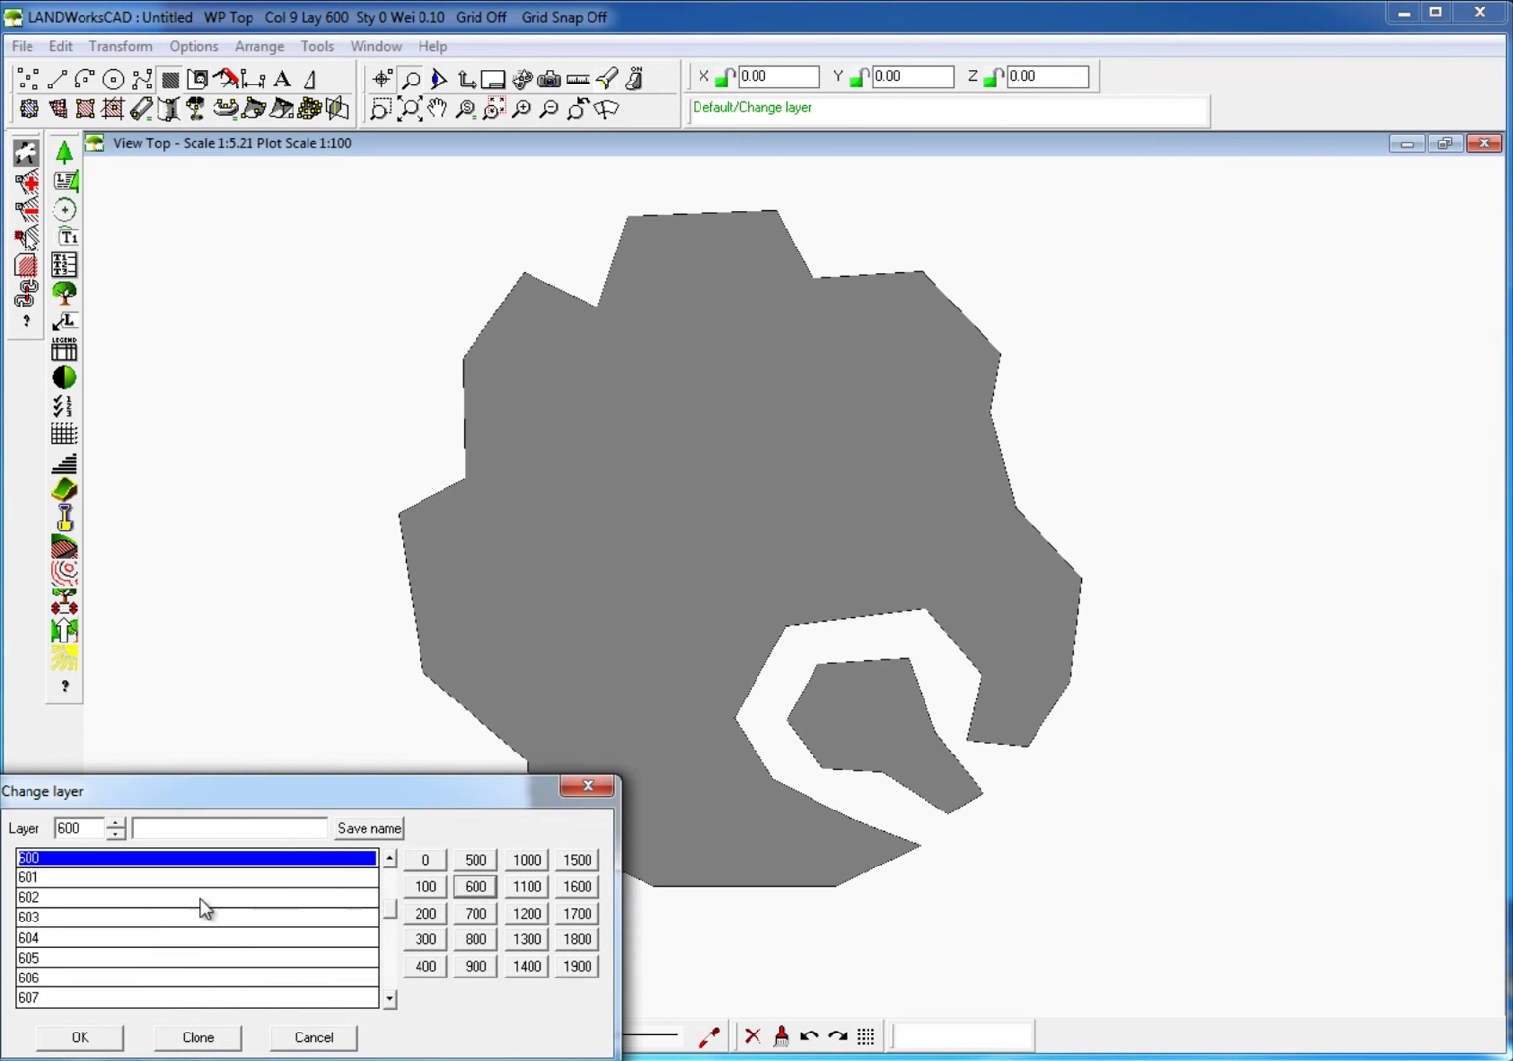
pyautogui.click(136, 883)
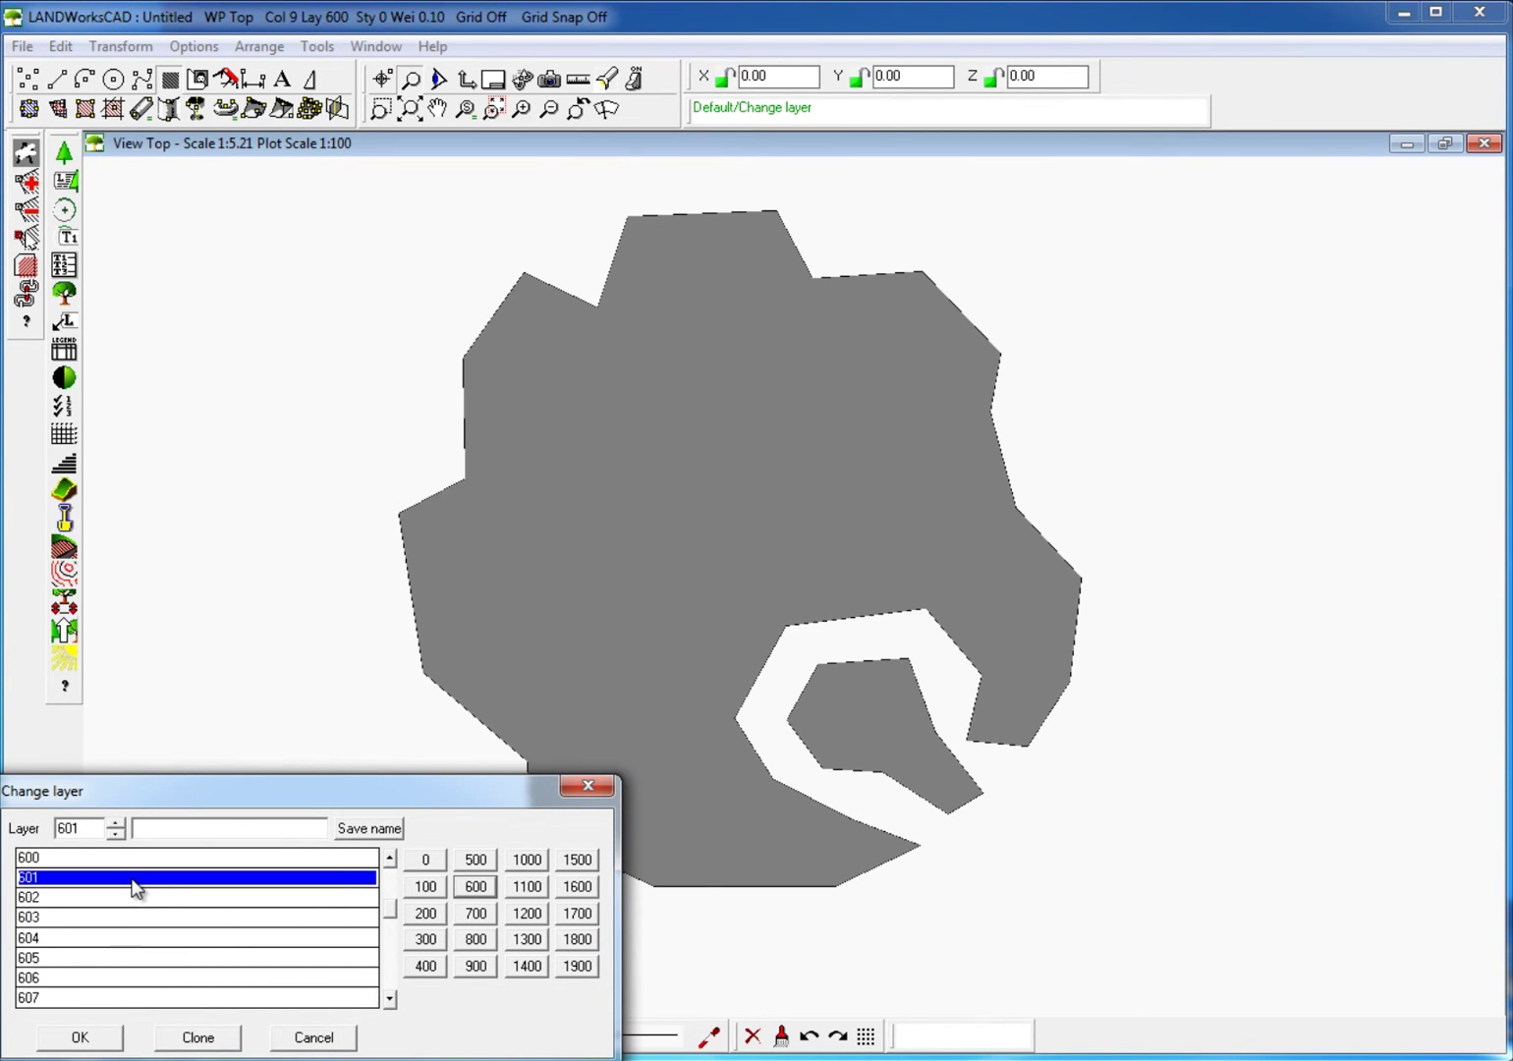
pyautogui.click(104, 1043)
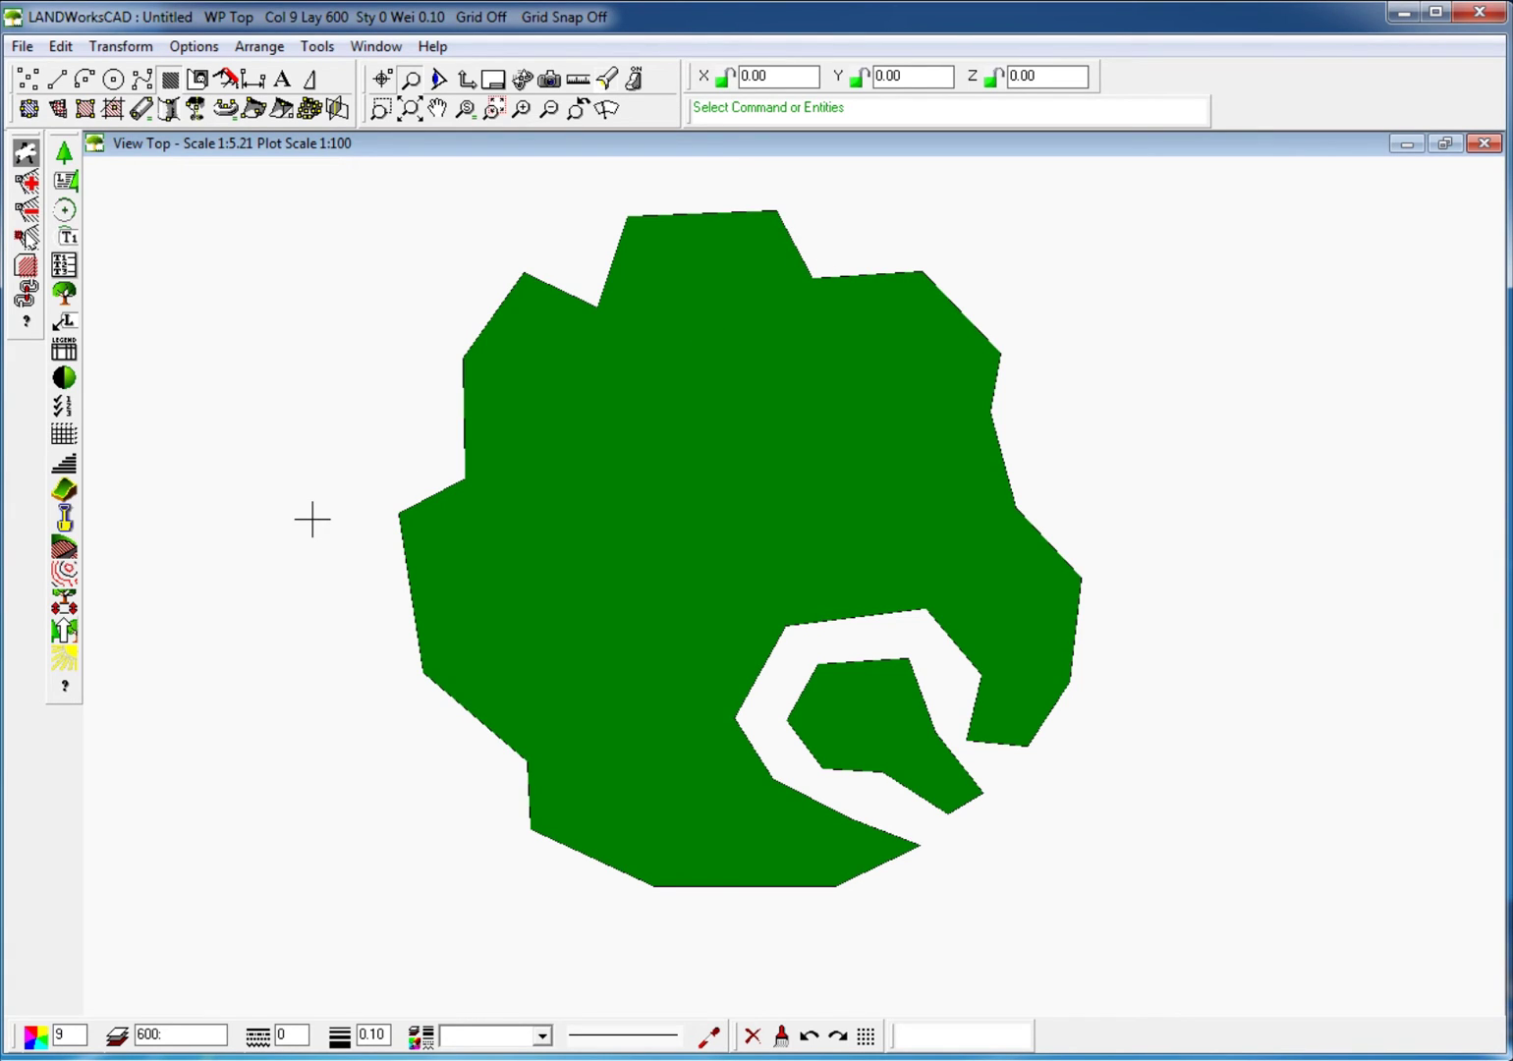
# - Switch the plant shape's fill to a gradient fill with spacing 30
pyautogui.doubleClick(581, 610)
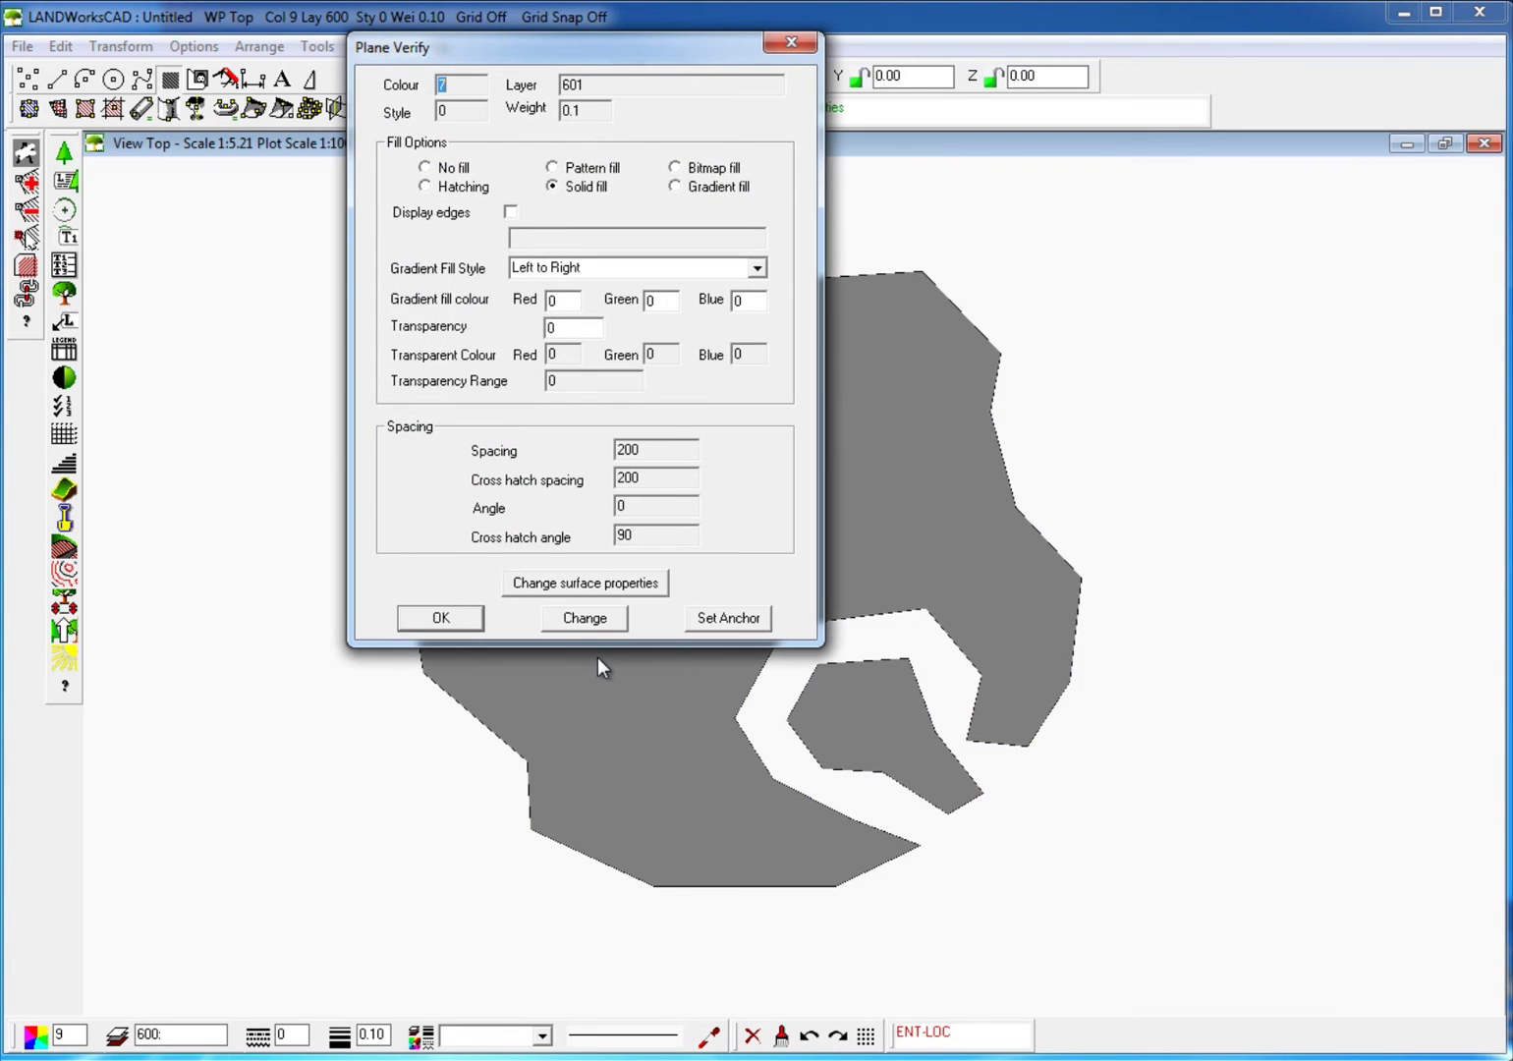
pyautogui.click(584, 618)
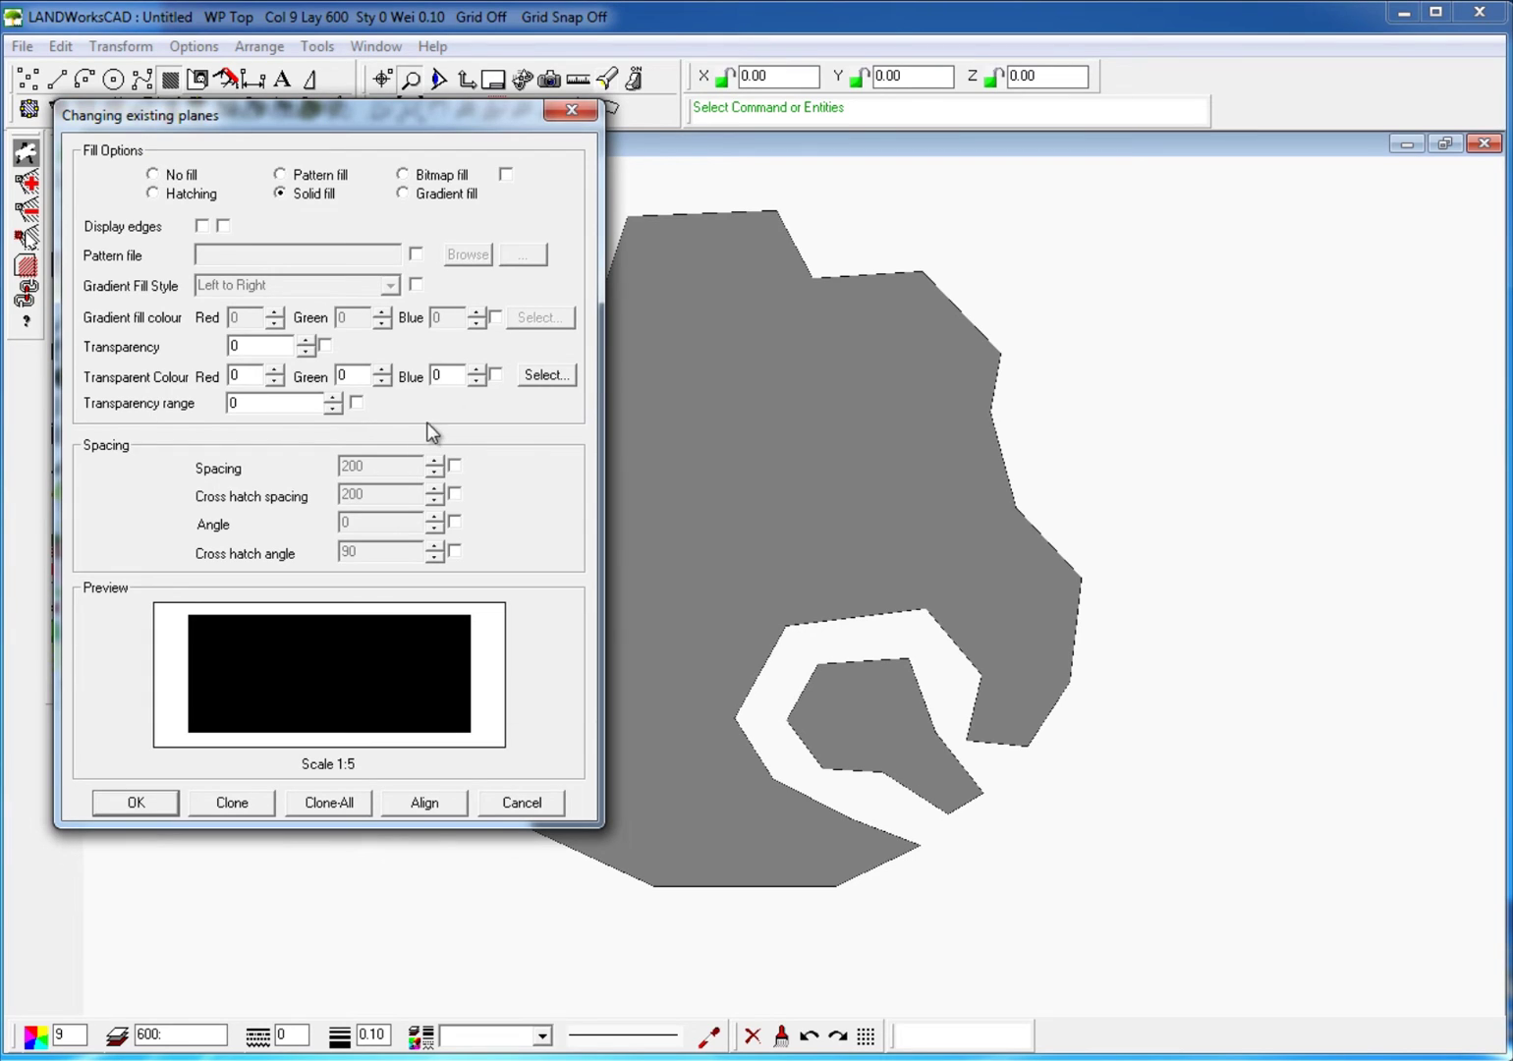
pyautogui.click(424, 192)
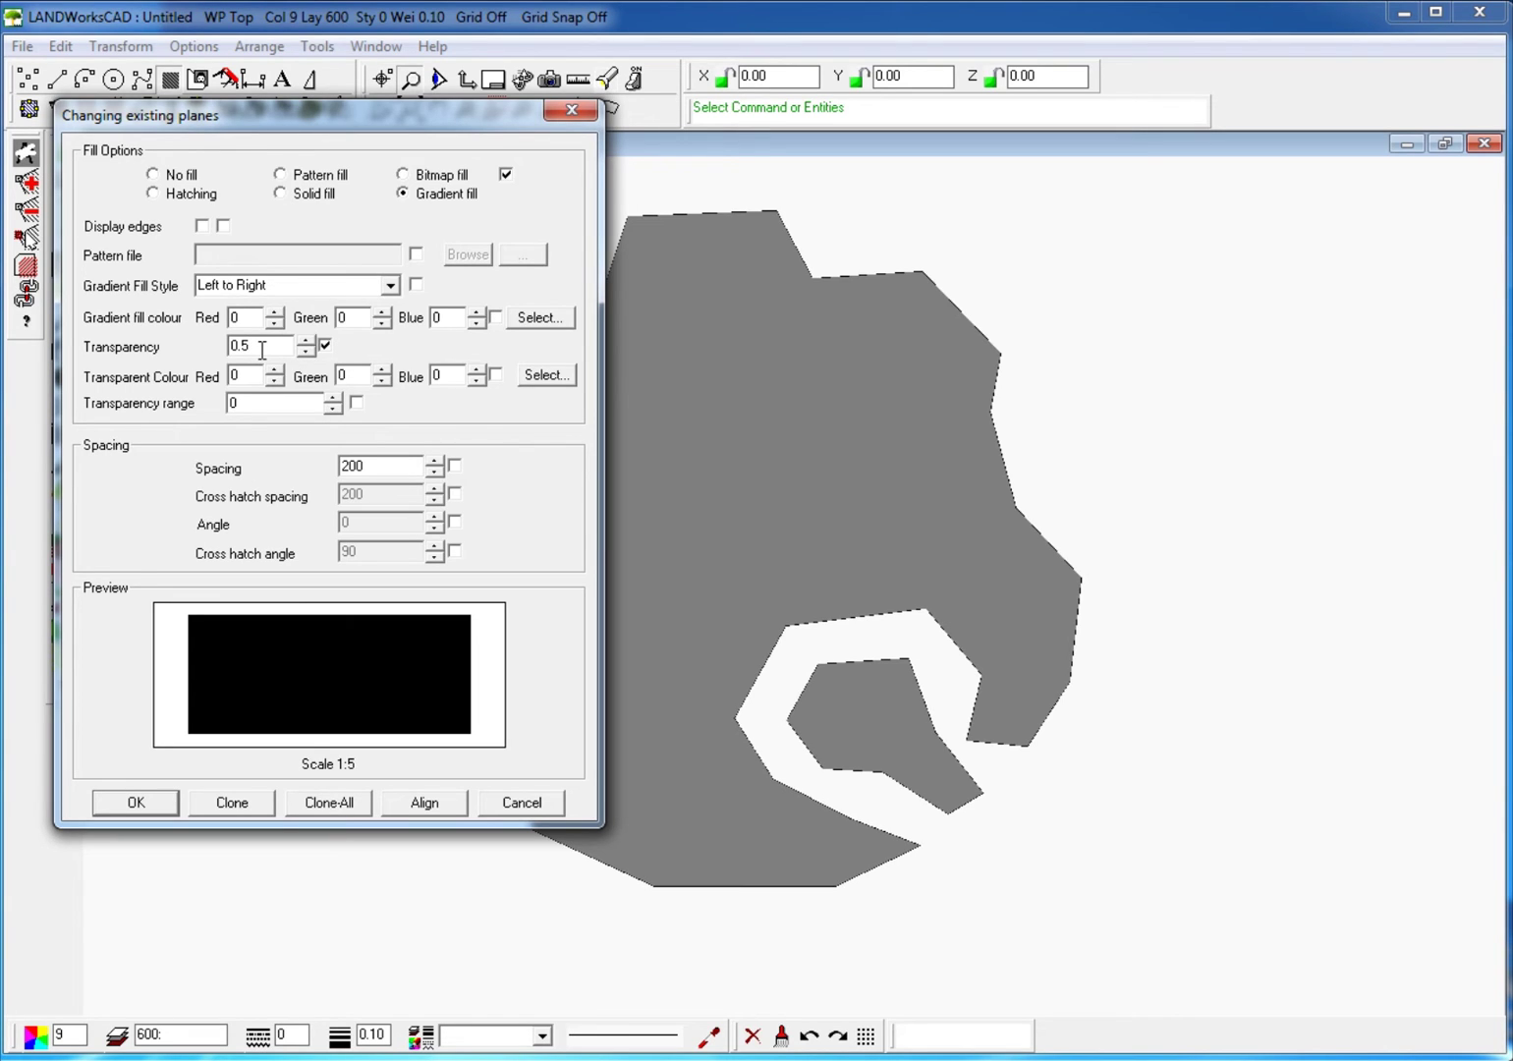
pyautogui.doubleClick(377, 469)
pyautogui.write('30')
pyautogui.click(136, 803)
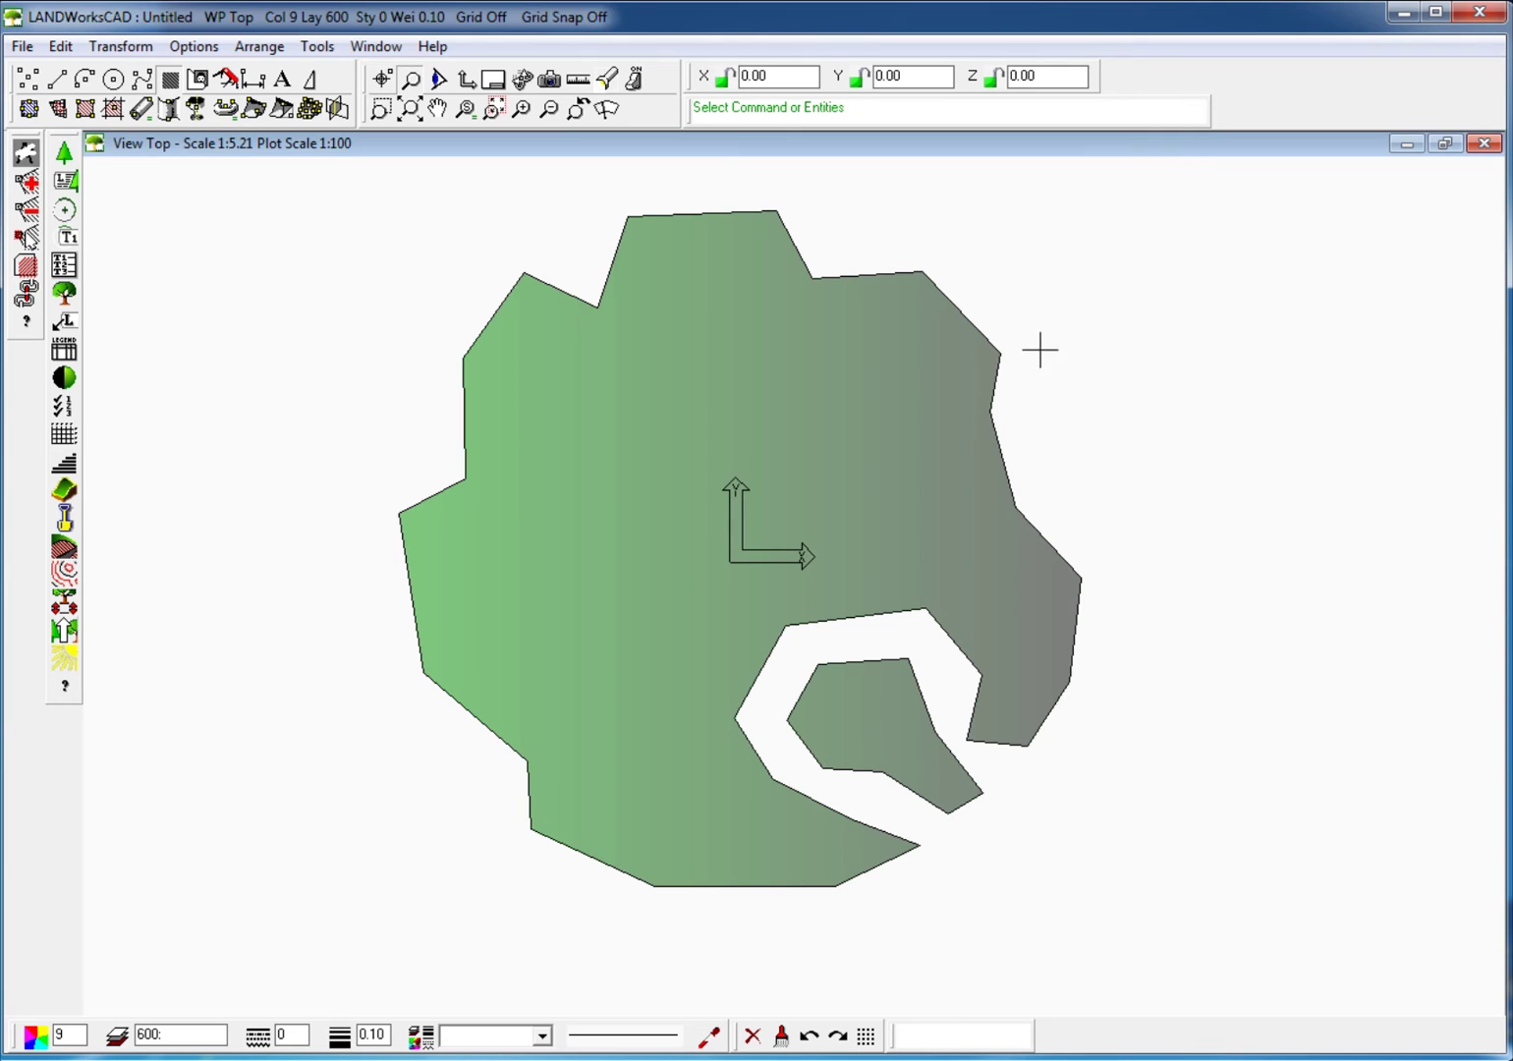
# - Realign the gradient to run diagonally from the top right toward the bottom left
pyautogui.doubleClick(595, 564)
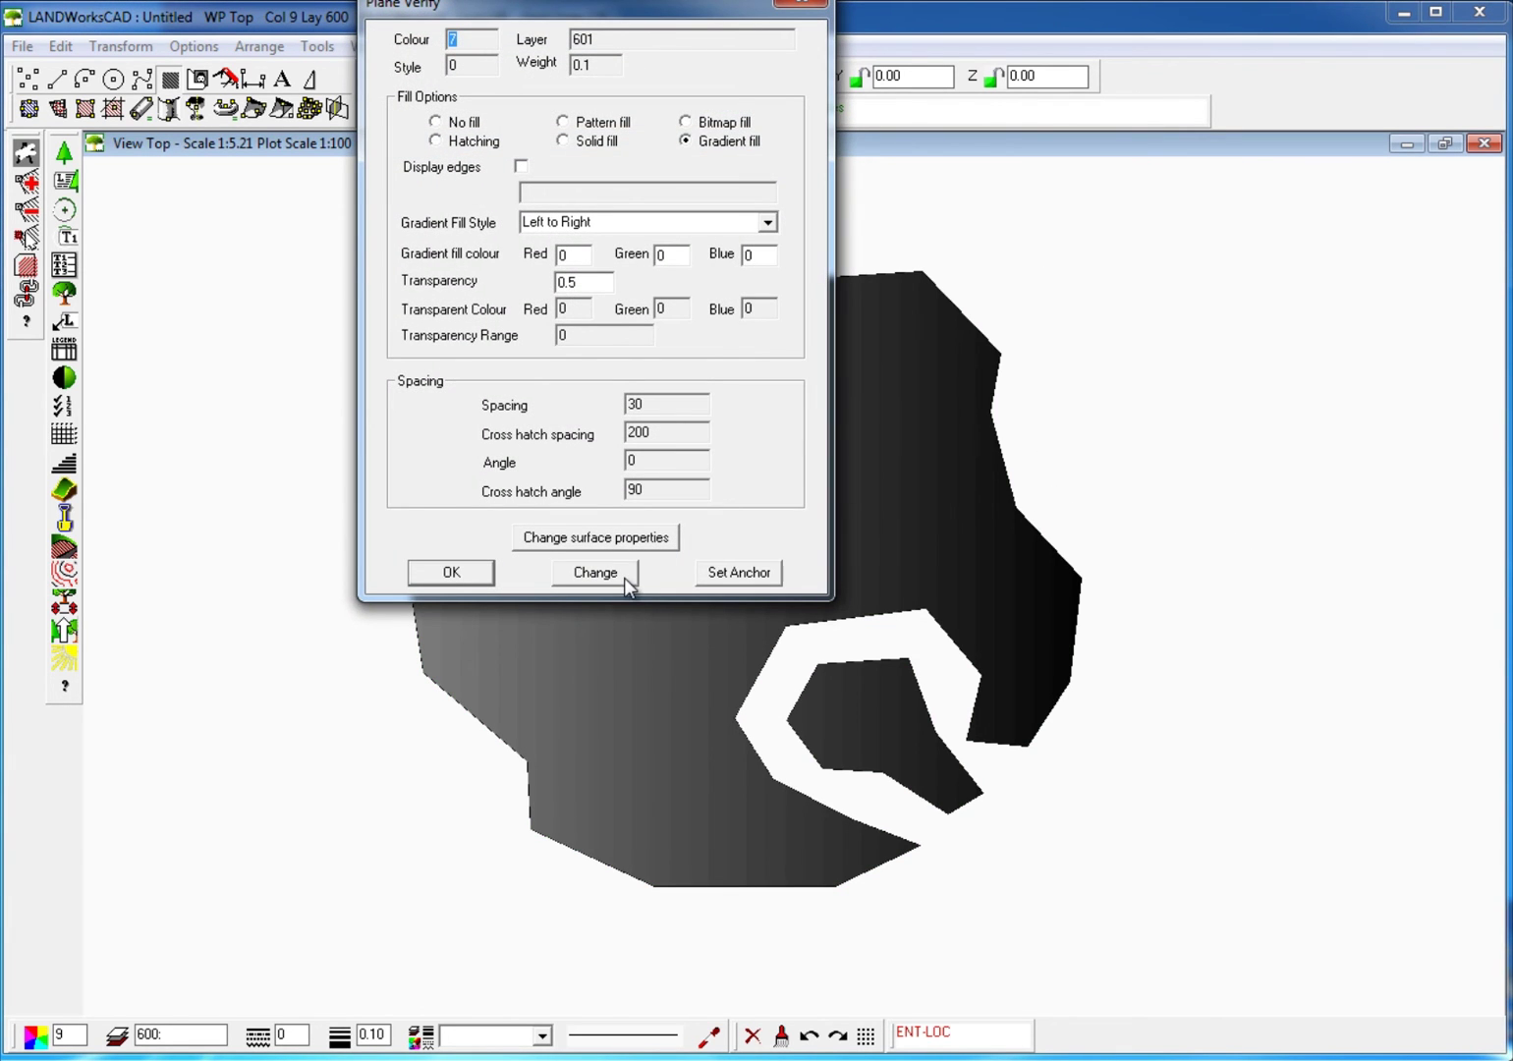
pyautogui.click(624, 577)
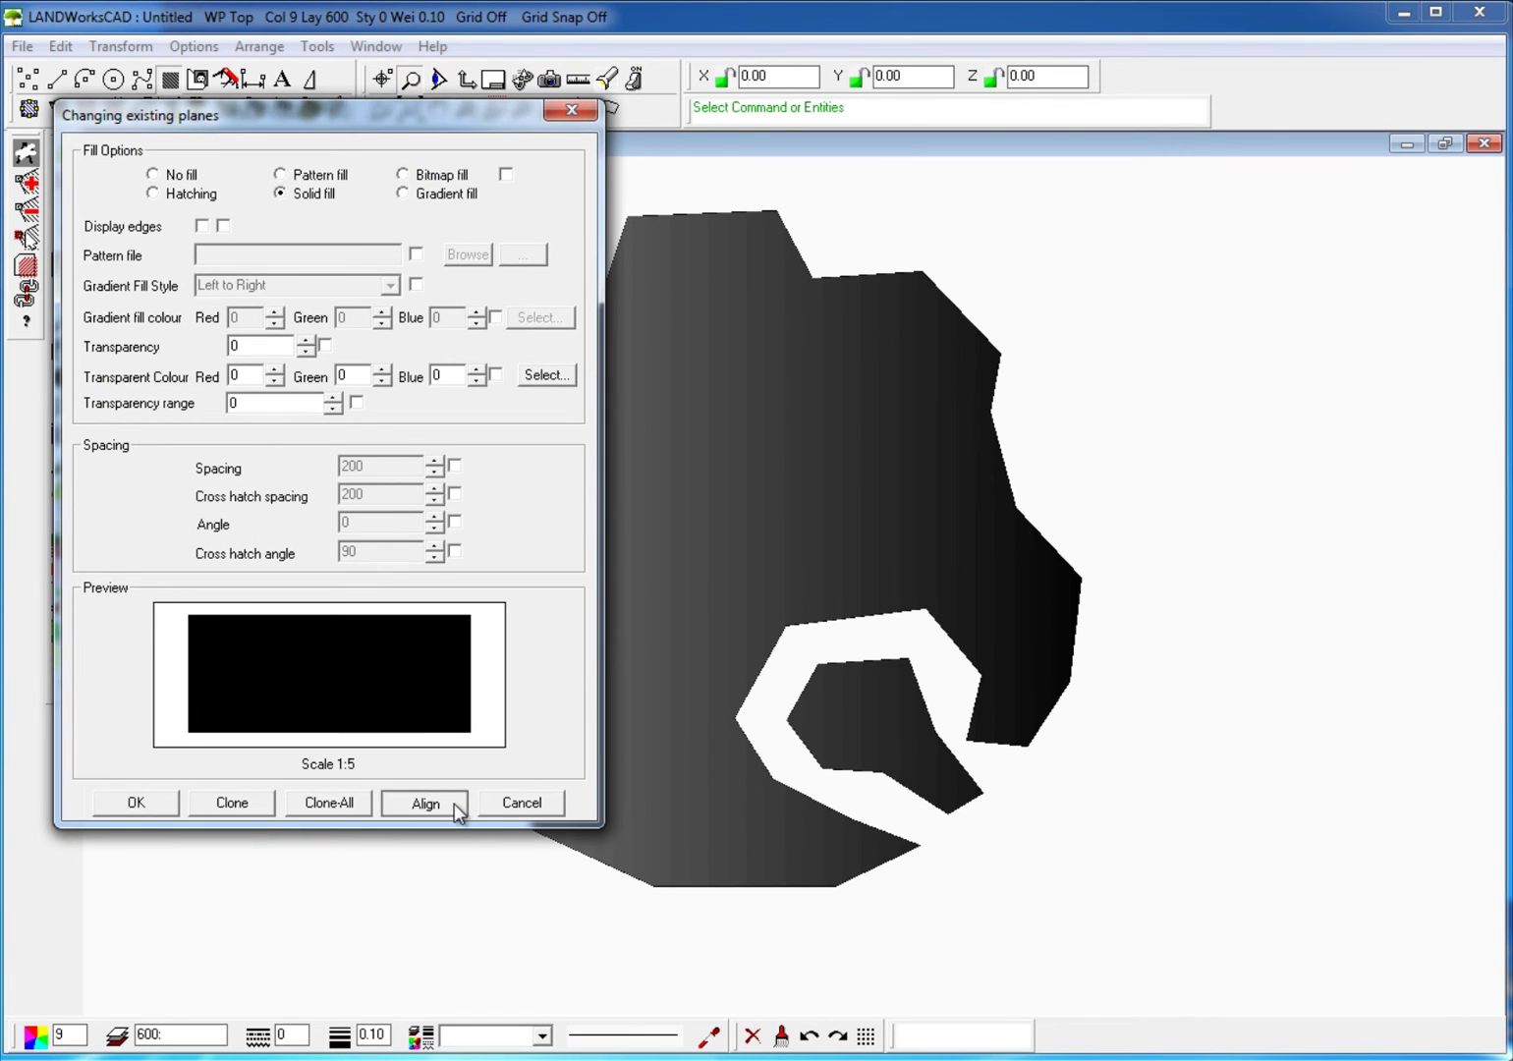
pyautogui.click(425, 803)
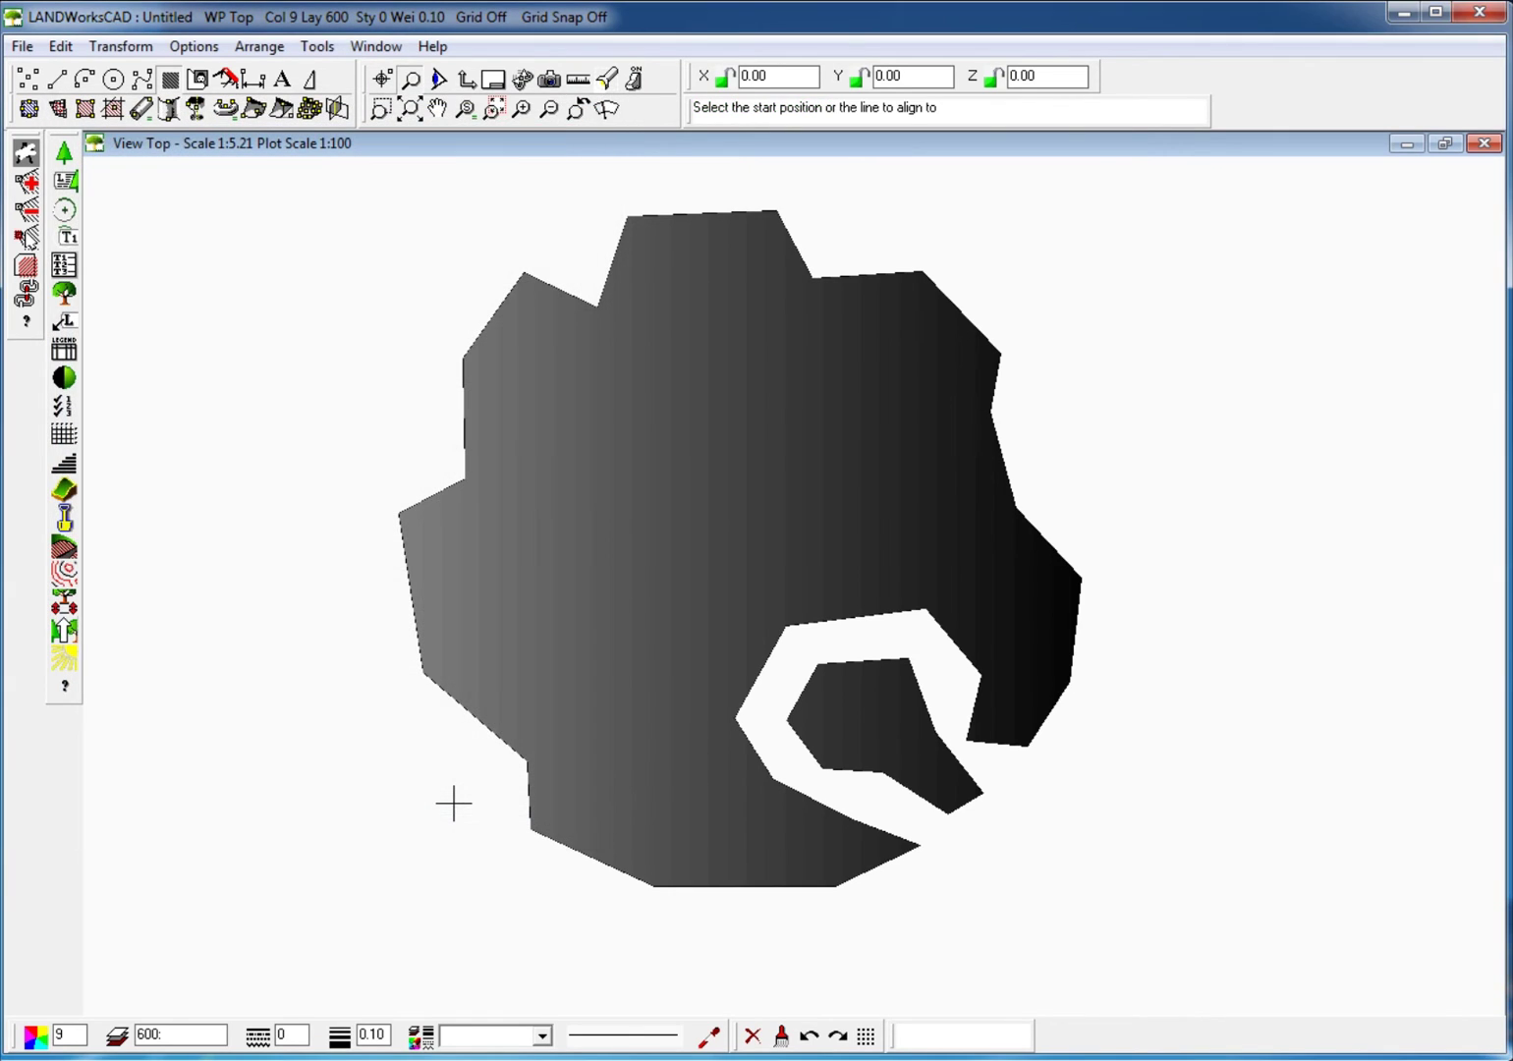
pyautogui.click(402, 787)
pyautogui.click(982, 222)
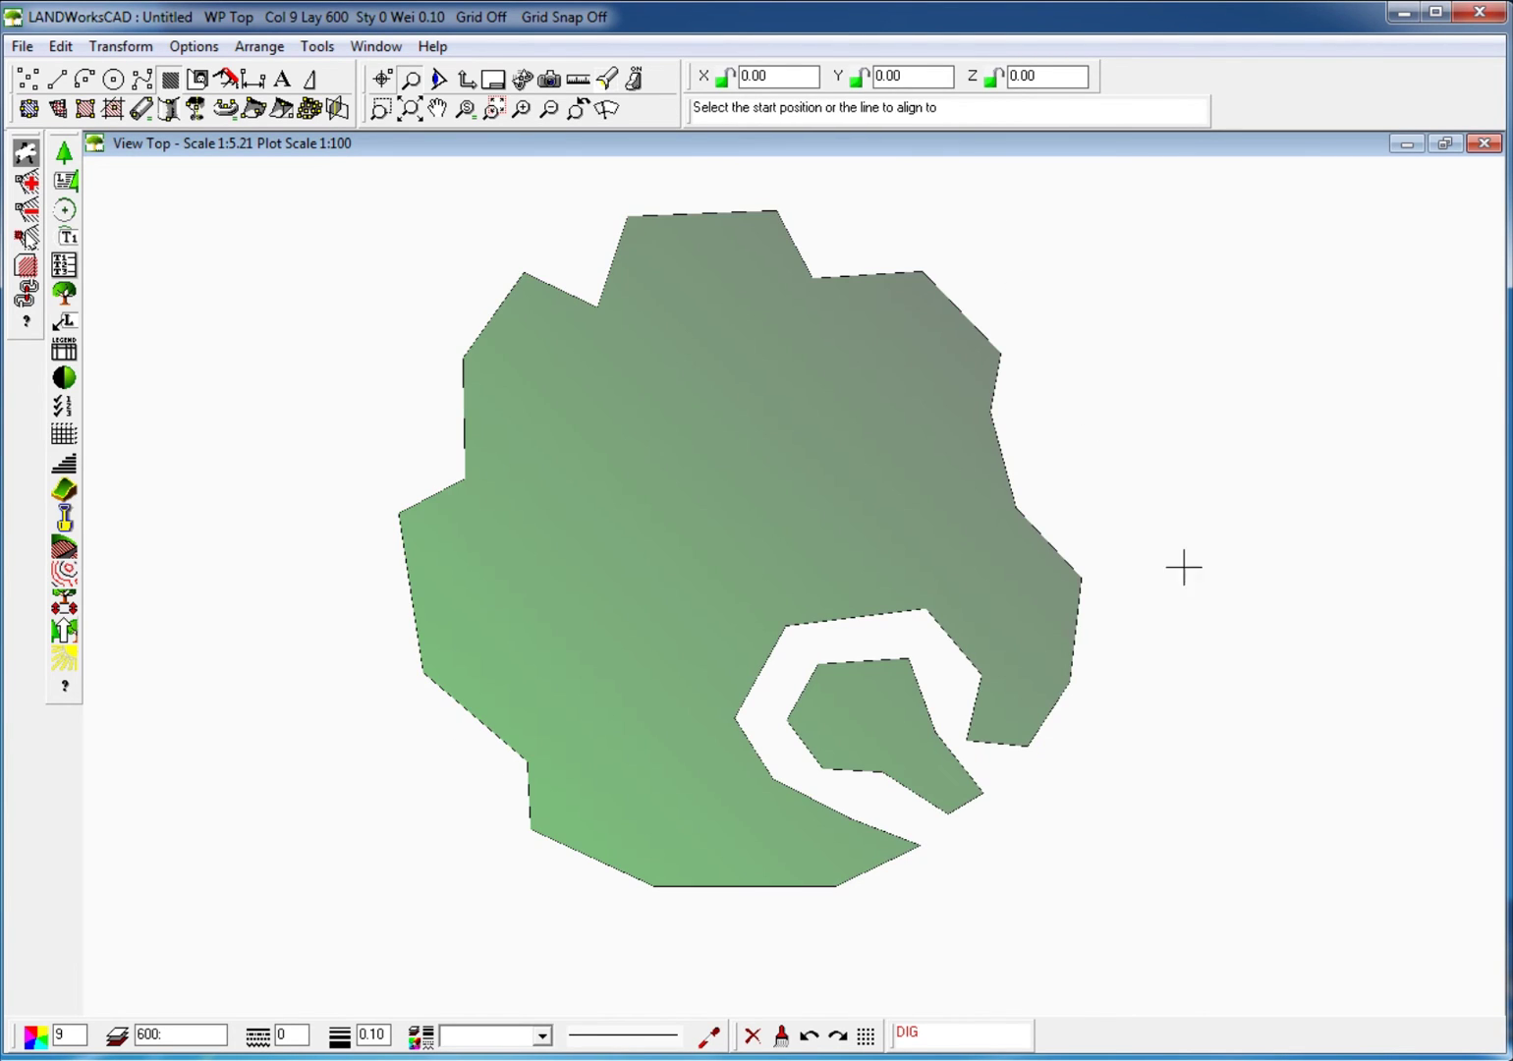
pyautogui.click(1111, 787)
pyautogui.click(449, 317)
pyautogui.click(1002, 262)
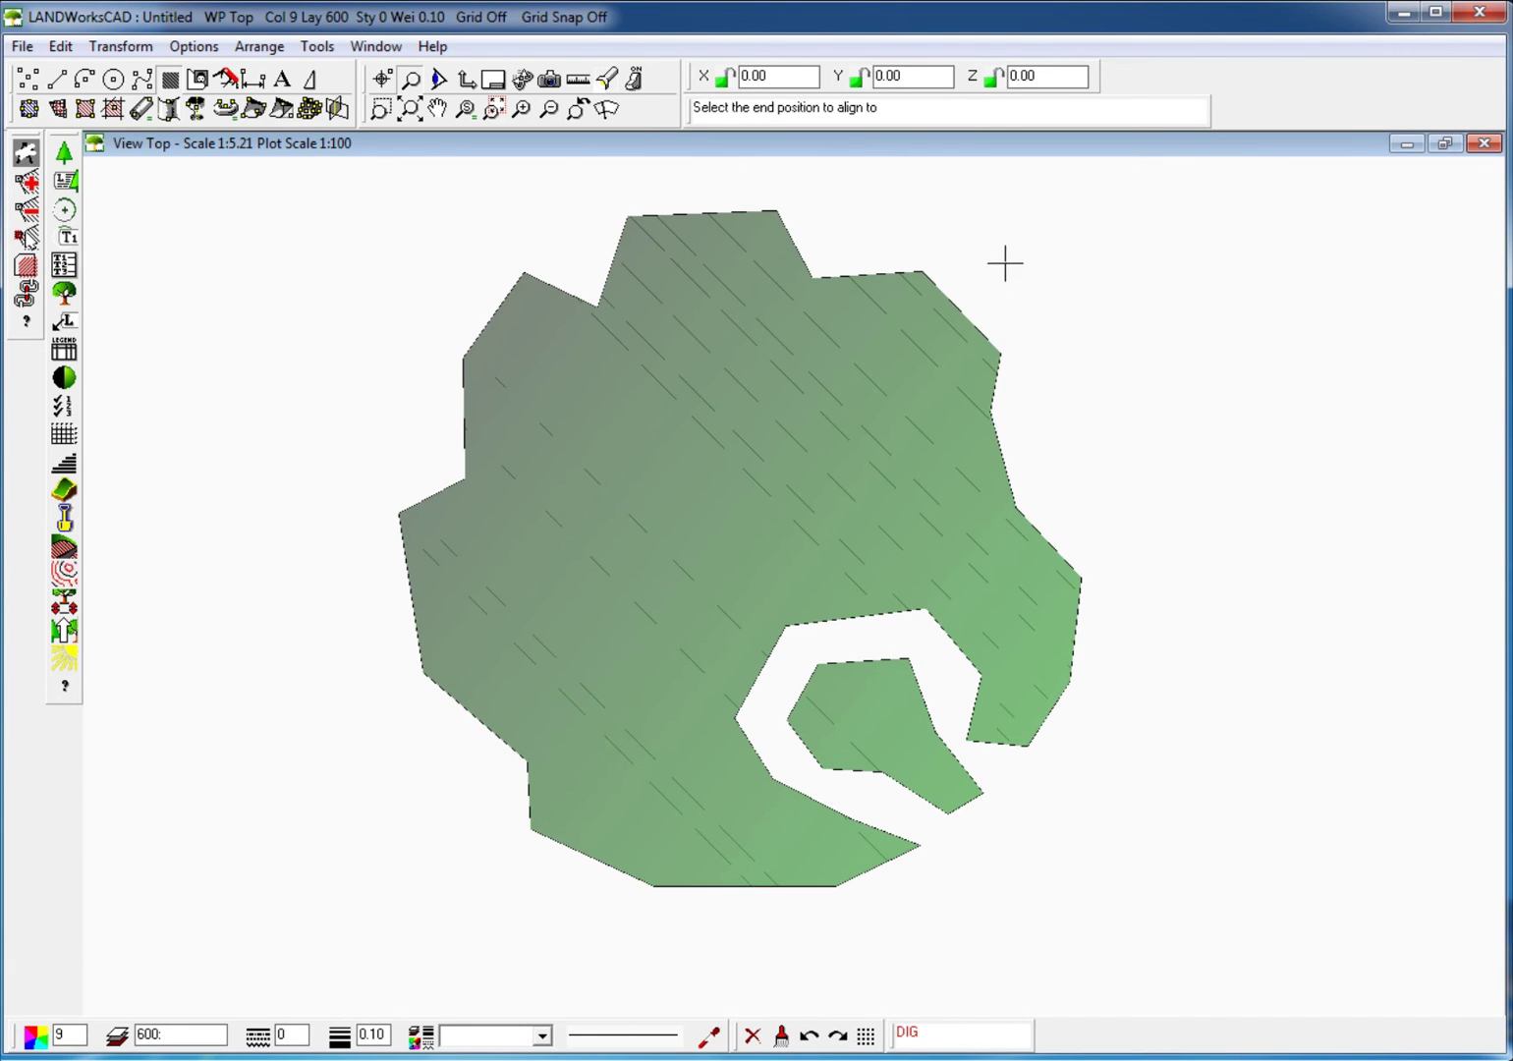
pyautogui.click(446, 823)
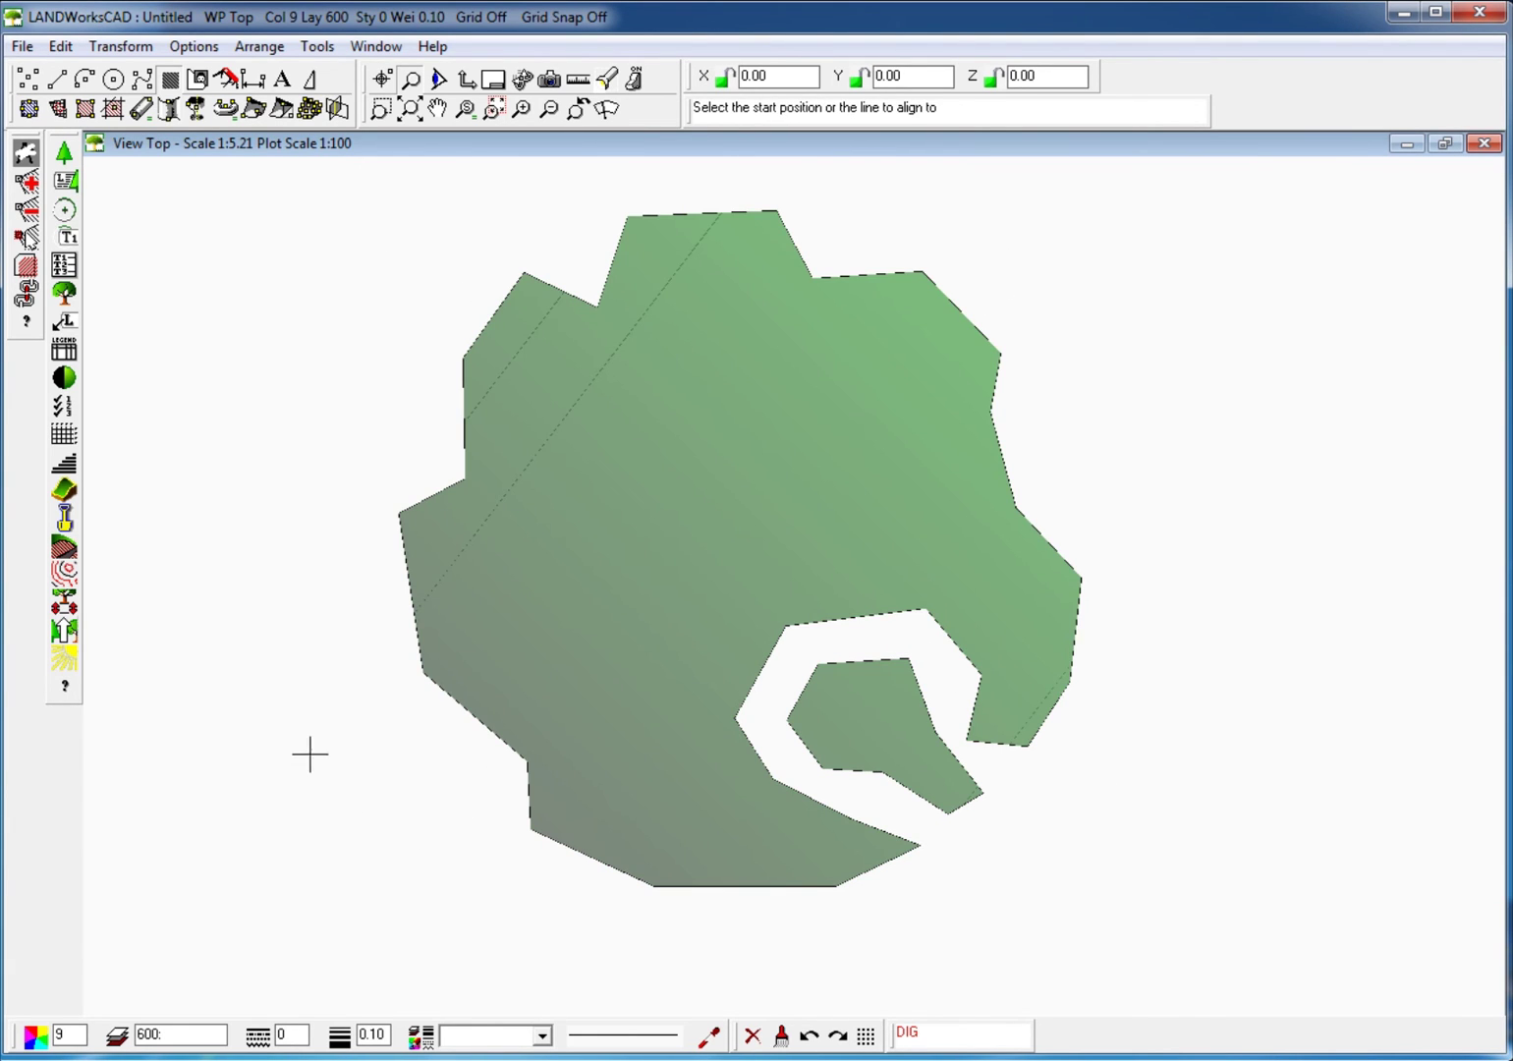
pyautogui.press('Escape')
pyautogui.scroll(-1, 389, 867)
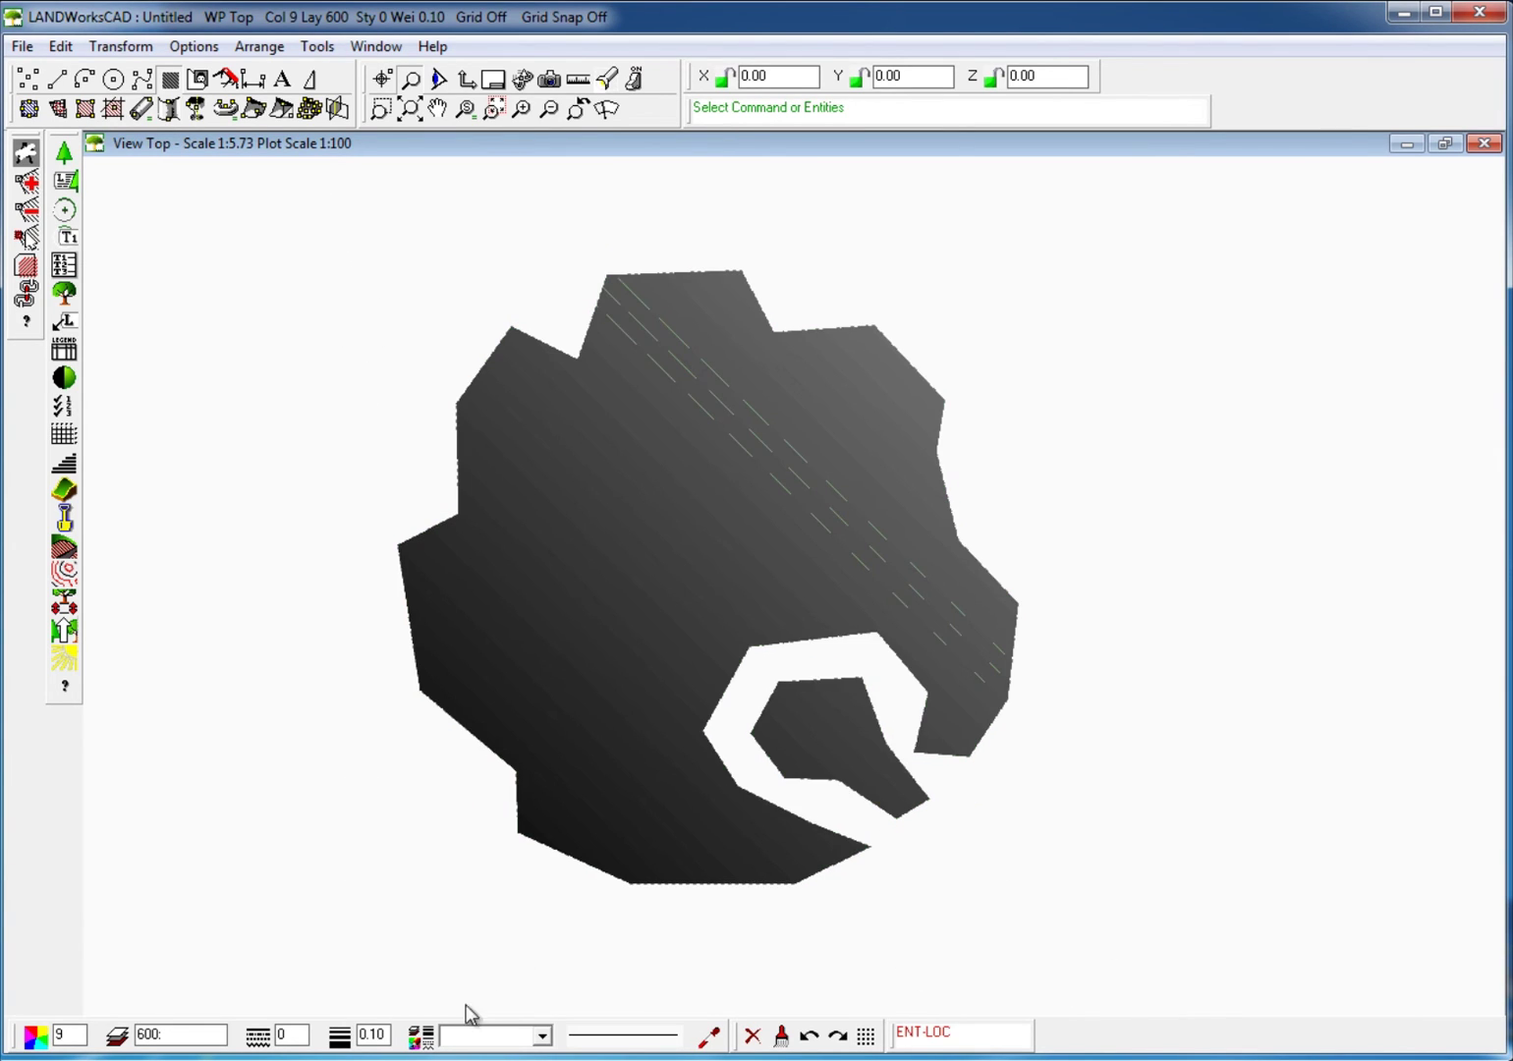
# - Set the plant shape's outline to line weight 1.00
pyautogui.click(339, 1034)
pyautogui.click(245, 1004)
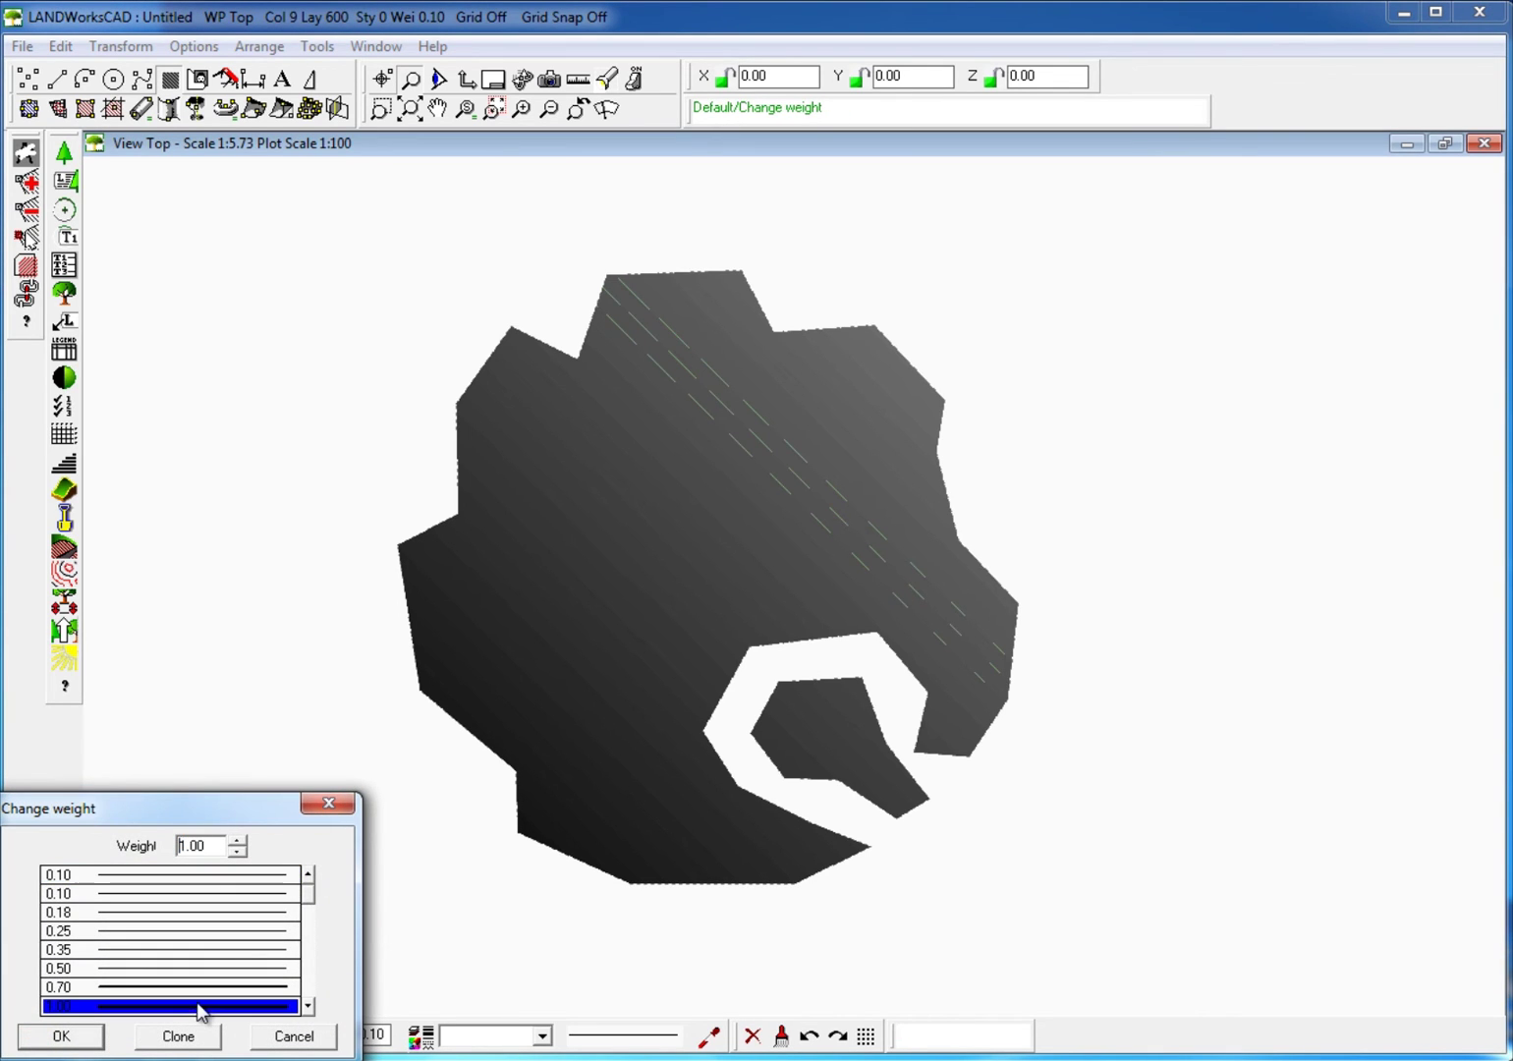
pyautogui.click(61, 1035)
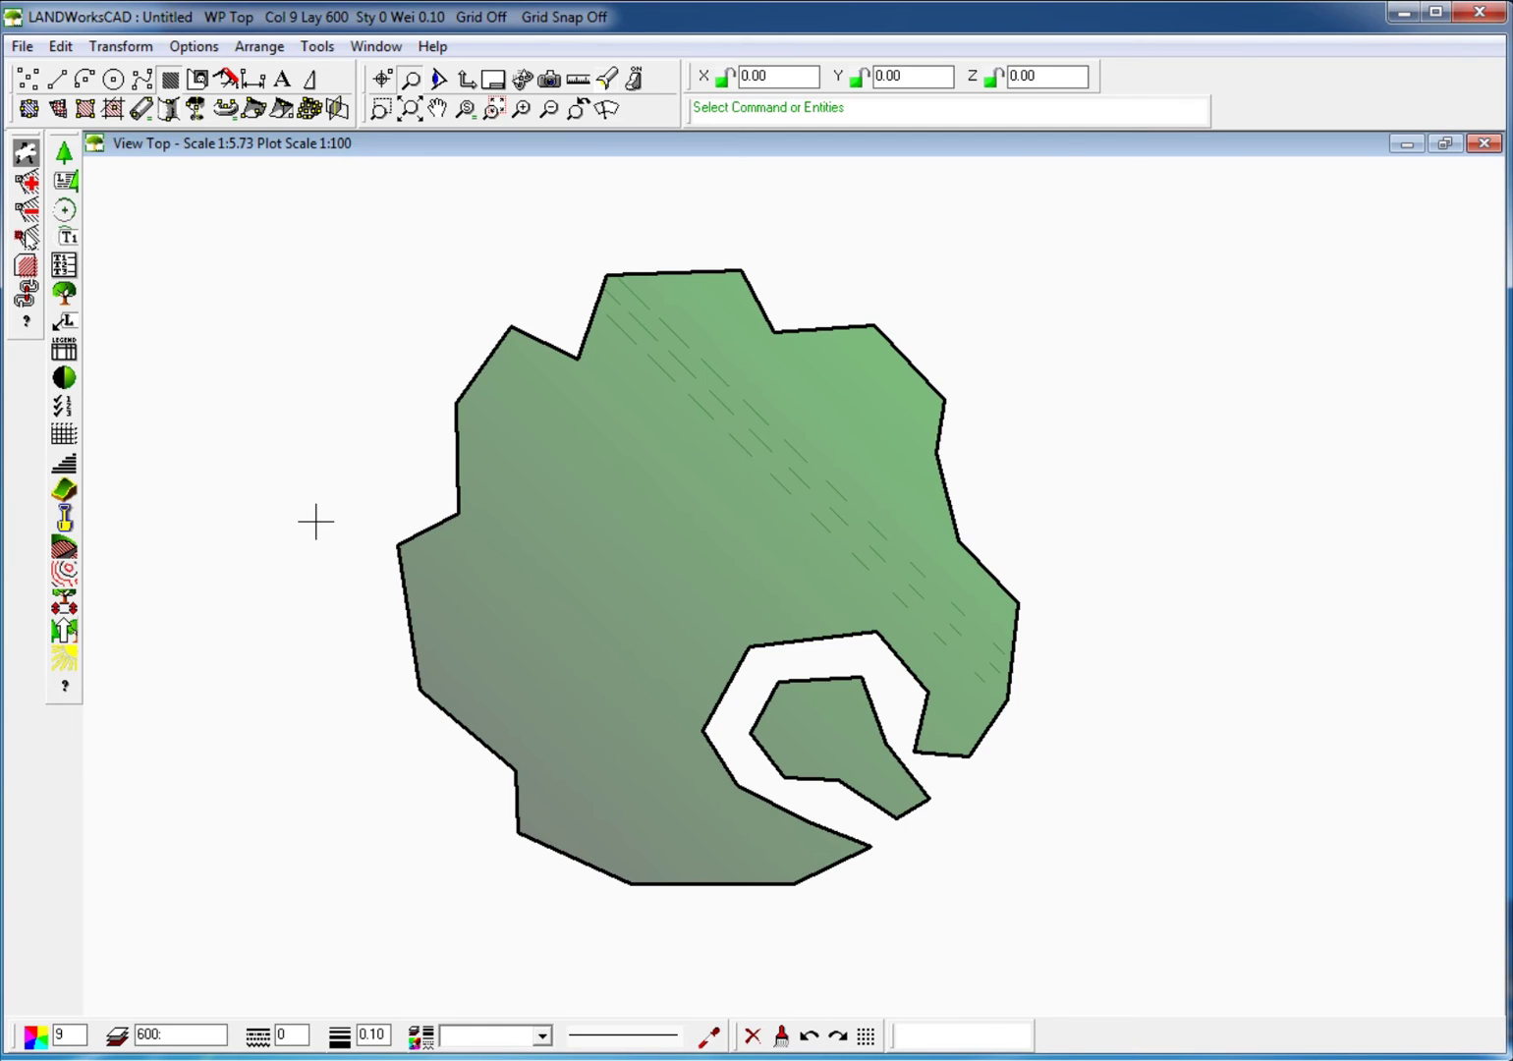
pyautogui.click(30, 83)
# - Place one reference point at the centre of the green plant shape
pyautogui.click(31, 108)
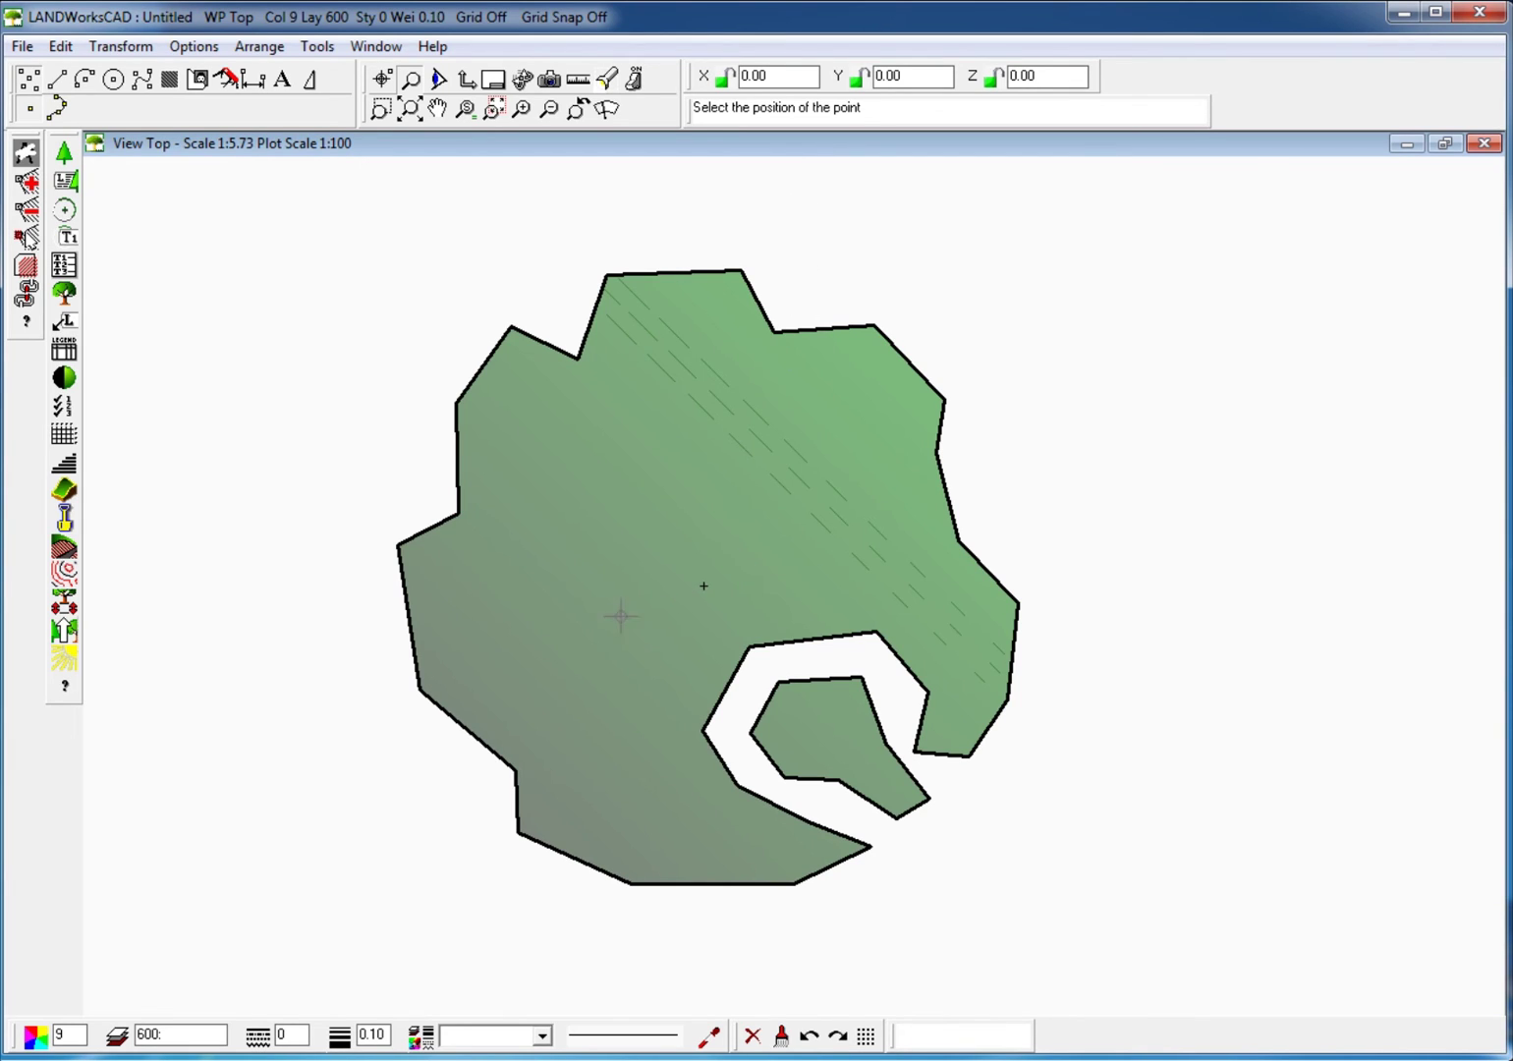
pyautogui.press('Escape')
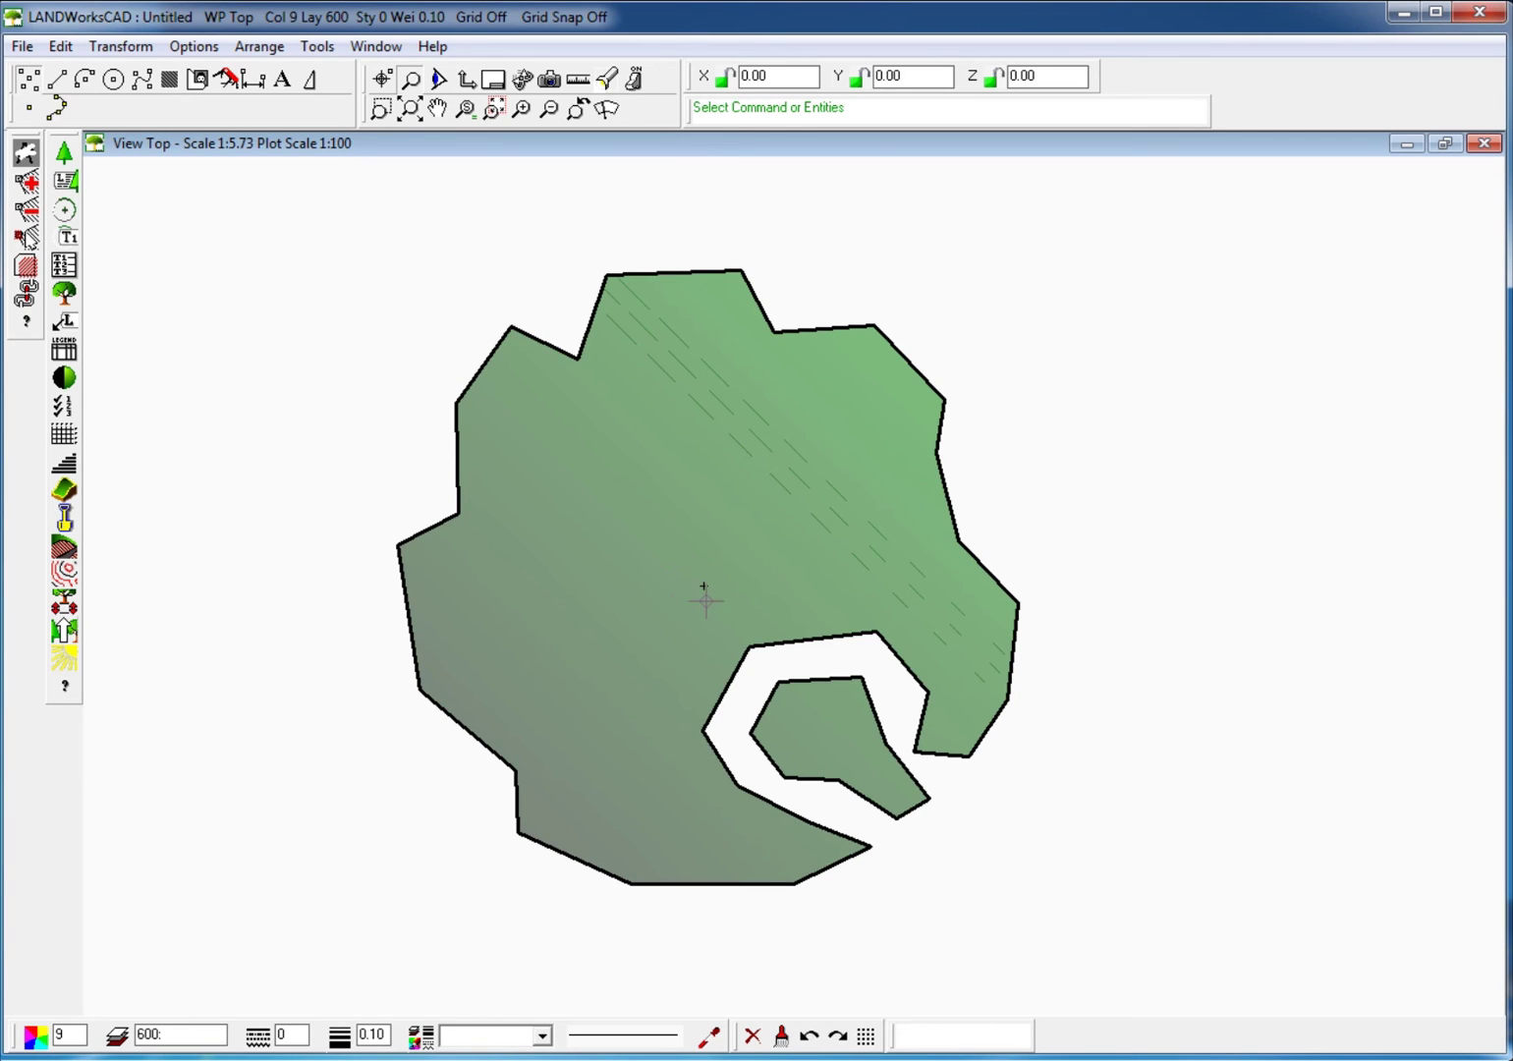
pyautogui.scroll(-1, 875, 756)
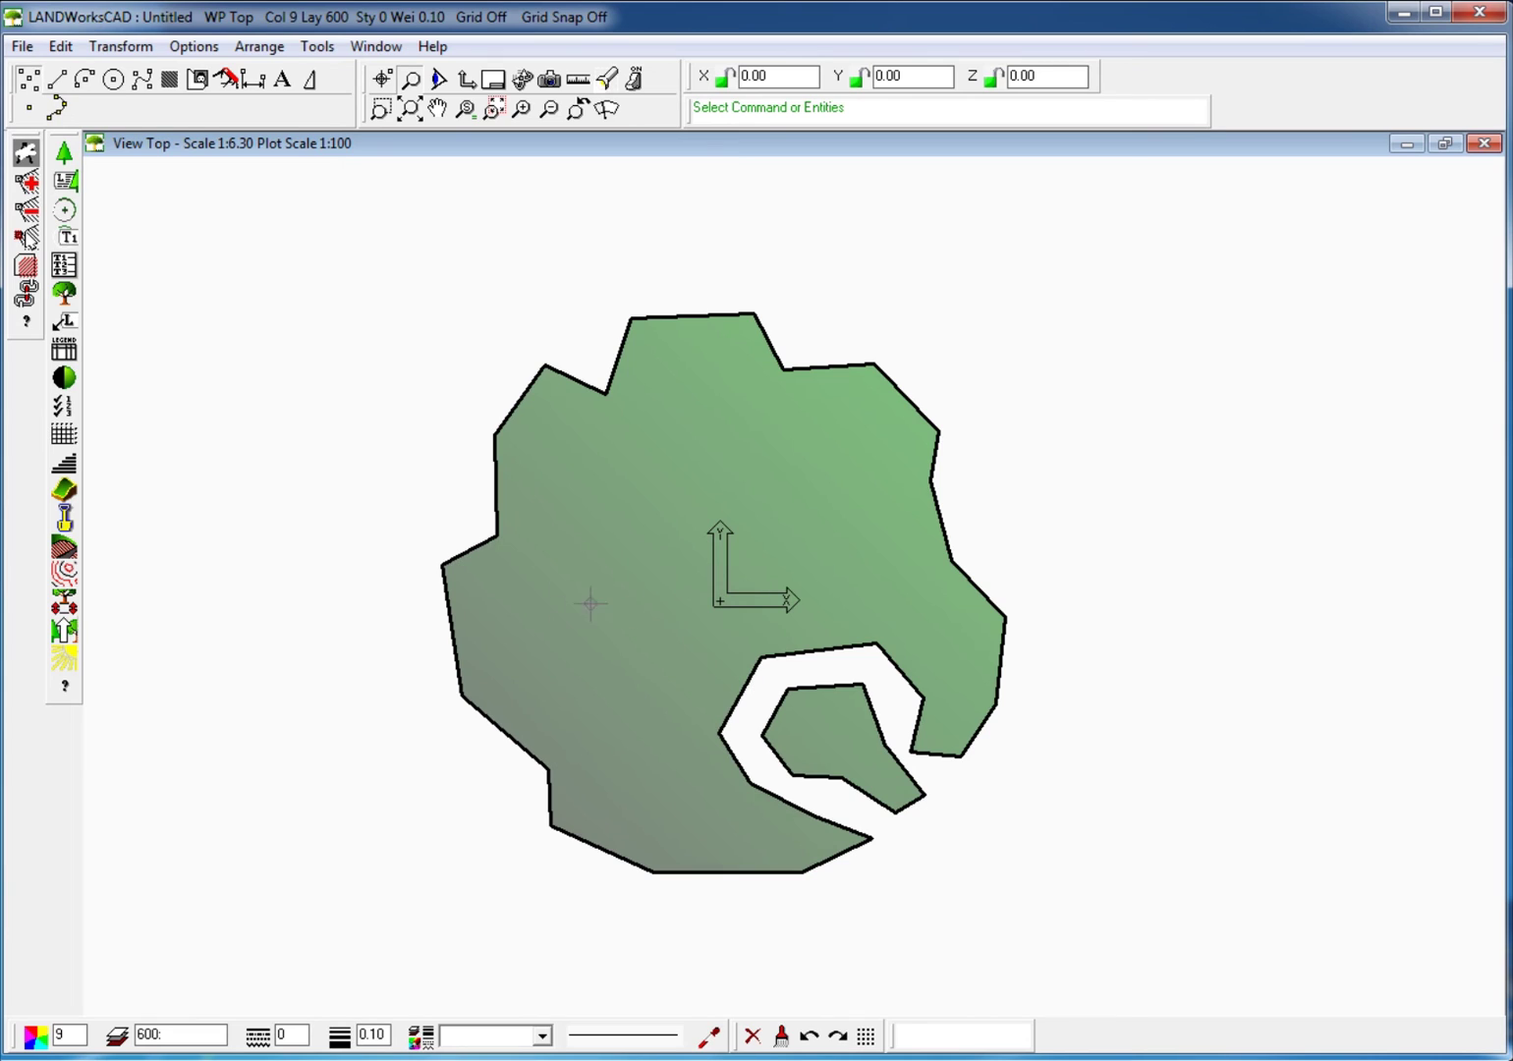
# - Save the drawing as my-plant-green.cad inside the Figures\Plants folder
pyautogui.click(22, 46)
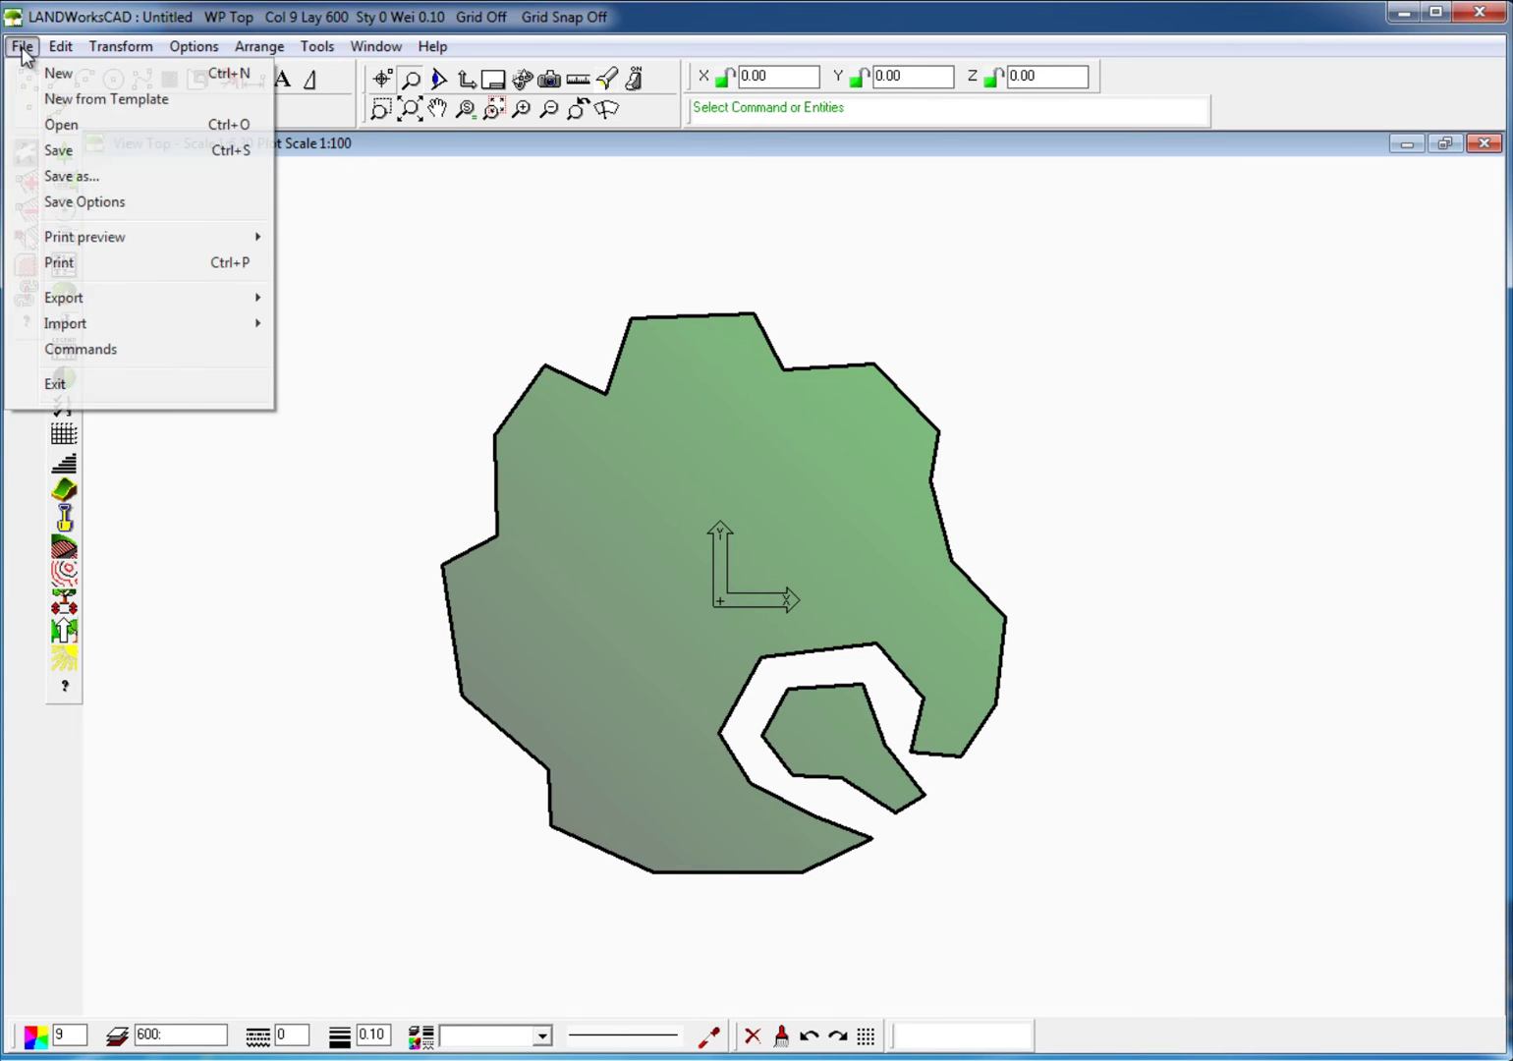
pyautogui.moveTo(60, 46)
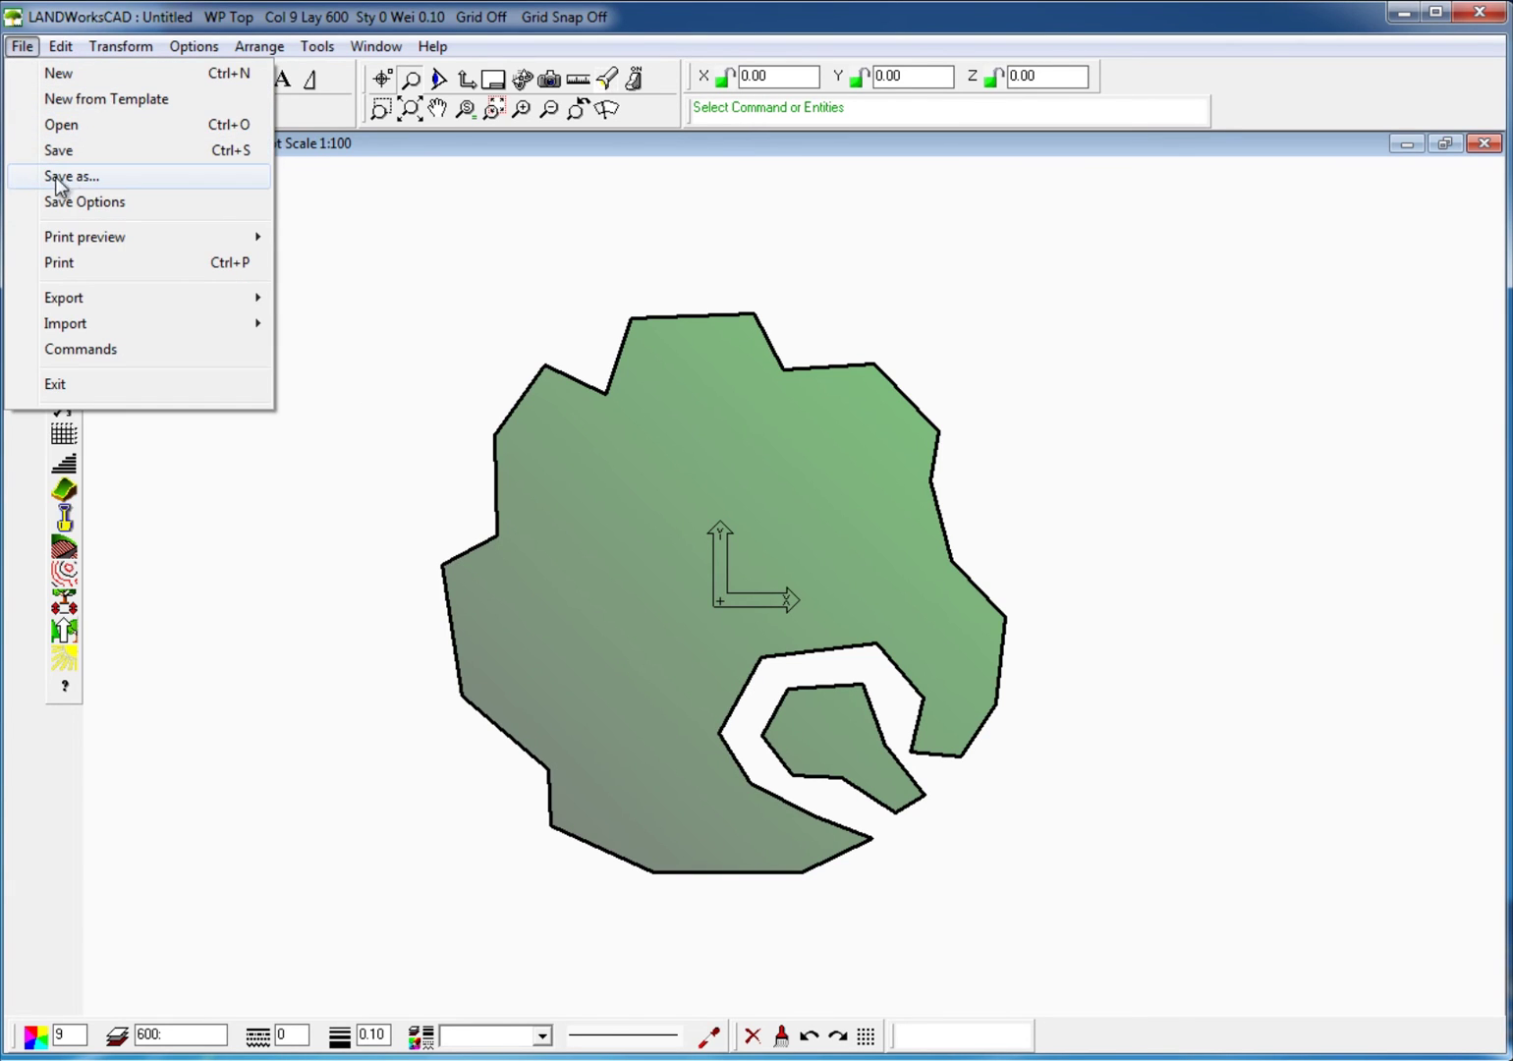
pyautogui.click(76, 180)
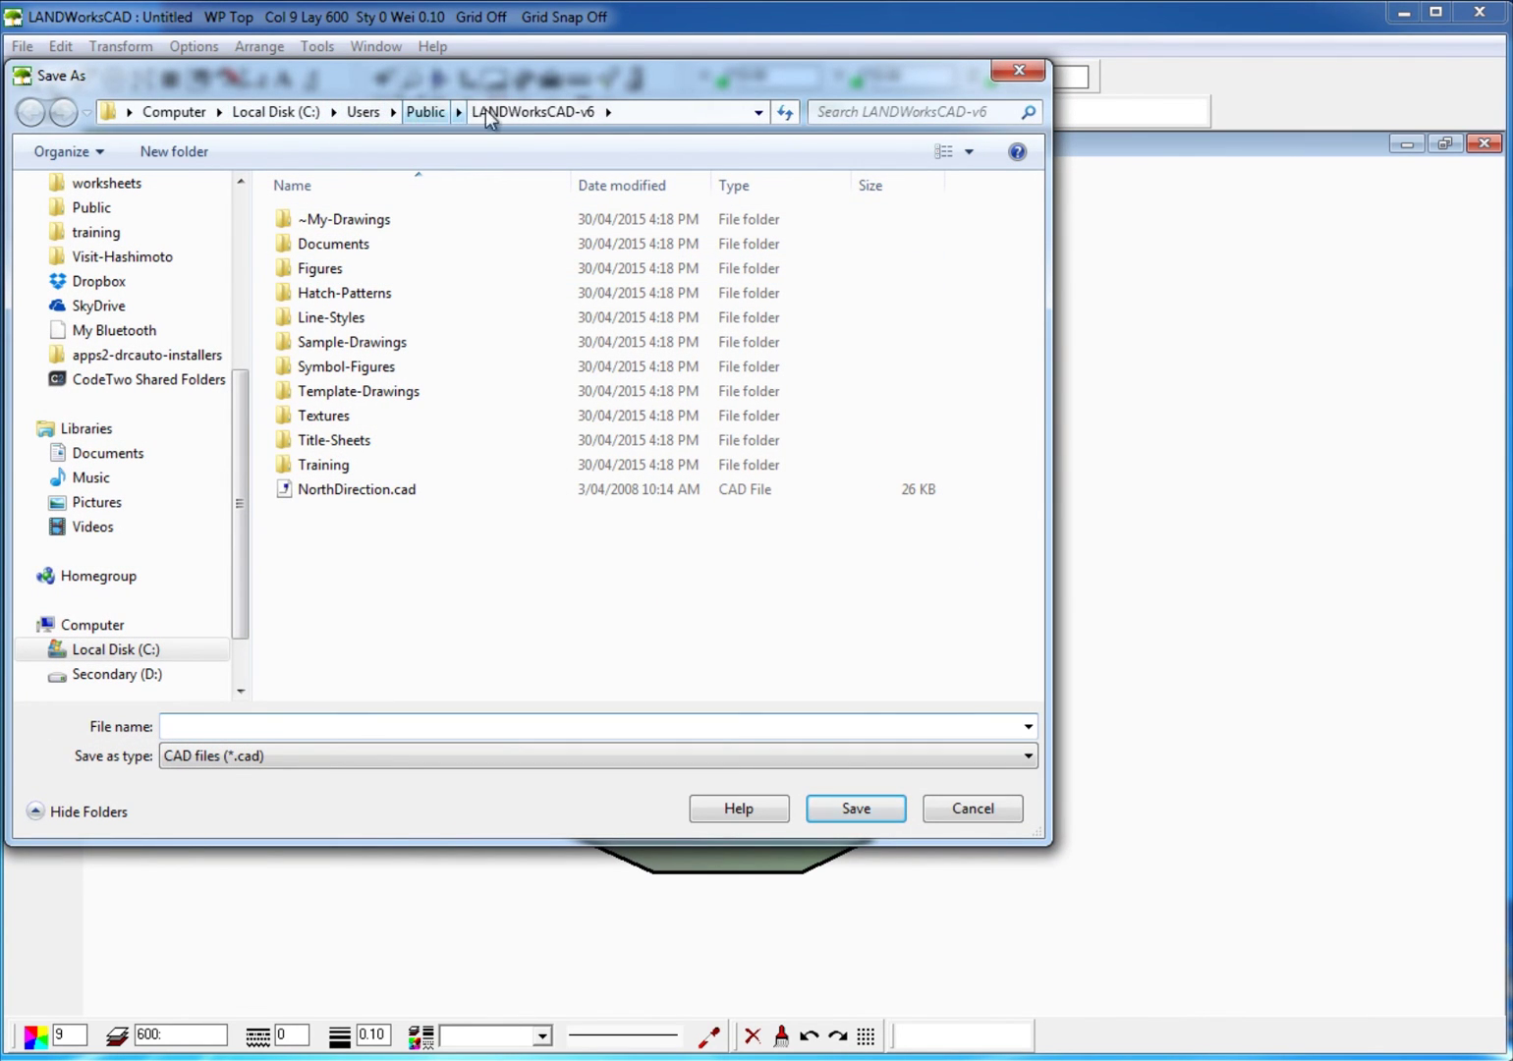
pyautogui.doubleClick(333, 273)
pyautogui.doubleClick(337, 414)
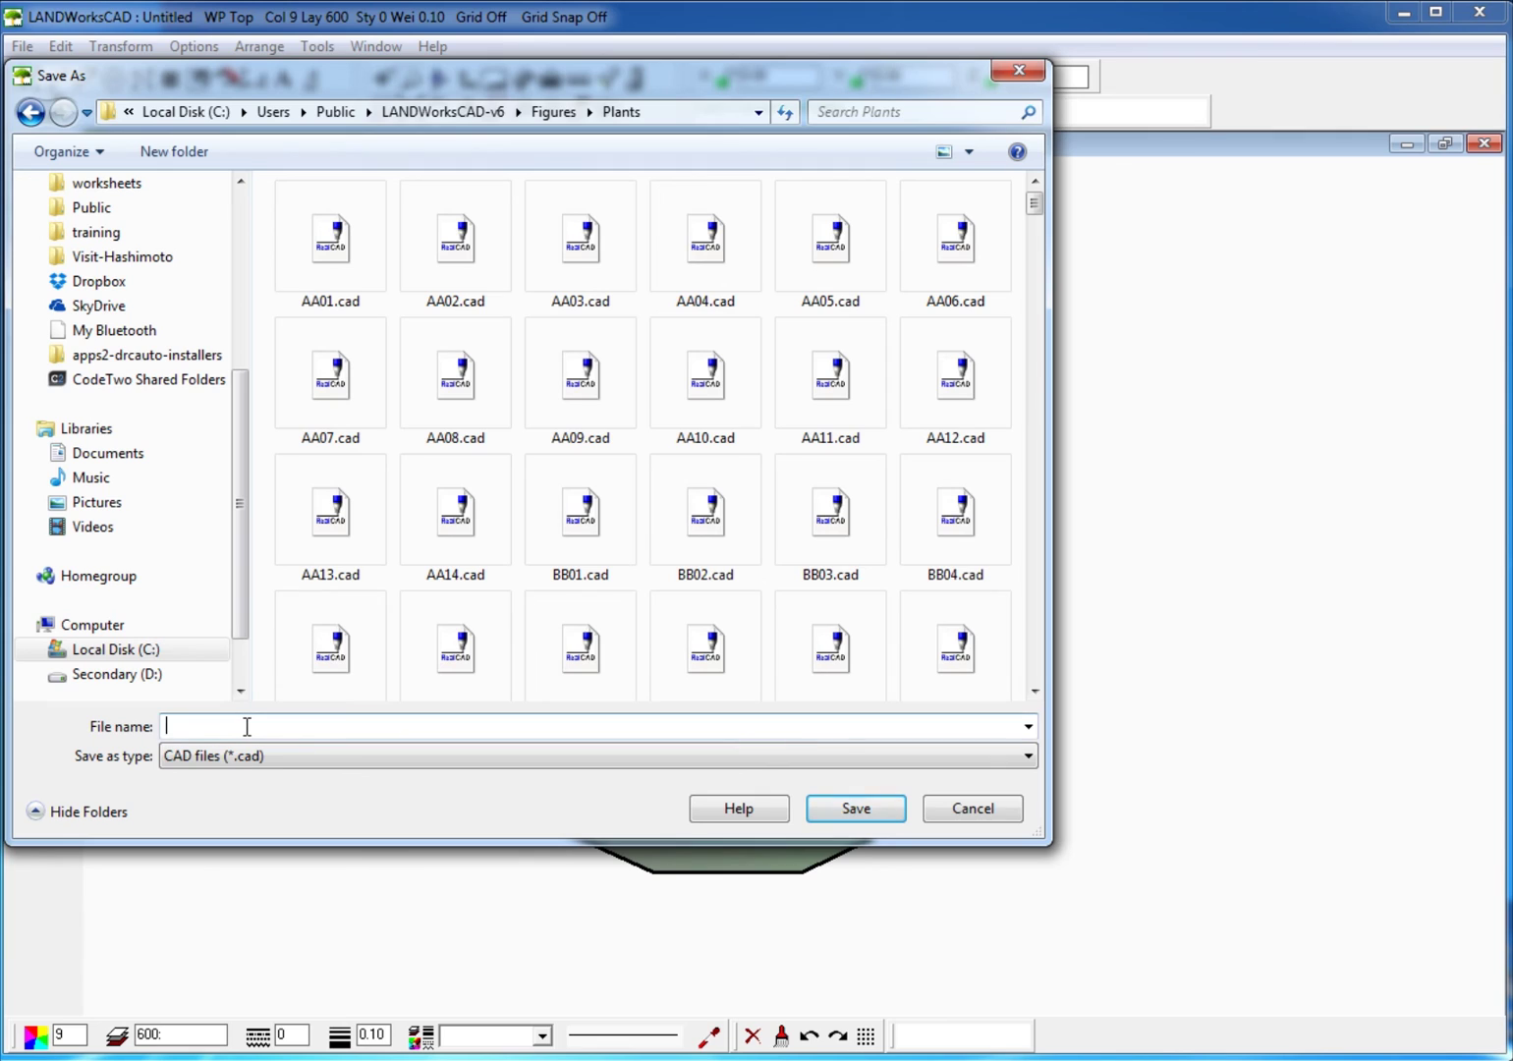
pyautogui.write('my-plant-green')
pyautogui.click(856, 808)
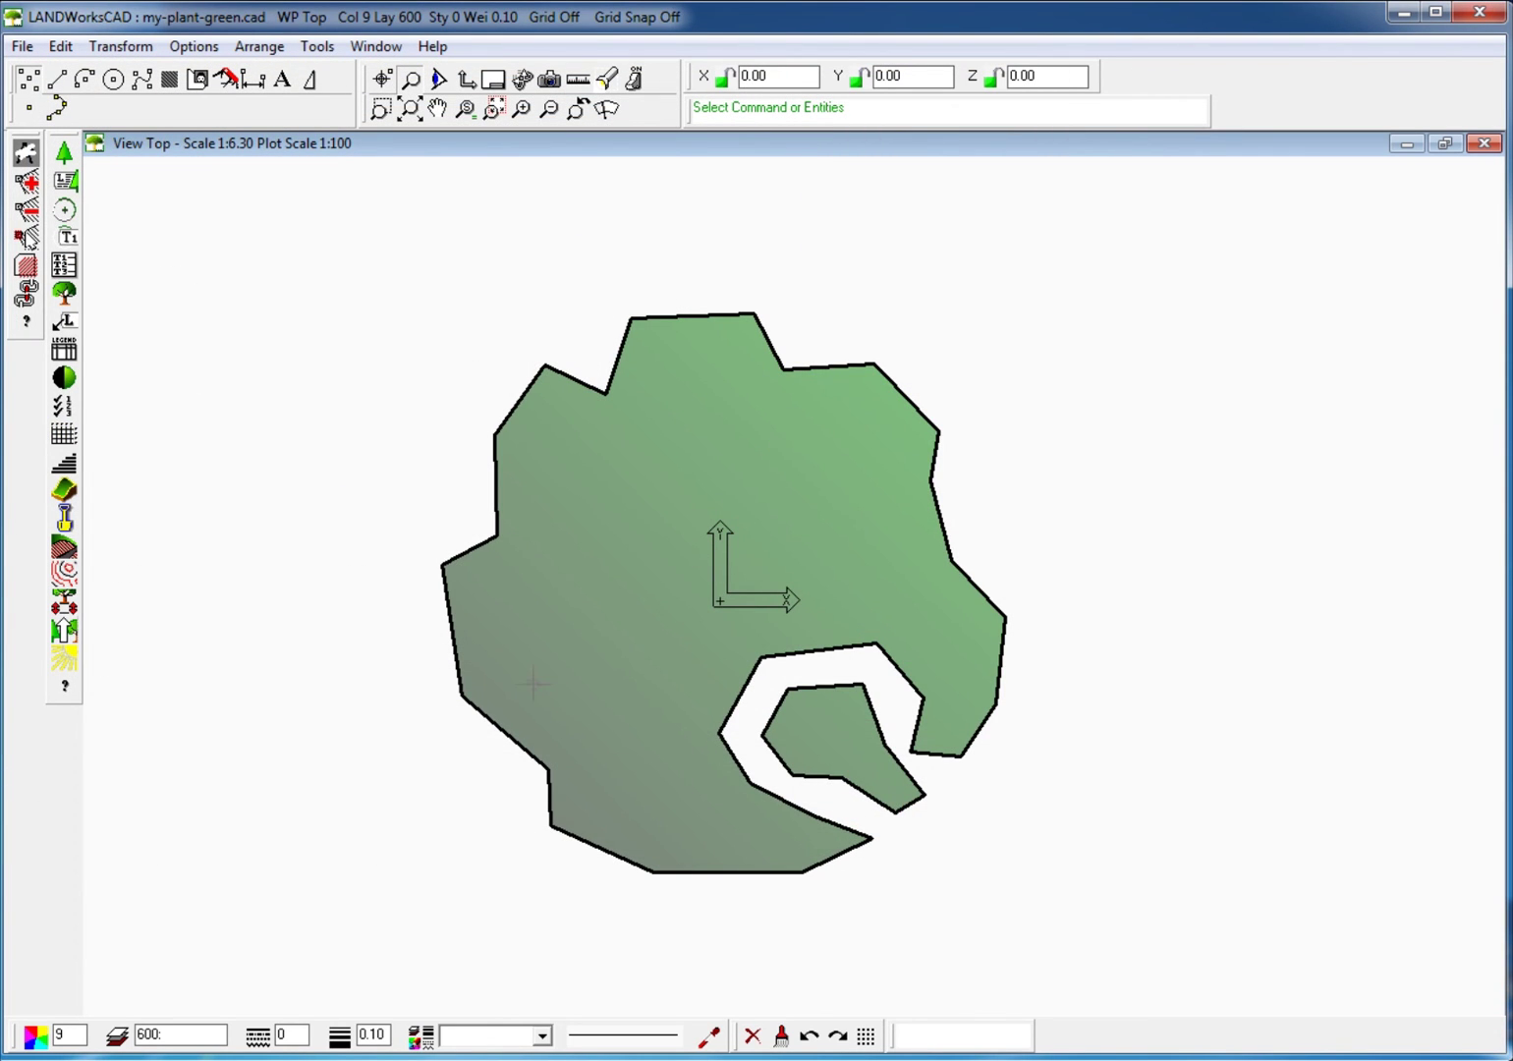
# - Change the plant shape's gradient fill colour to yellow
pyautogui.click(650, 522)
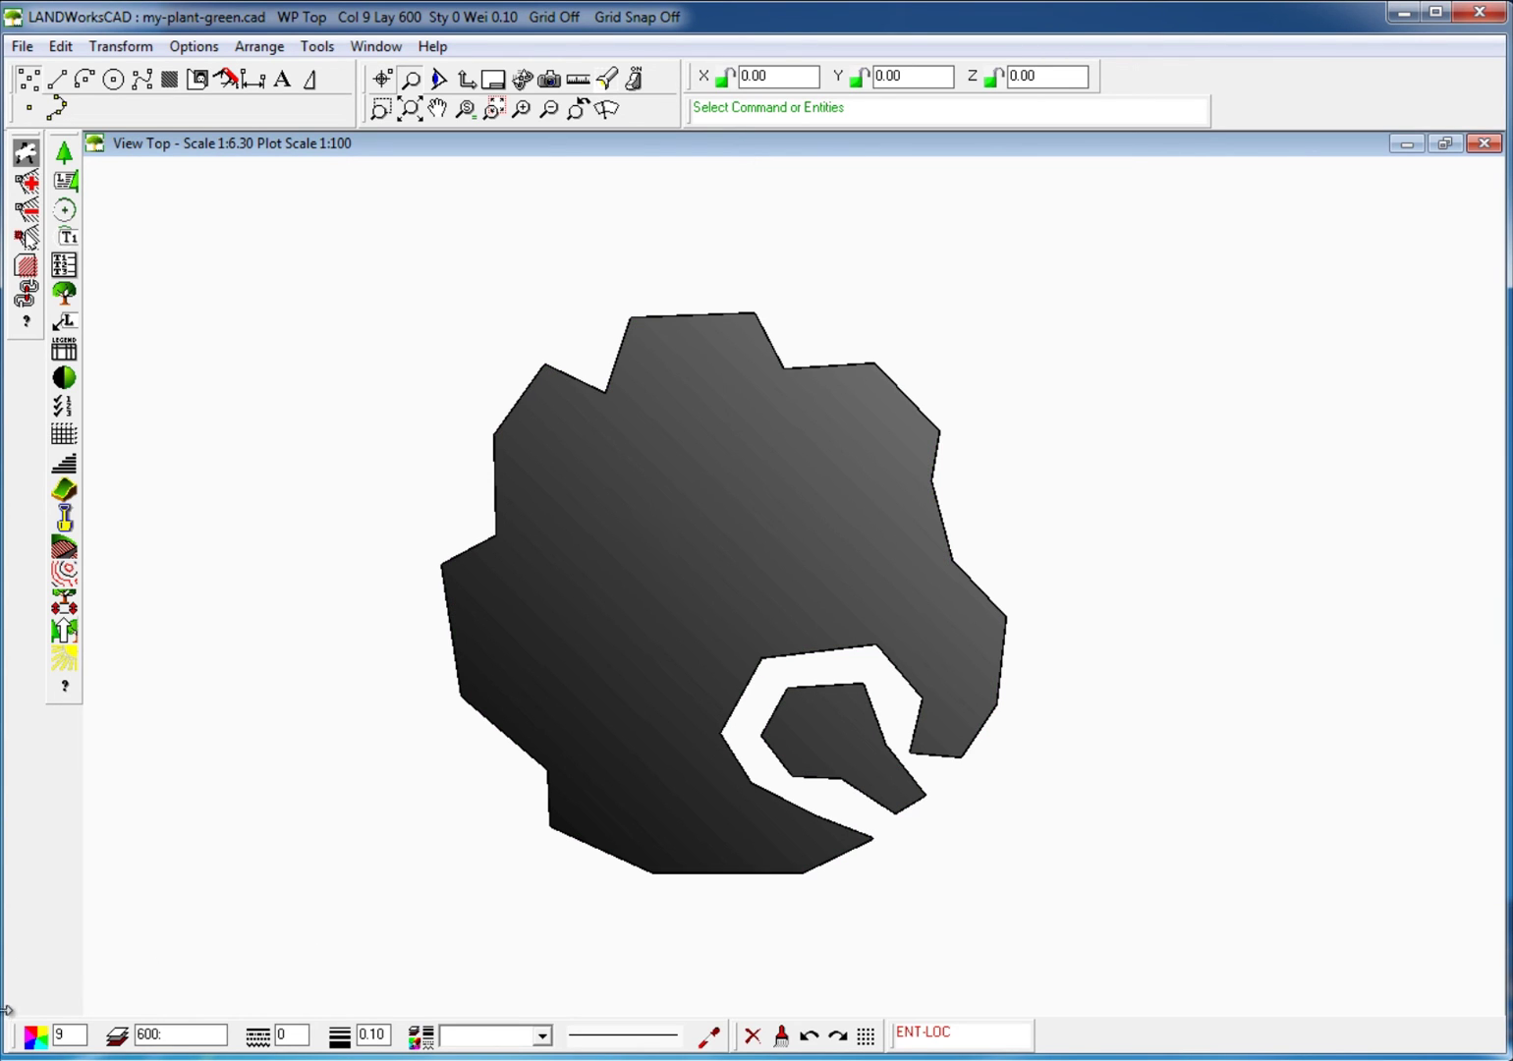
pyautogui.click(35, 1035)
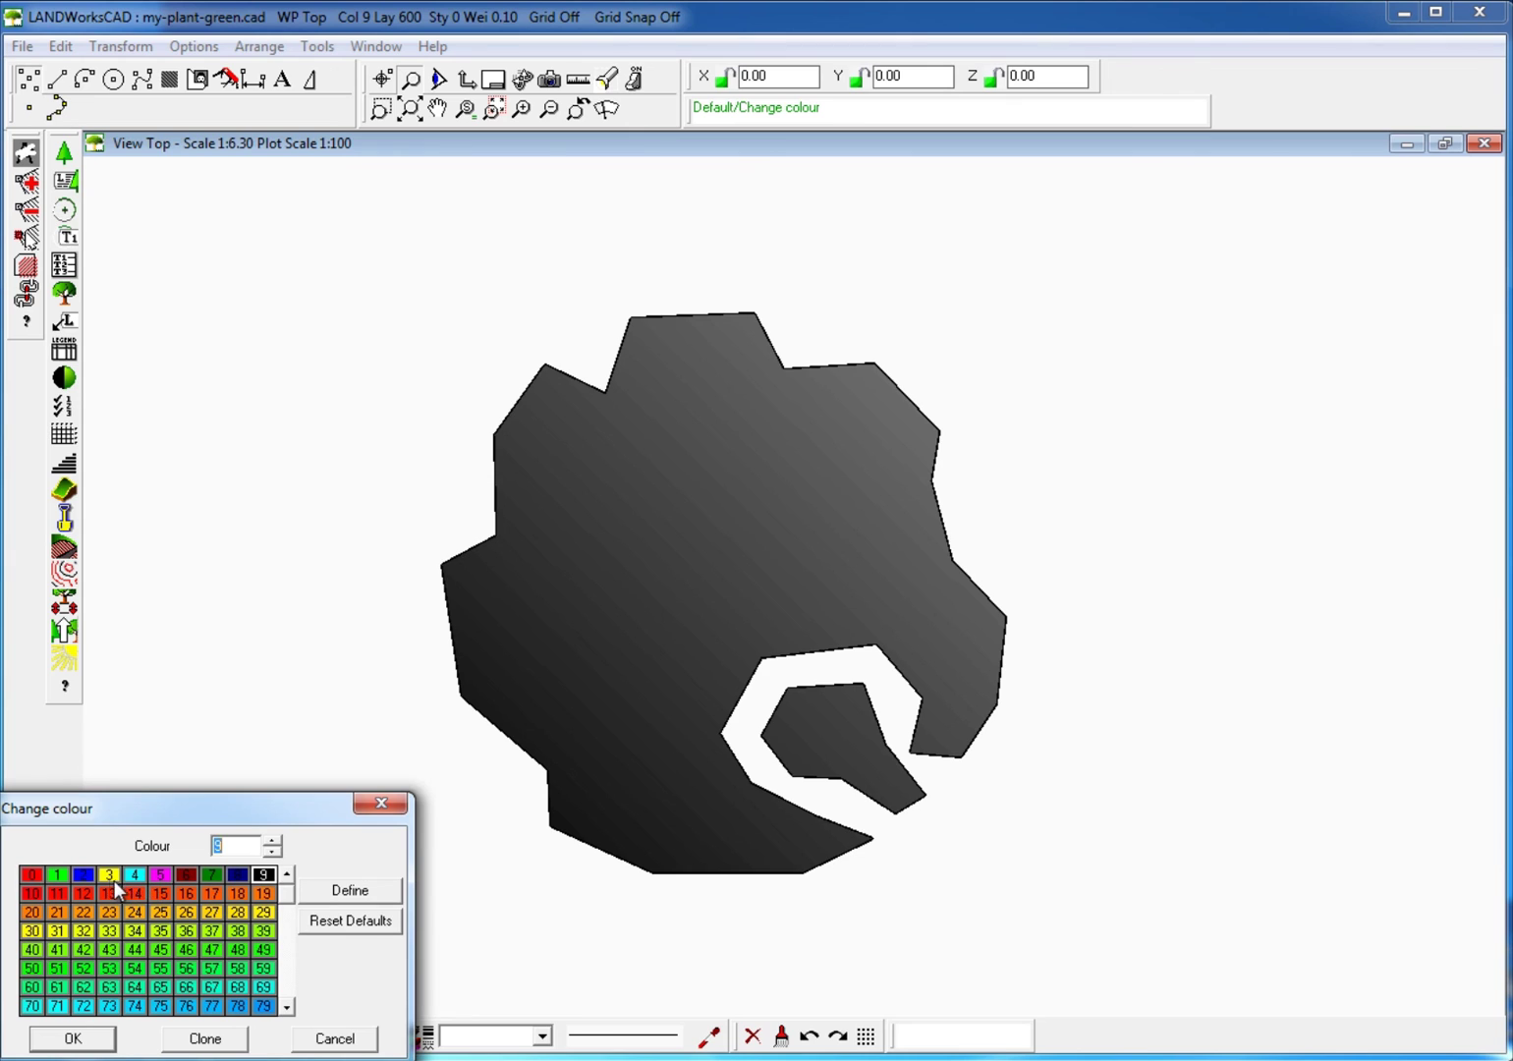
pyautogui.click(73, 1038)
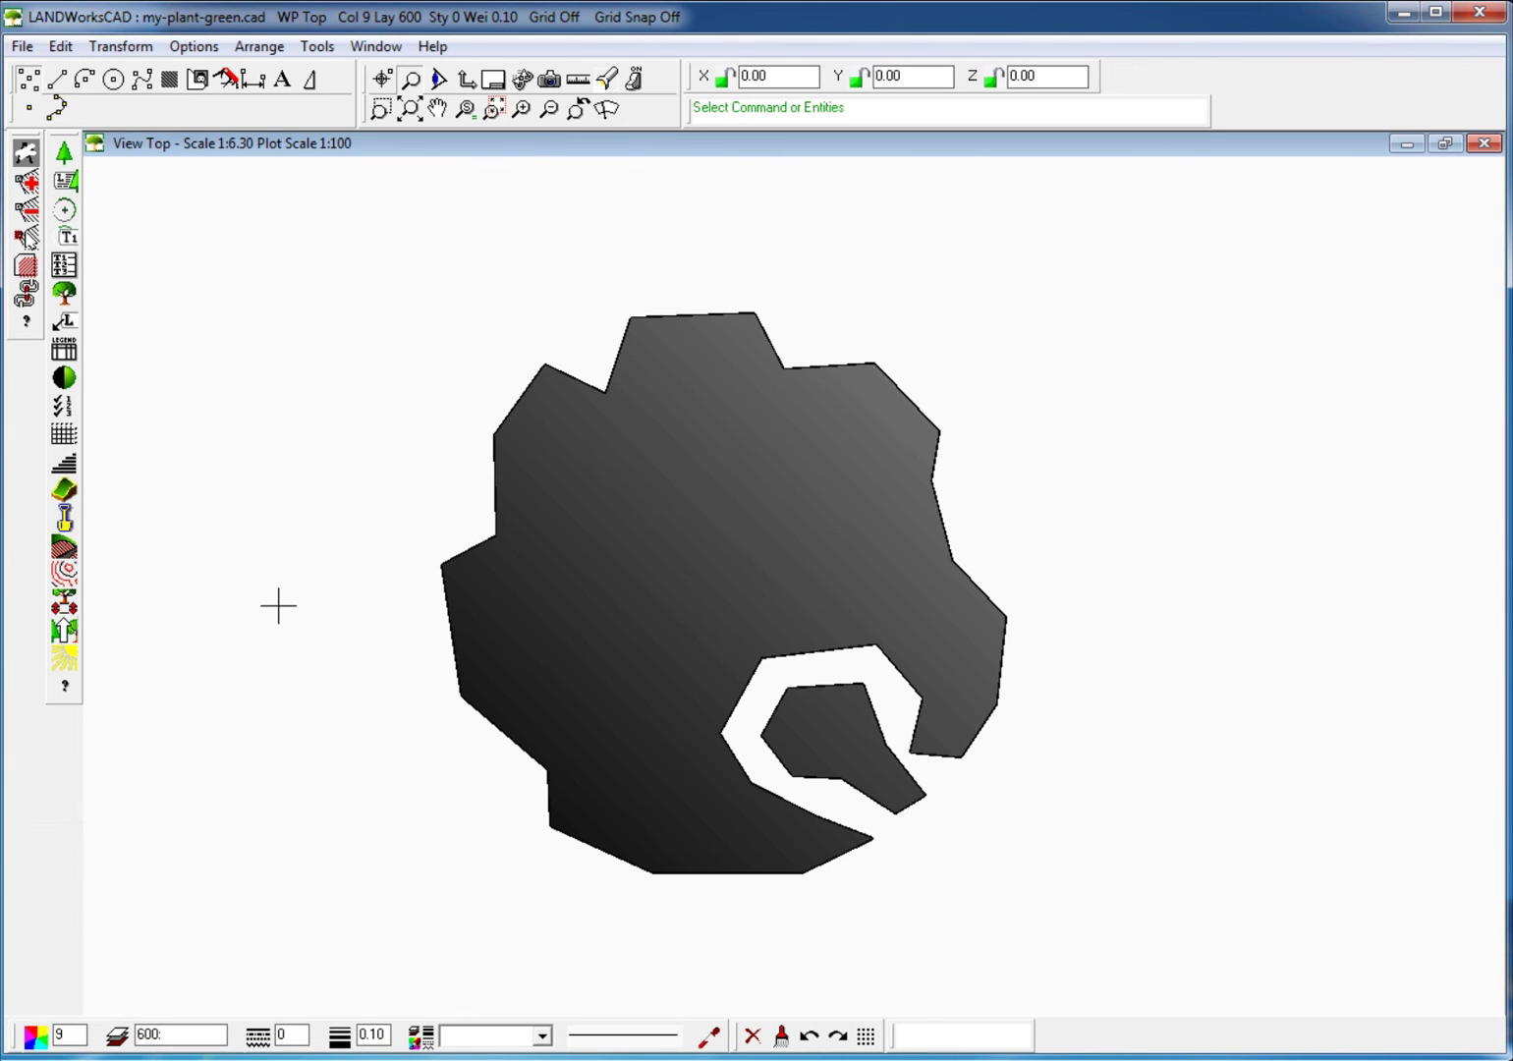
pyautogui.click(365, 830)
pyautogui.scroll(-1, 365, 830)
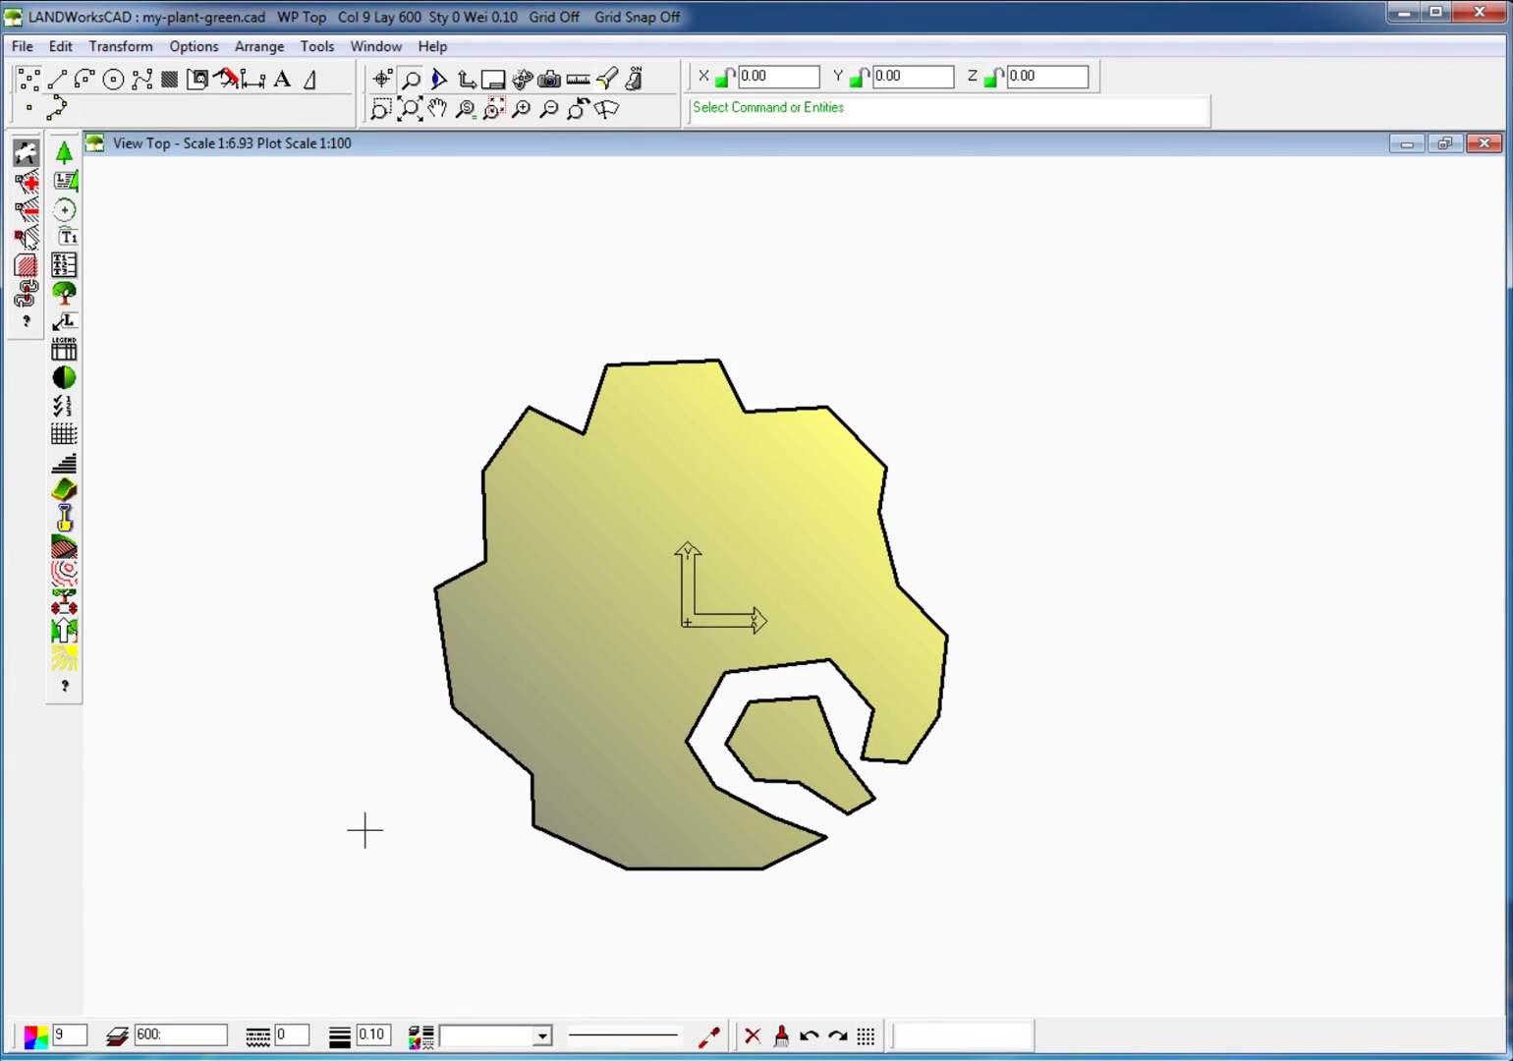
# - Save this version as my-plant-yellow in the Plants folder
pyautogui.click(22, 46)
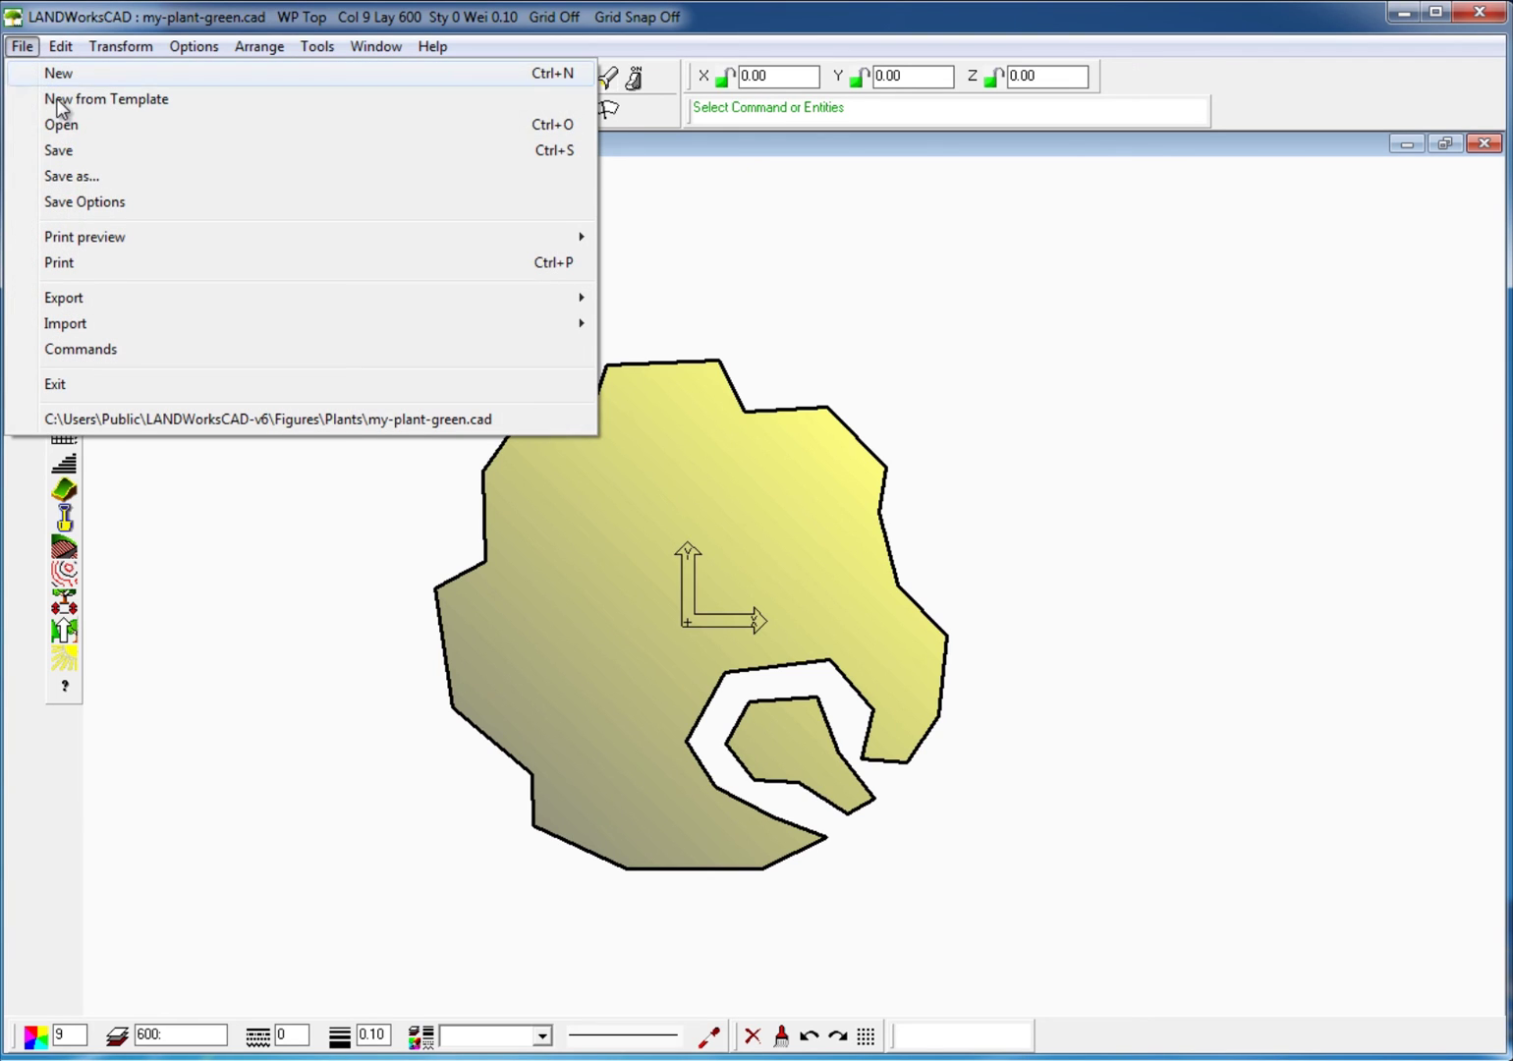
pyautogui.click(68, 176)
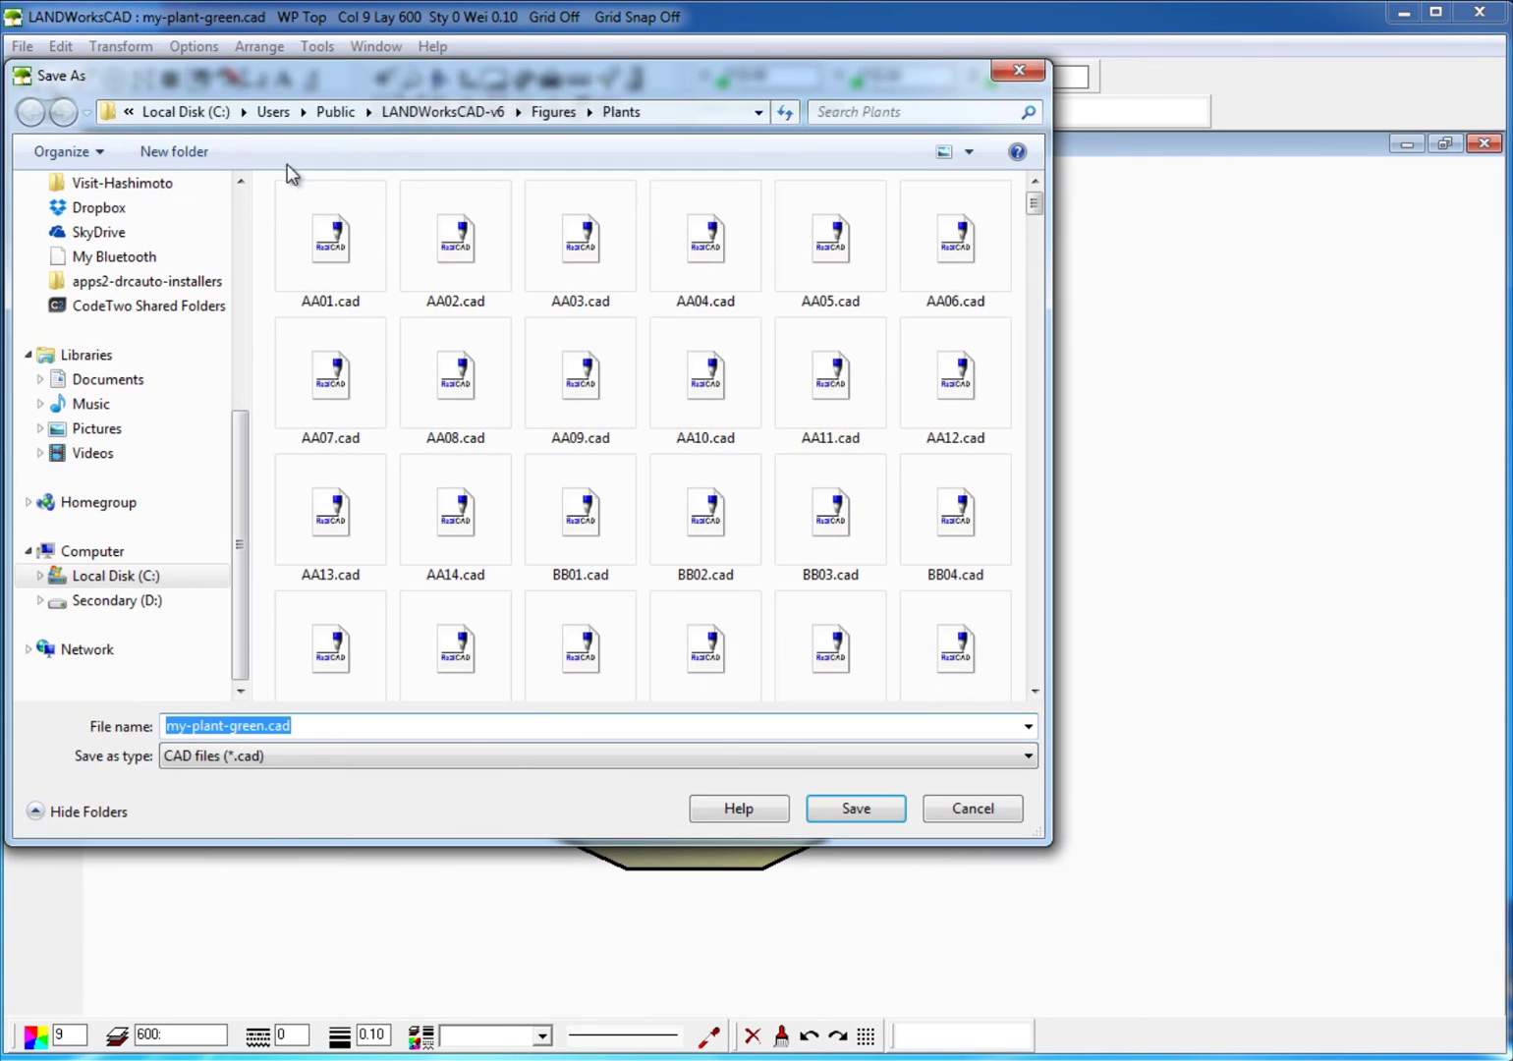
pyautogui.moveTo(230, 728); pyautogui.dragTo(426, 732)
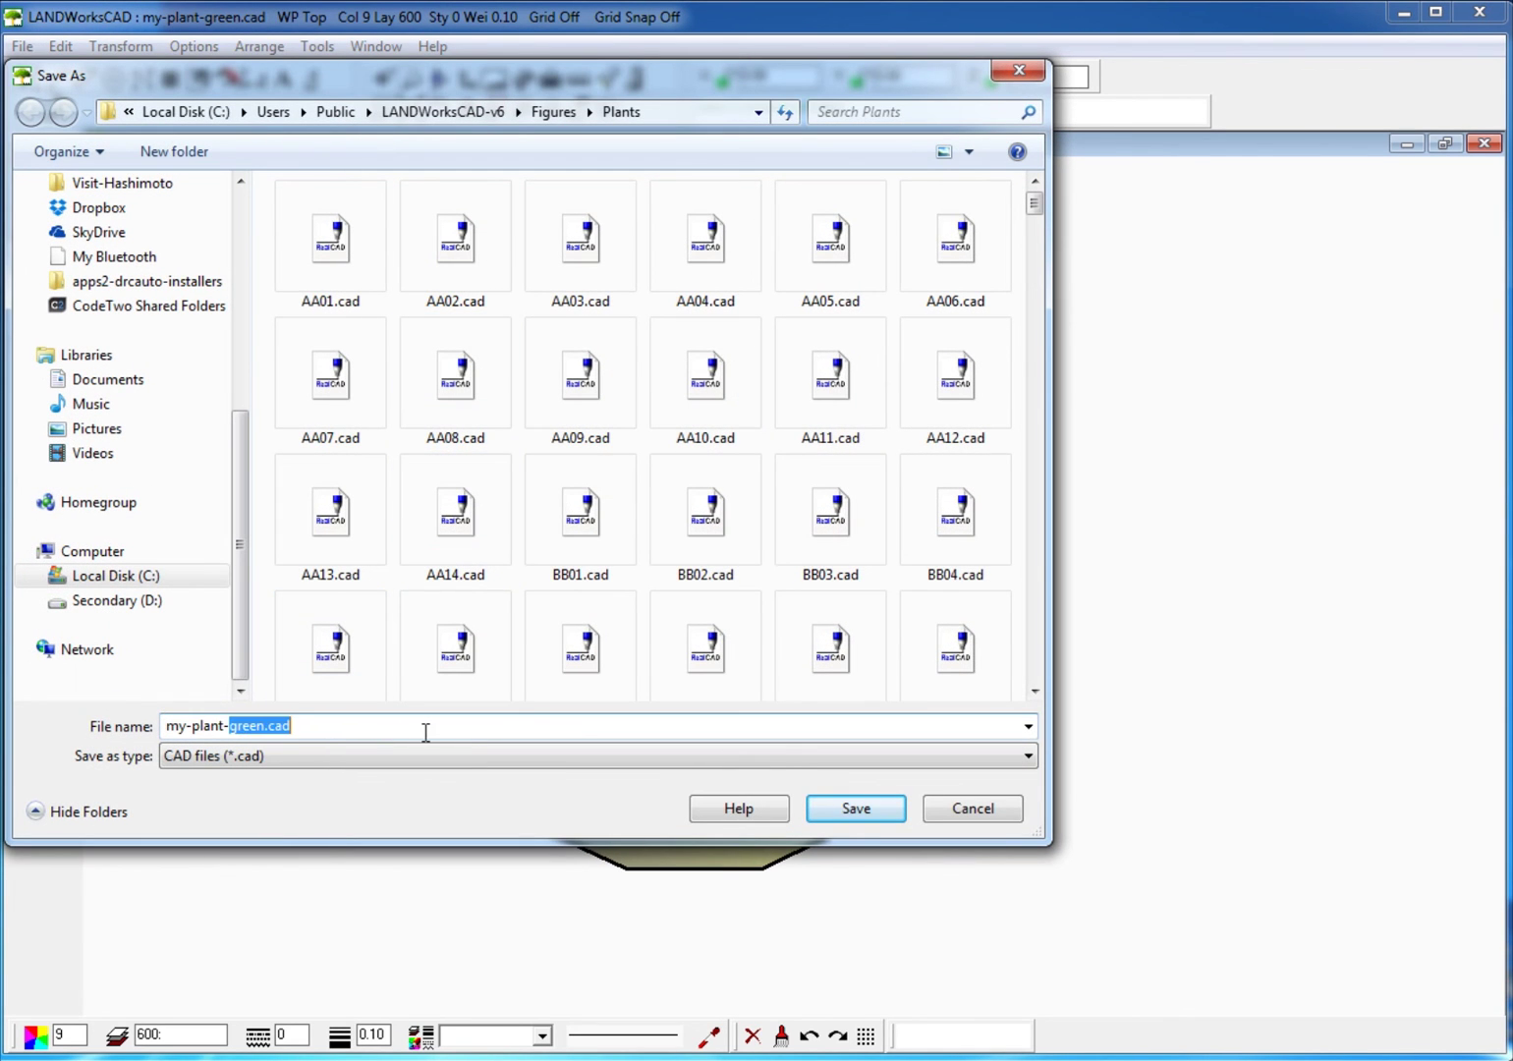
pyautogui.write('yellow')
pyautogui.click(875, 812)
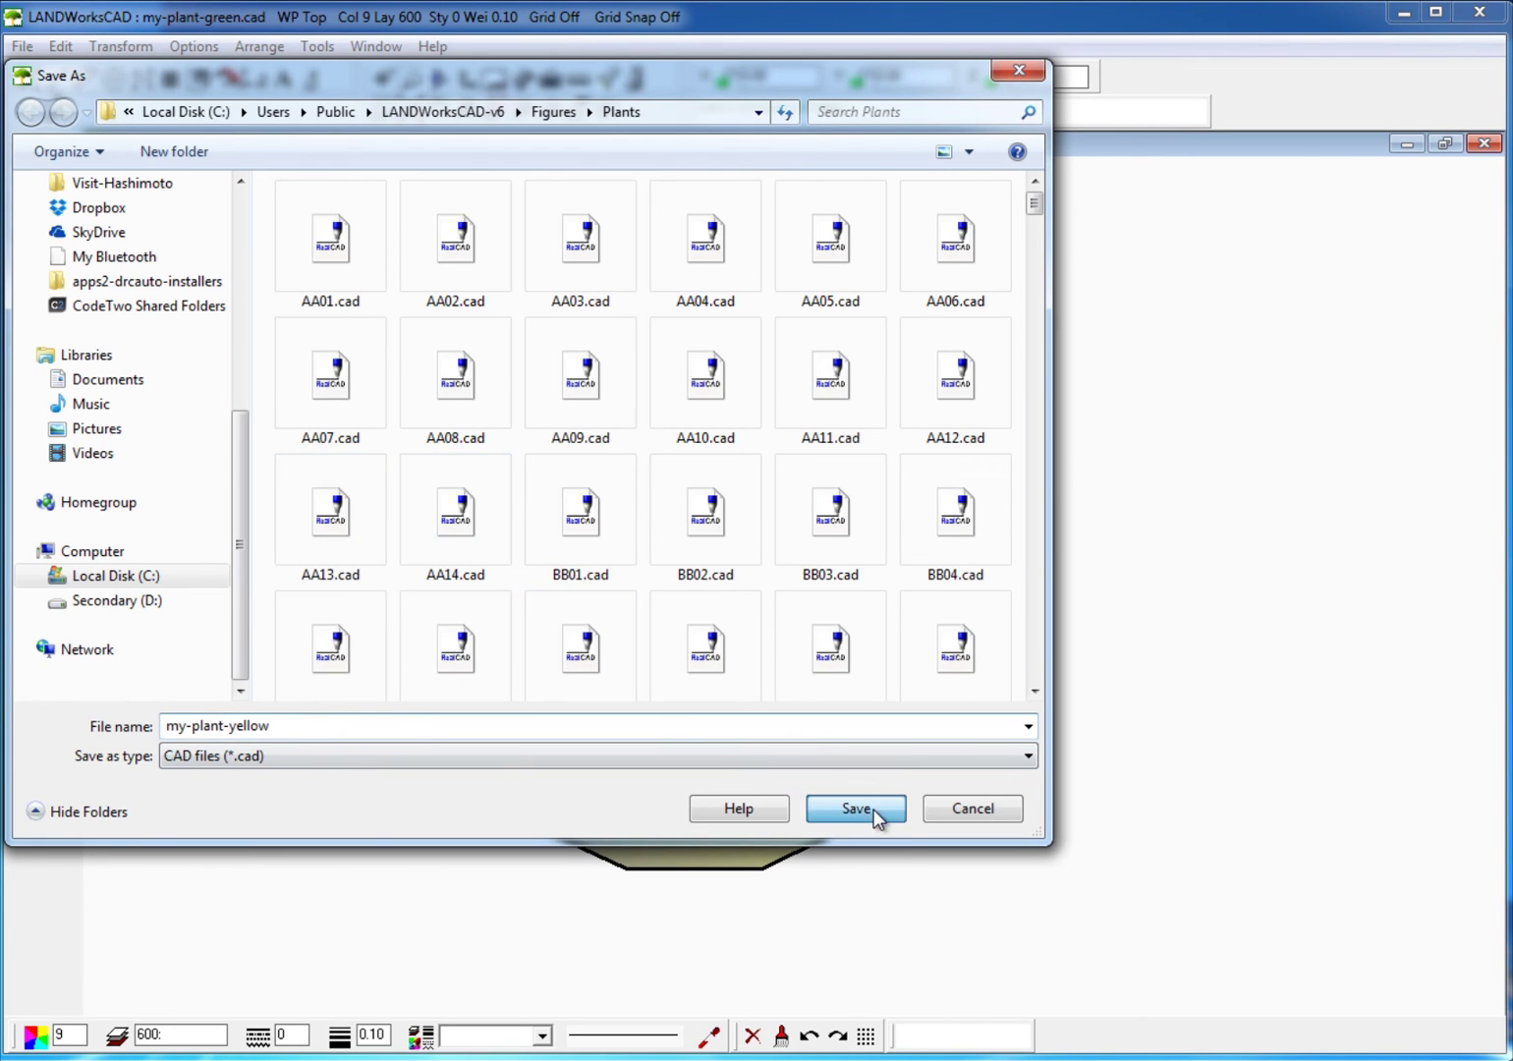